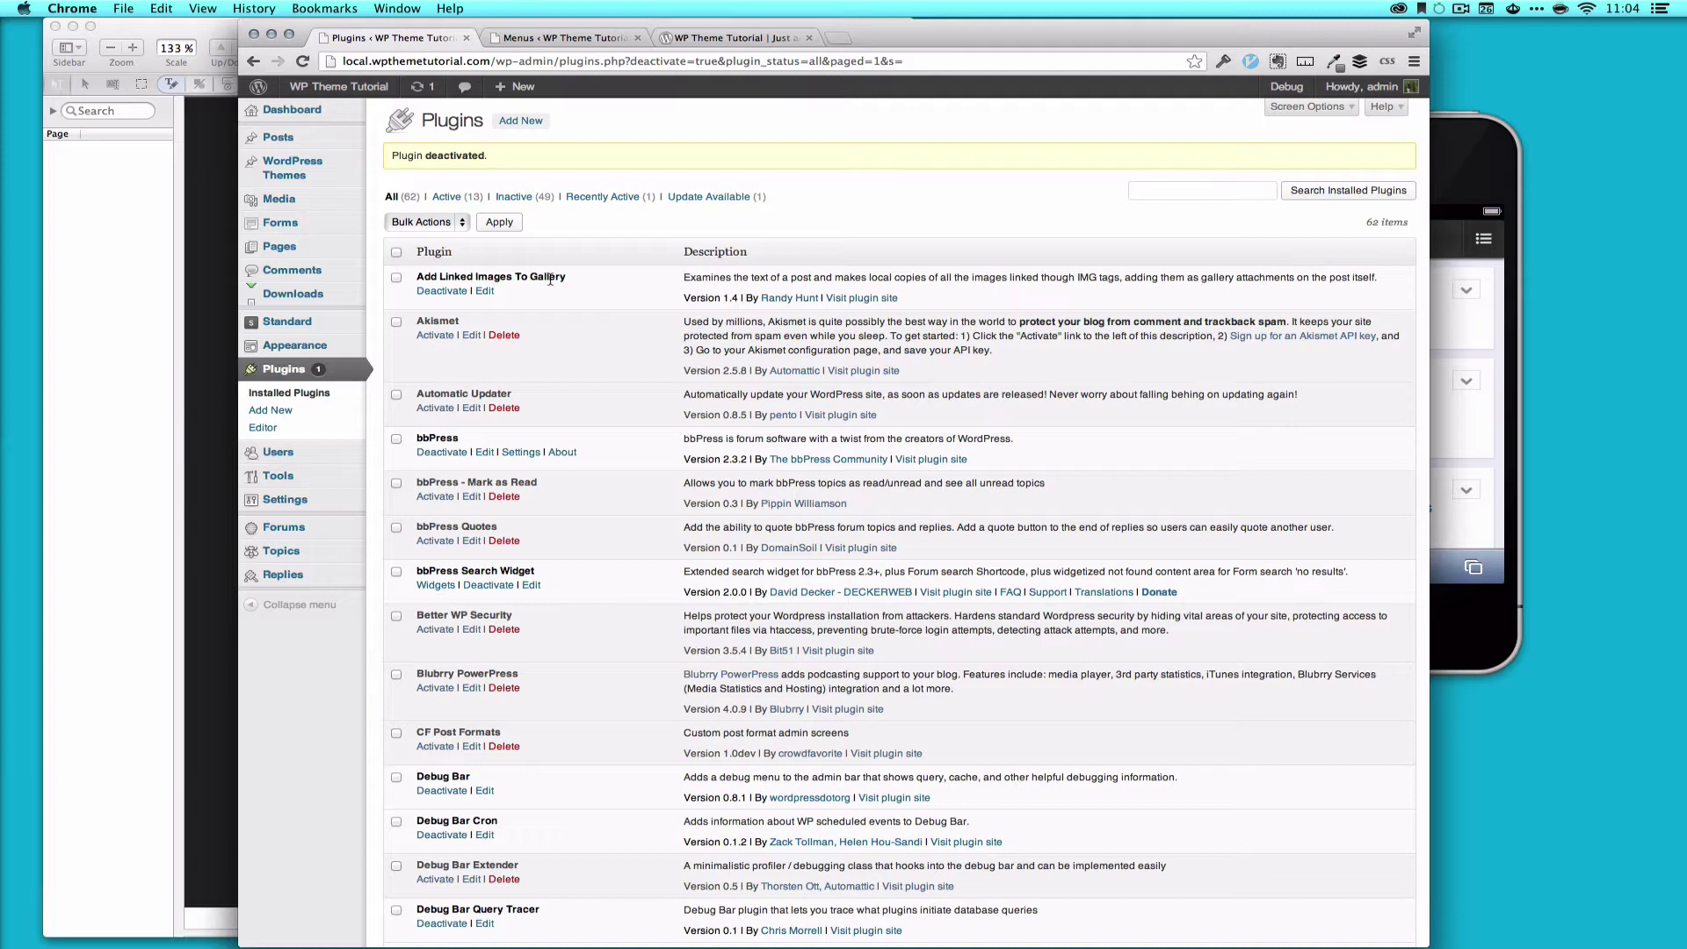
Step: Reload the site in the simulator's Safari and swipe through the posts, still in the desktop theme
{"action": "left_click", "coordinate": [729, 38]}
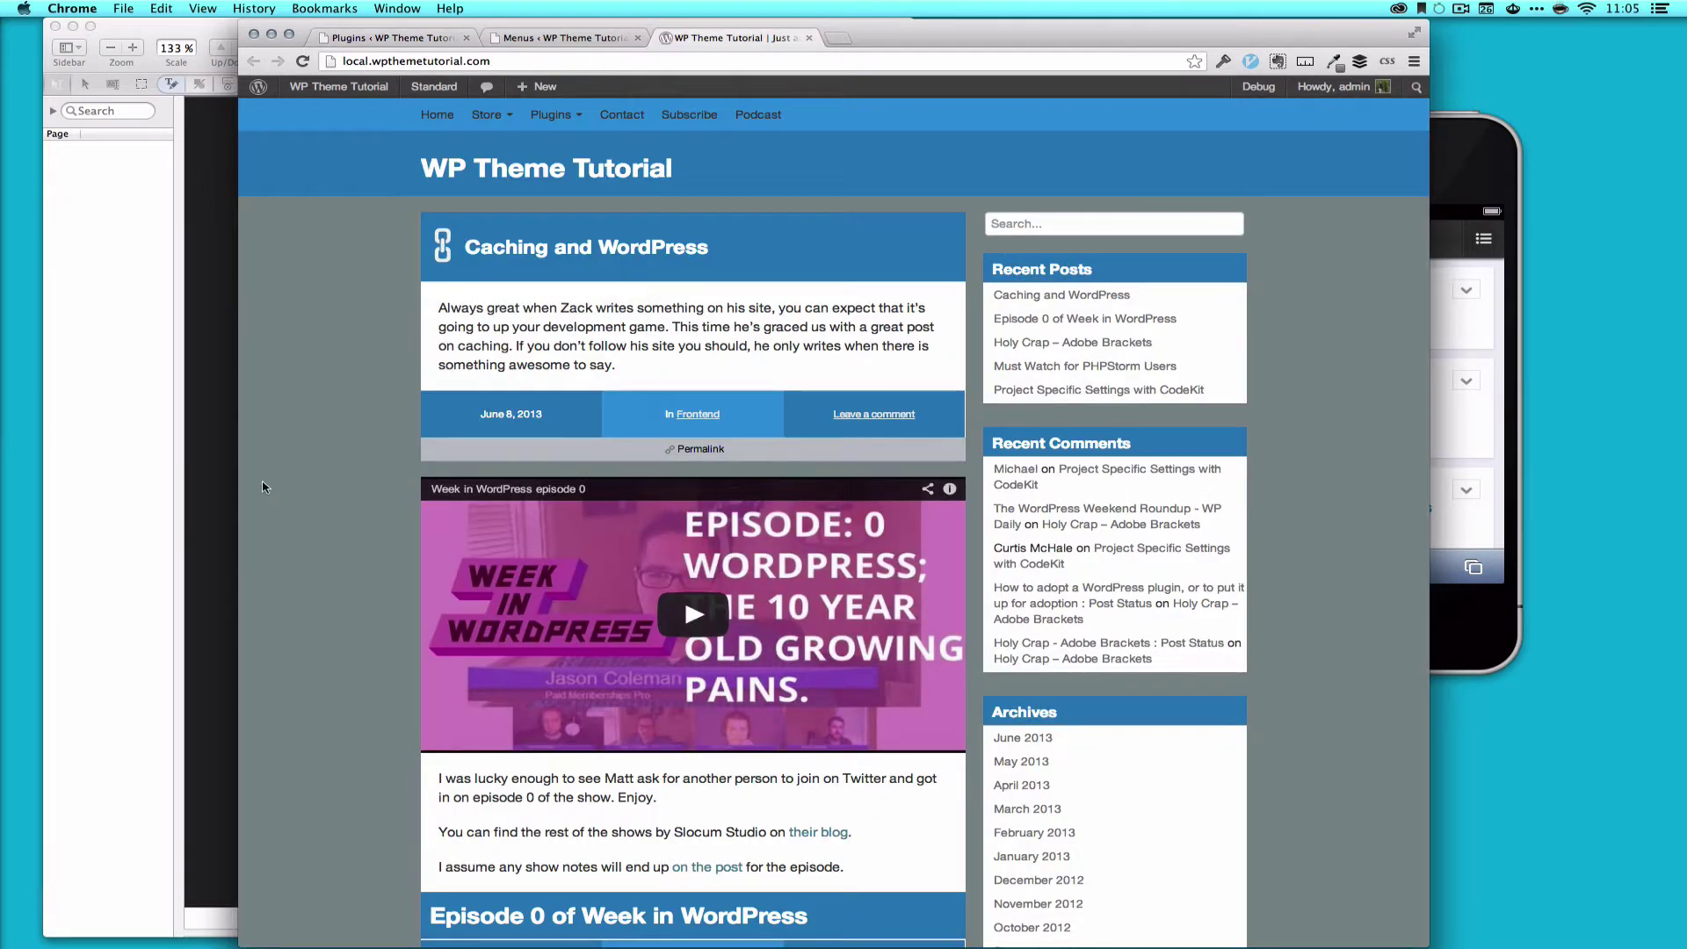
{"action": "scroll", "coordinate": [315, 480], "scroll_direction": "down", "scroll_amount": 2}
{"action": "left_click", "coordinate": [1487, 167]}
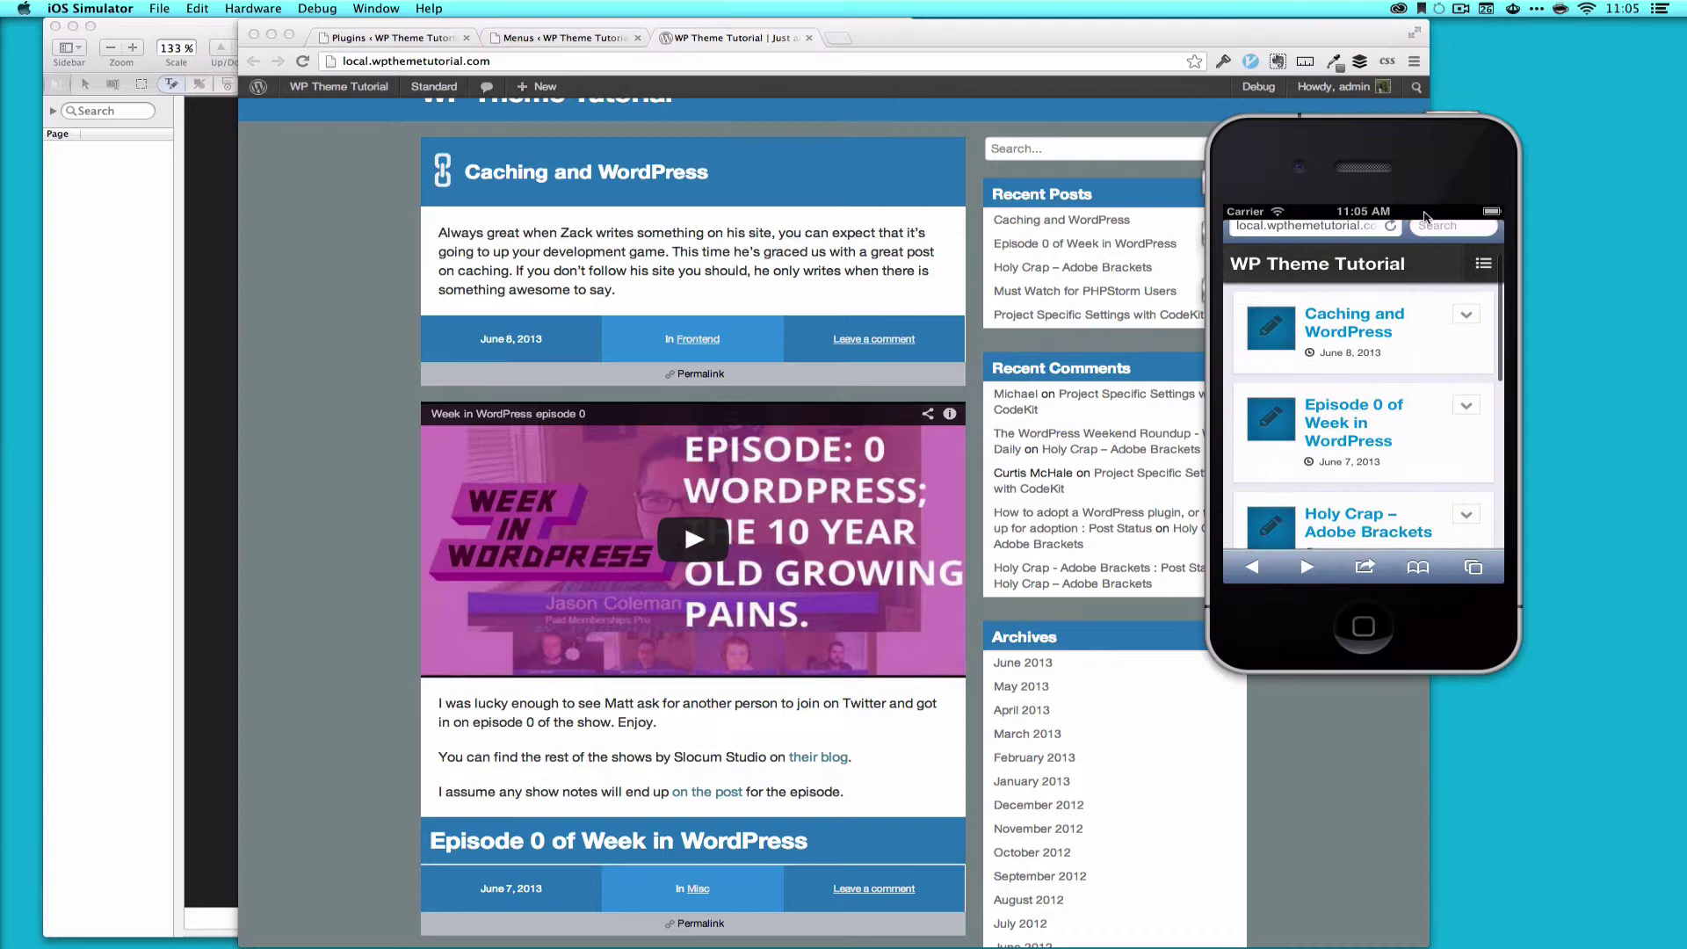
{"action": "left_click", "coordinate": [1424, 215]}
{"action": "left_click", "coordinate": [1396, 249]}
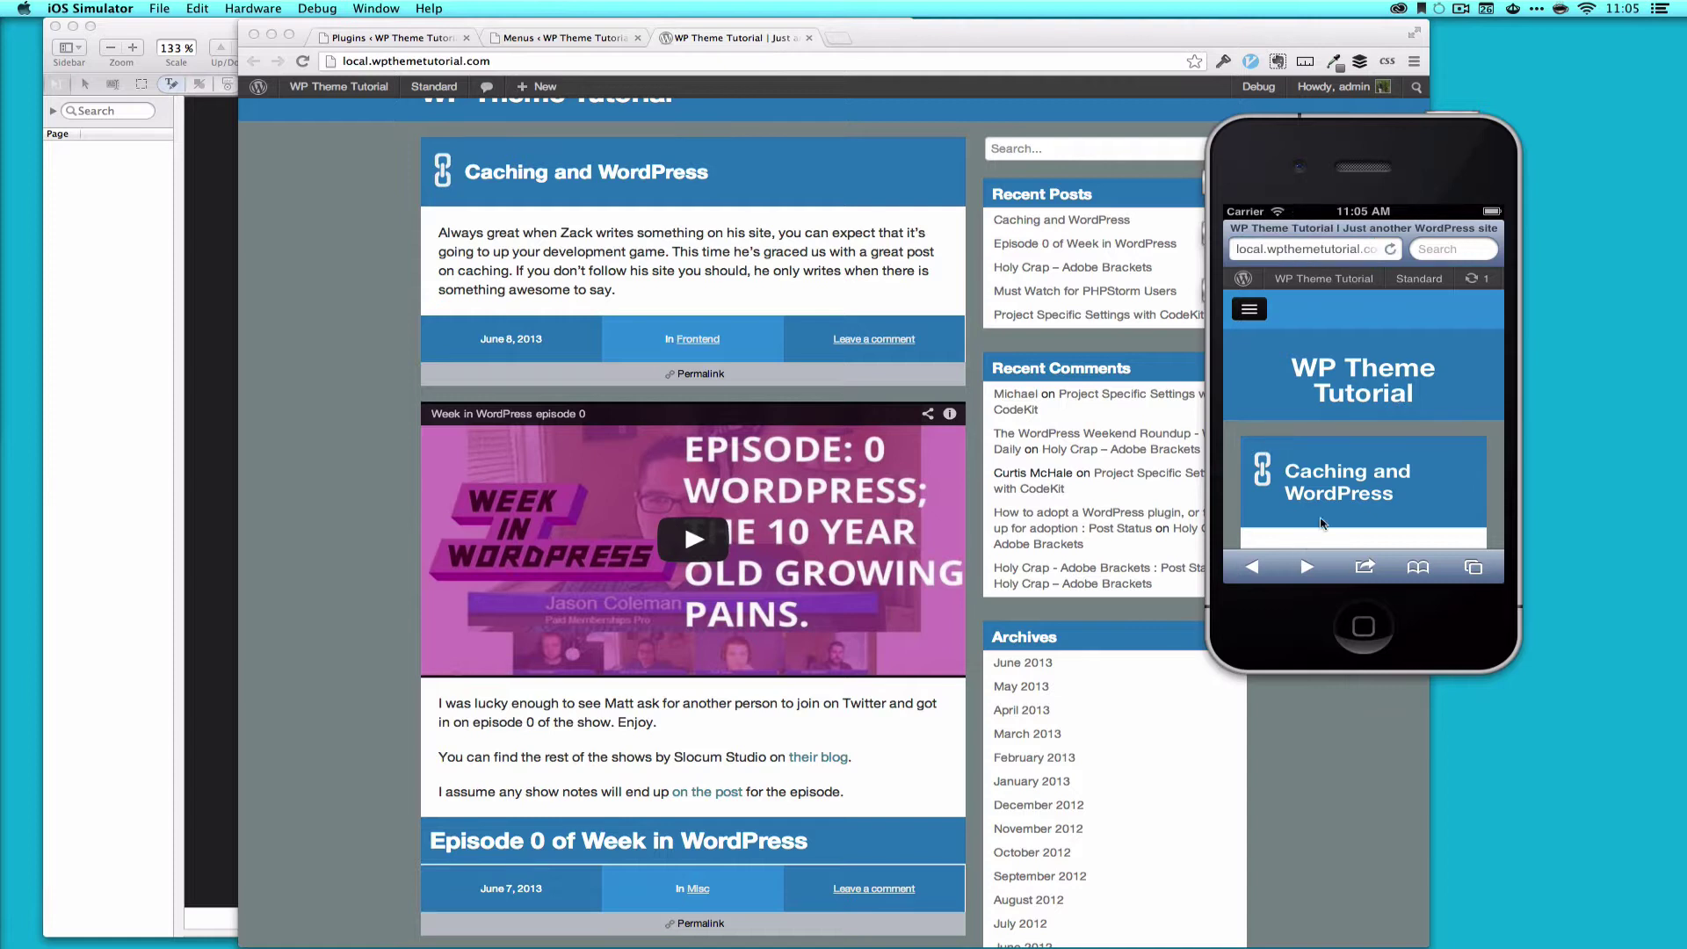
{"action": "left_click_drag", "start_coordinate": [1323, 527], "coordinate": [1320, 316]}
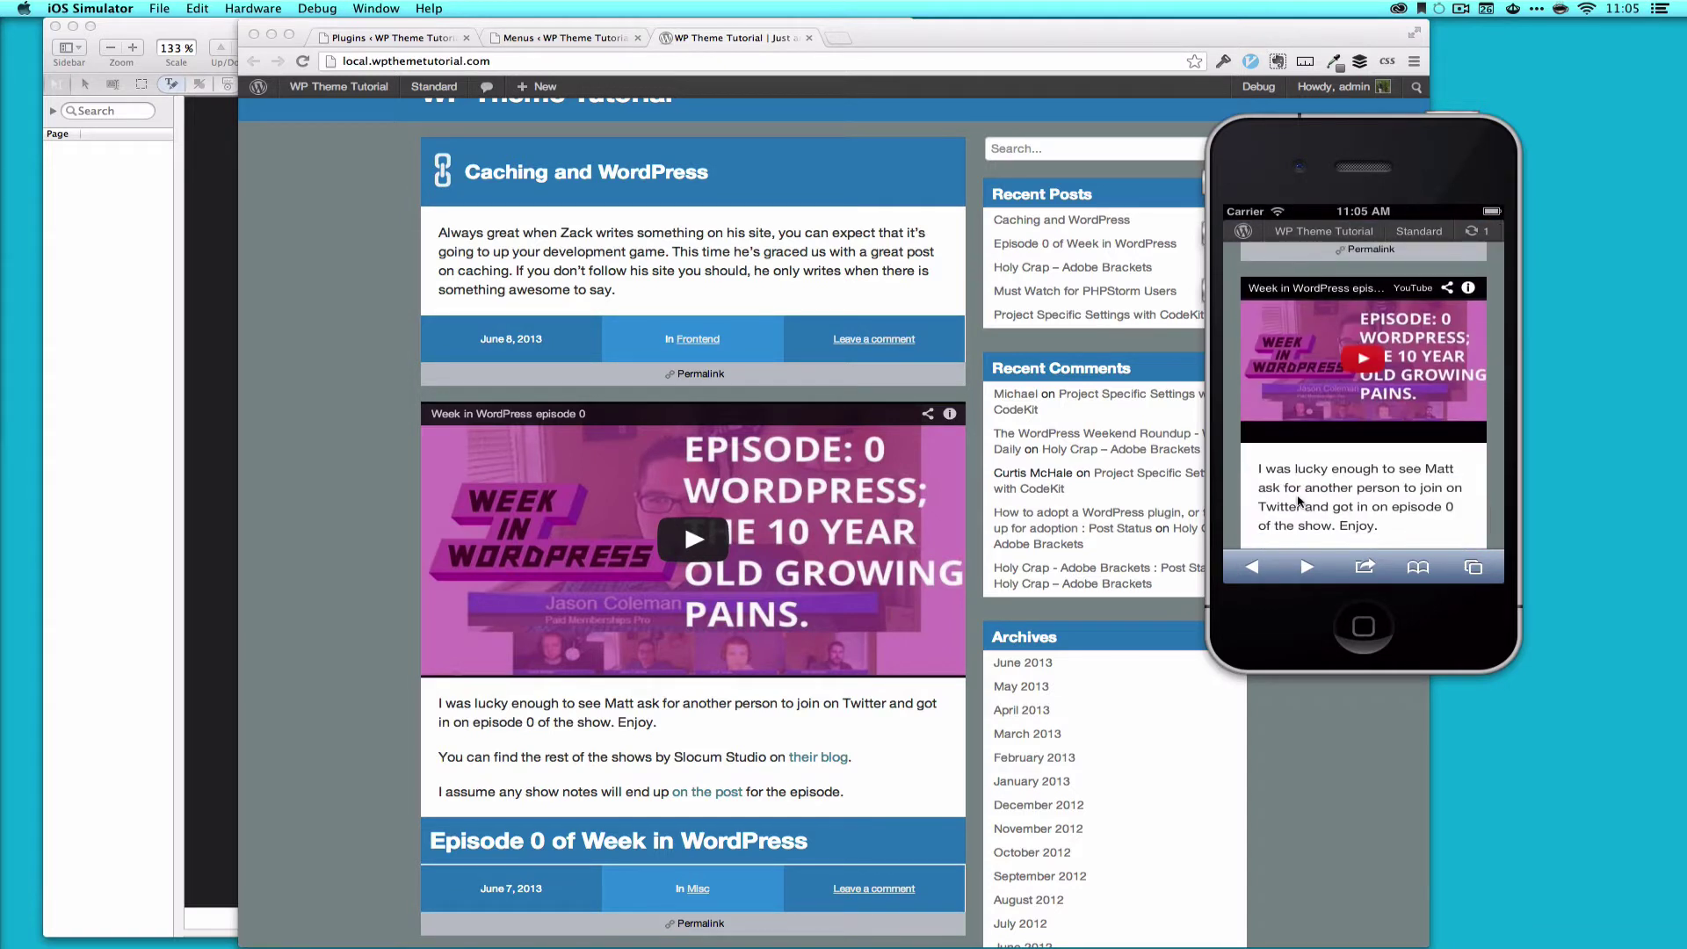
{"action": "left_click_drag", "start_coordinate": [1300, 501], "coordinate": [1297, 332]}
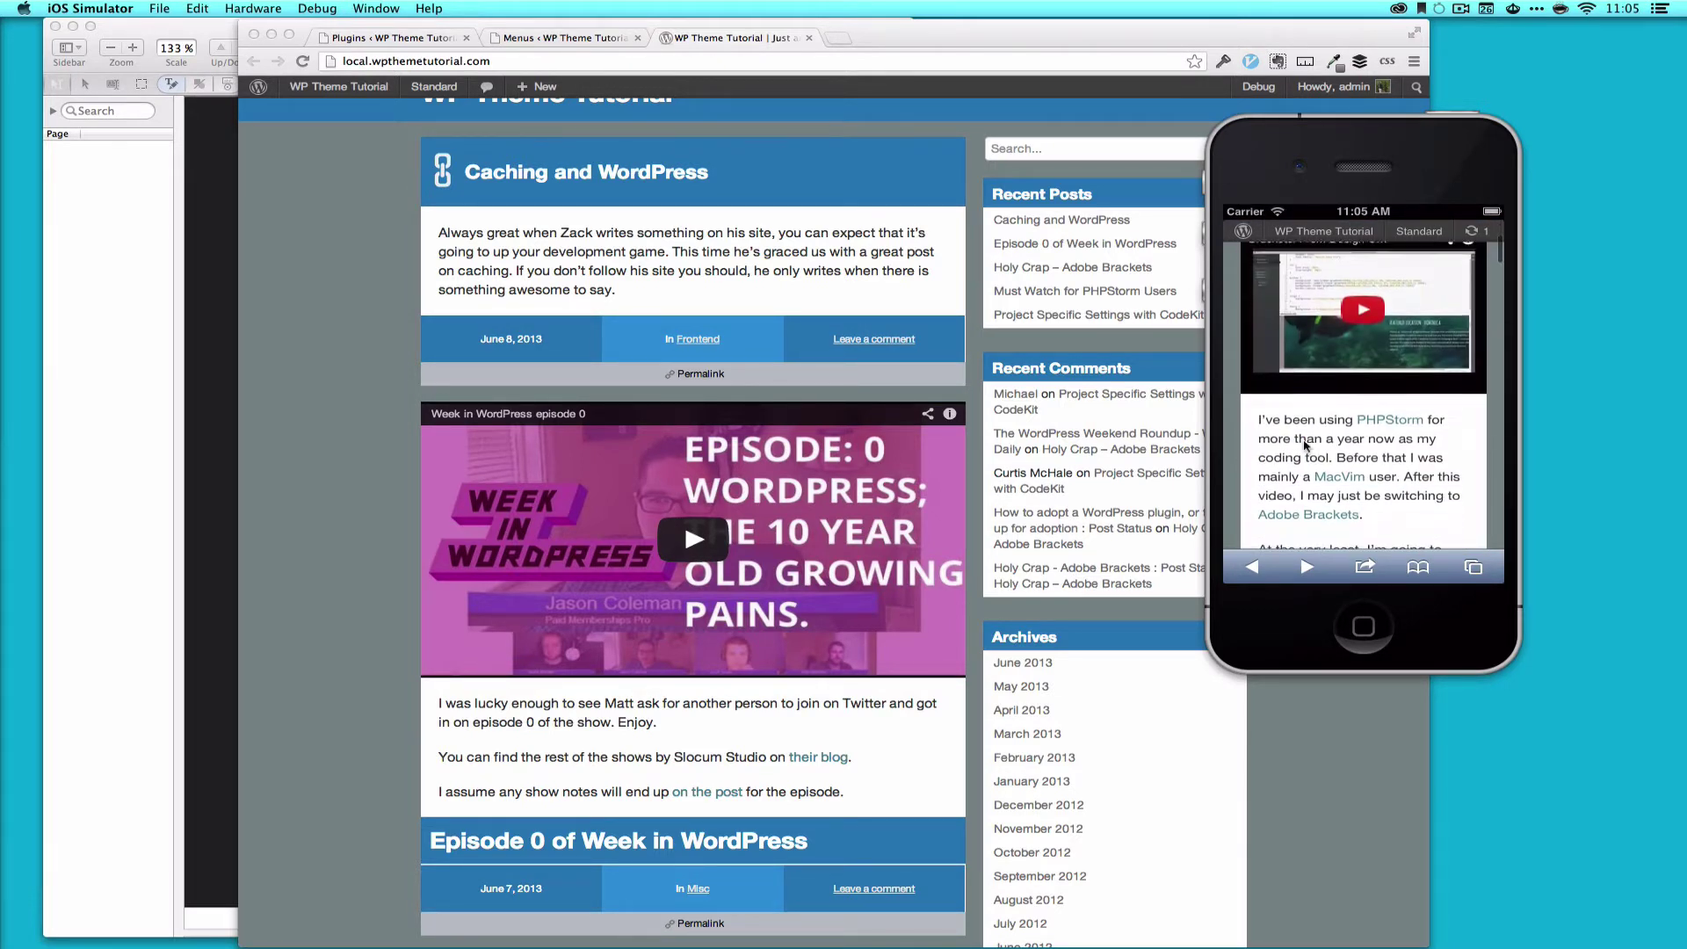
{"action": "scroll", "coordinate": [1308, 361], "scroll_direction": "down", "scroll_amount": 10}
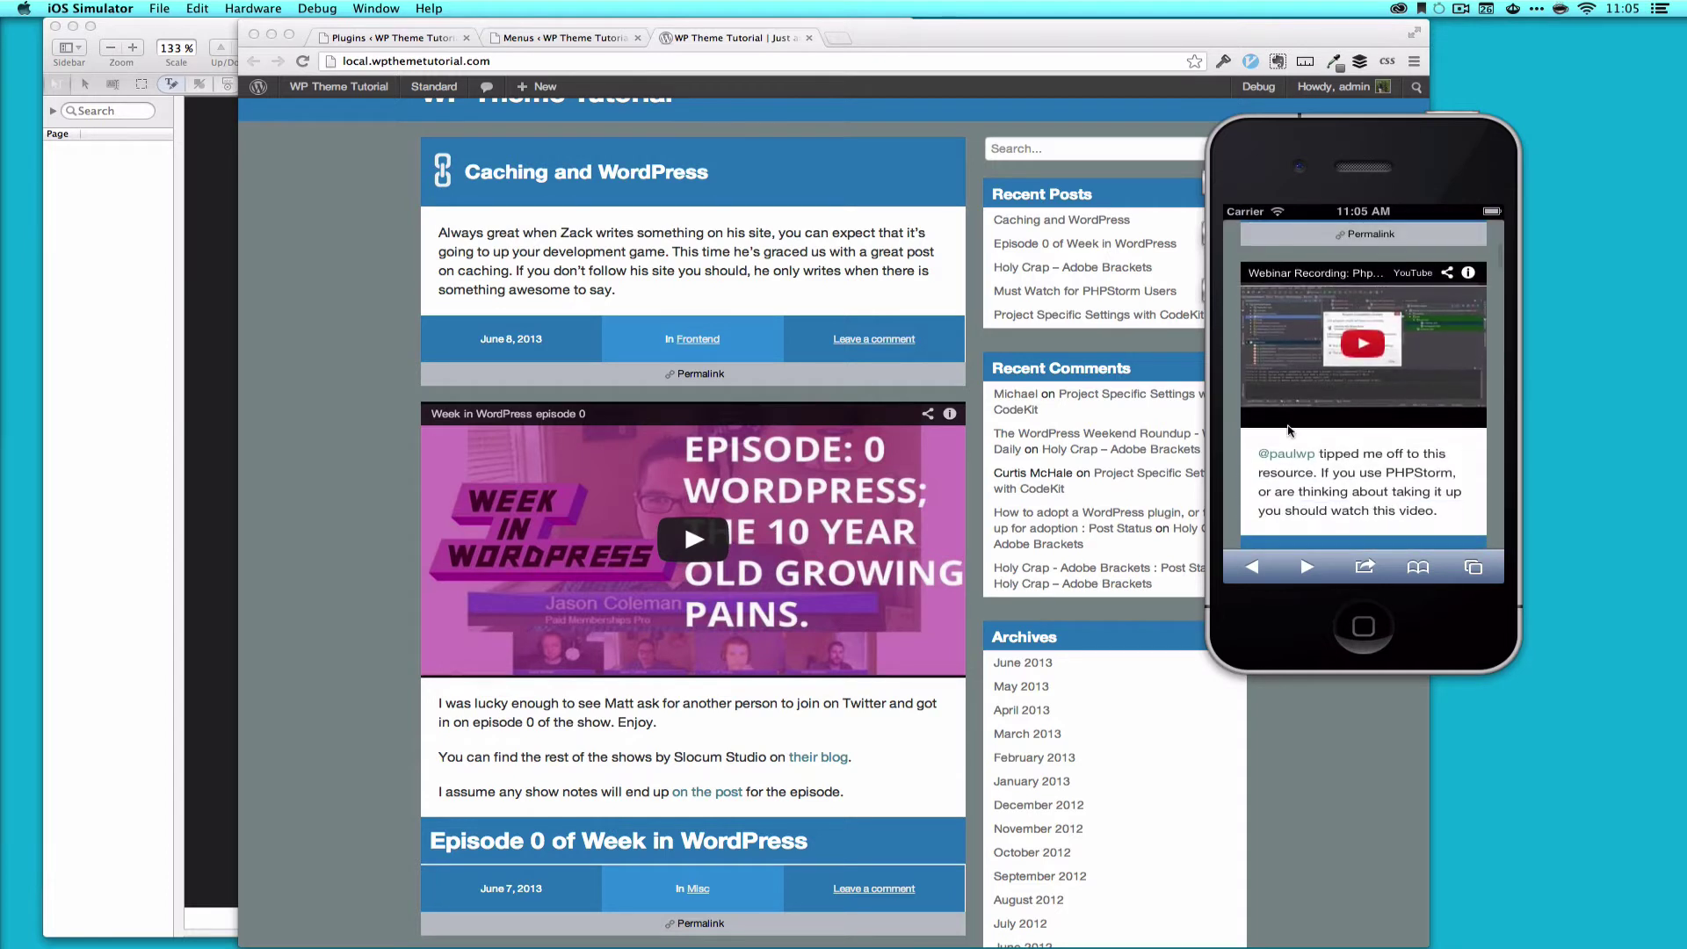
{"action": "left_click_drag", "start_coordinate": [1318, 455], "coordinate": [1316, 367]}
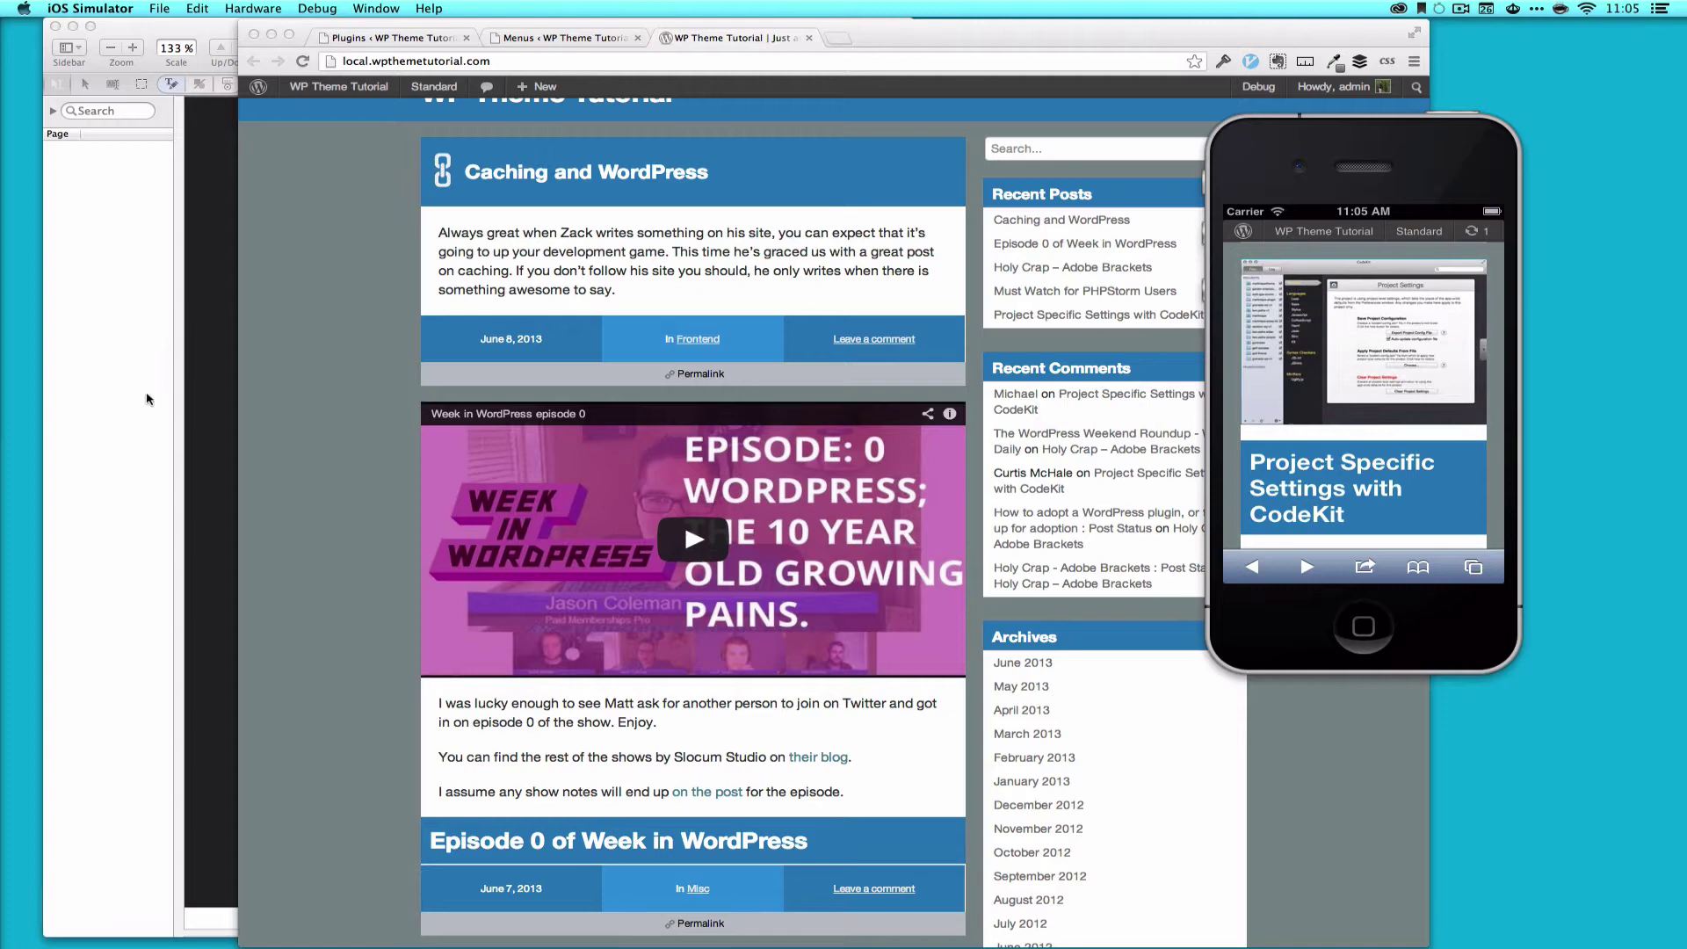
{"action": "left_click", "coordinate": [357, 407]}
{"action": "scroll", "coordinate": [358, 408], "scroll_direction": "down", "scroll_amount": 15}
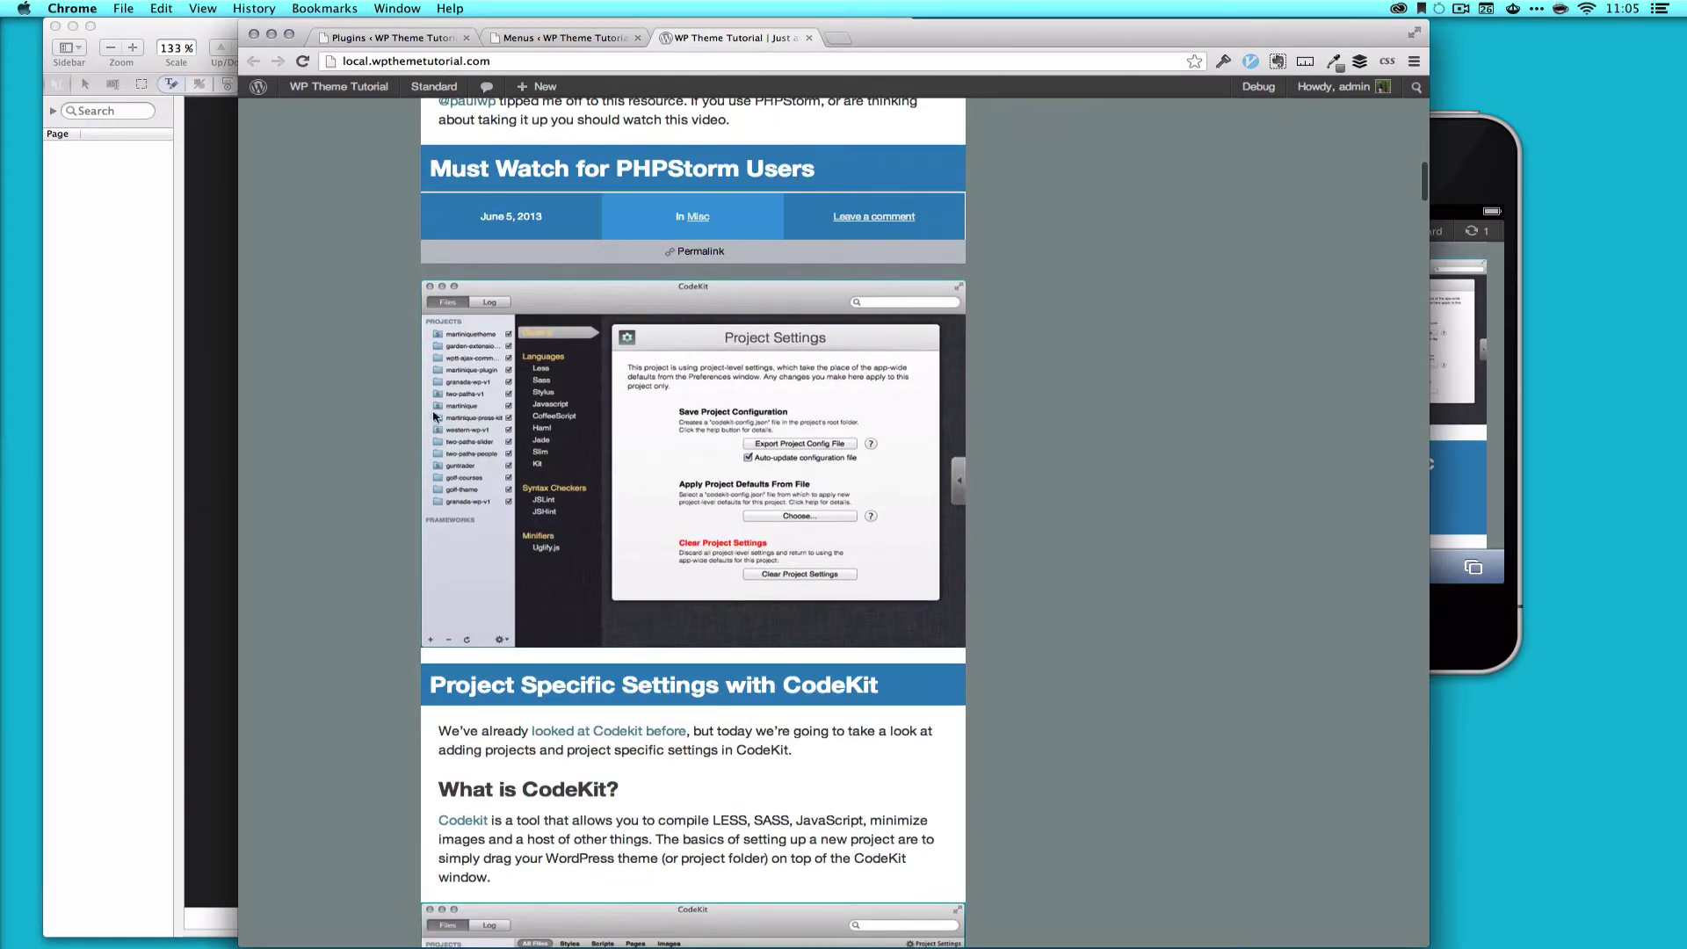
{"action": "left_click", "coordinate": [1469, 158]}
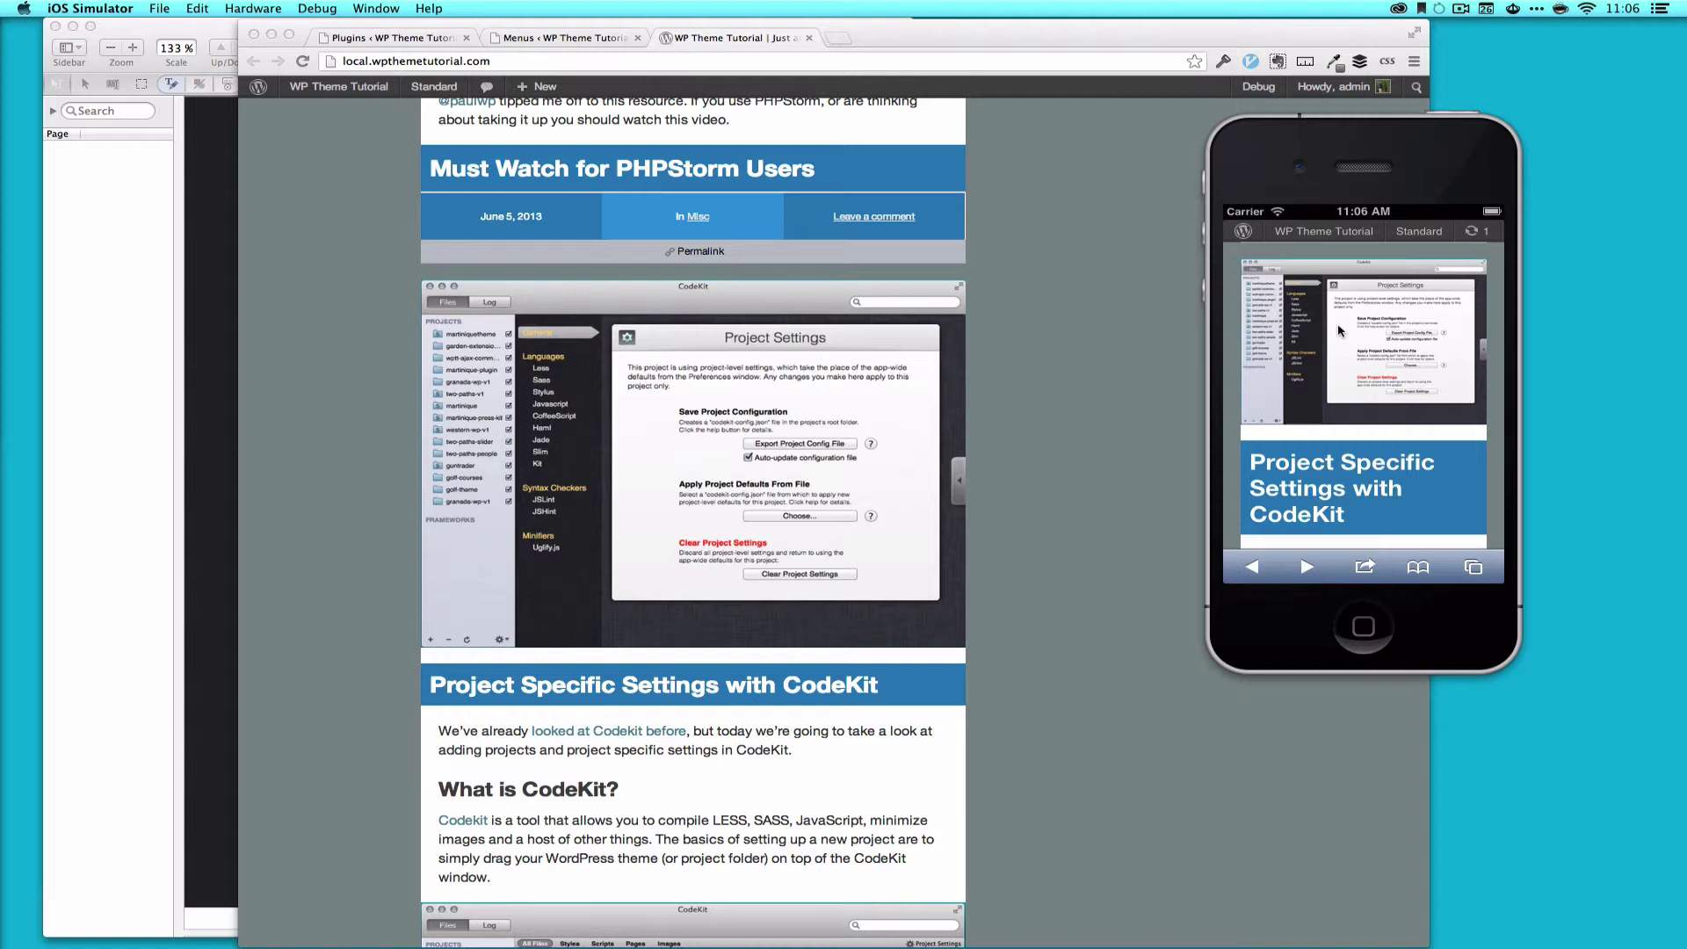
Step: Bring the WPtouch Pro 3 Developer Guide PDF forward in PDFpen Pro
{"action": "left_click", "coordinate": [201, 37]}
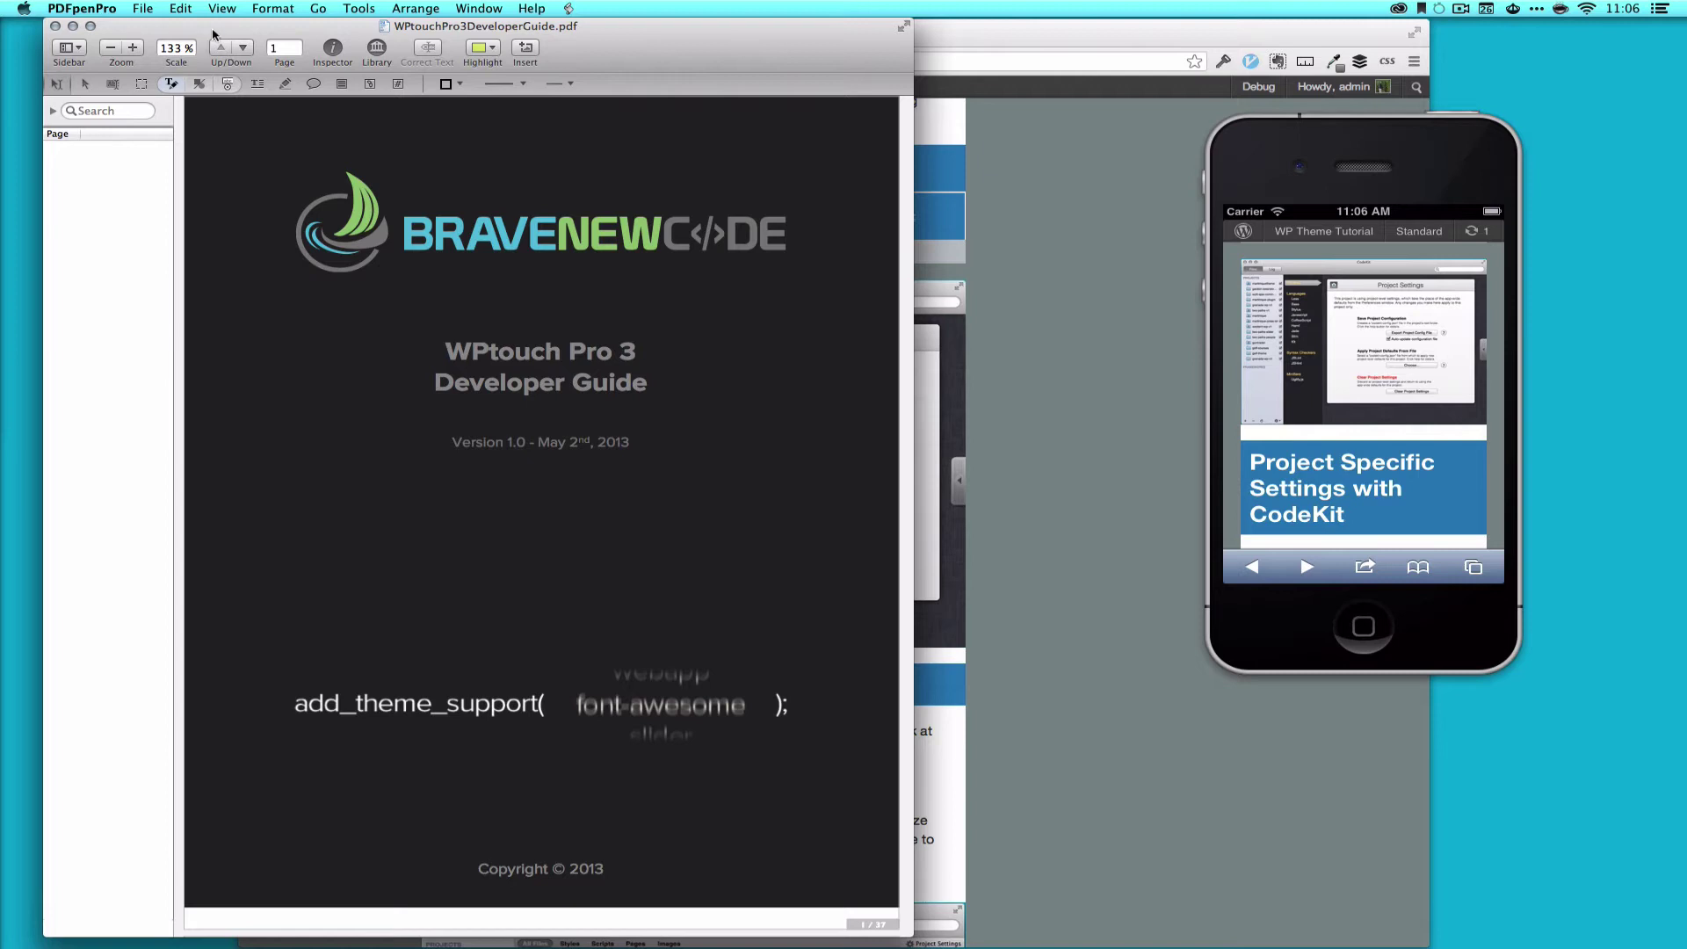
Step: Activate the WPtouch Pro plugin from the WordPress Plugins list
{"action": "left_click", "coordinate": [1092, 35]}
{"action": "left_click", "coordinate": [396, 38]}
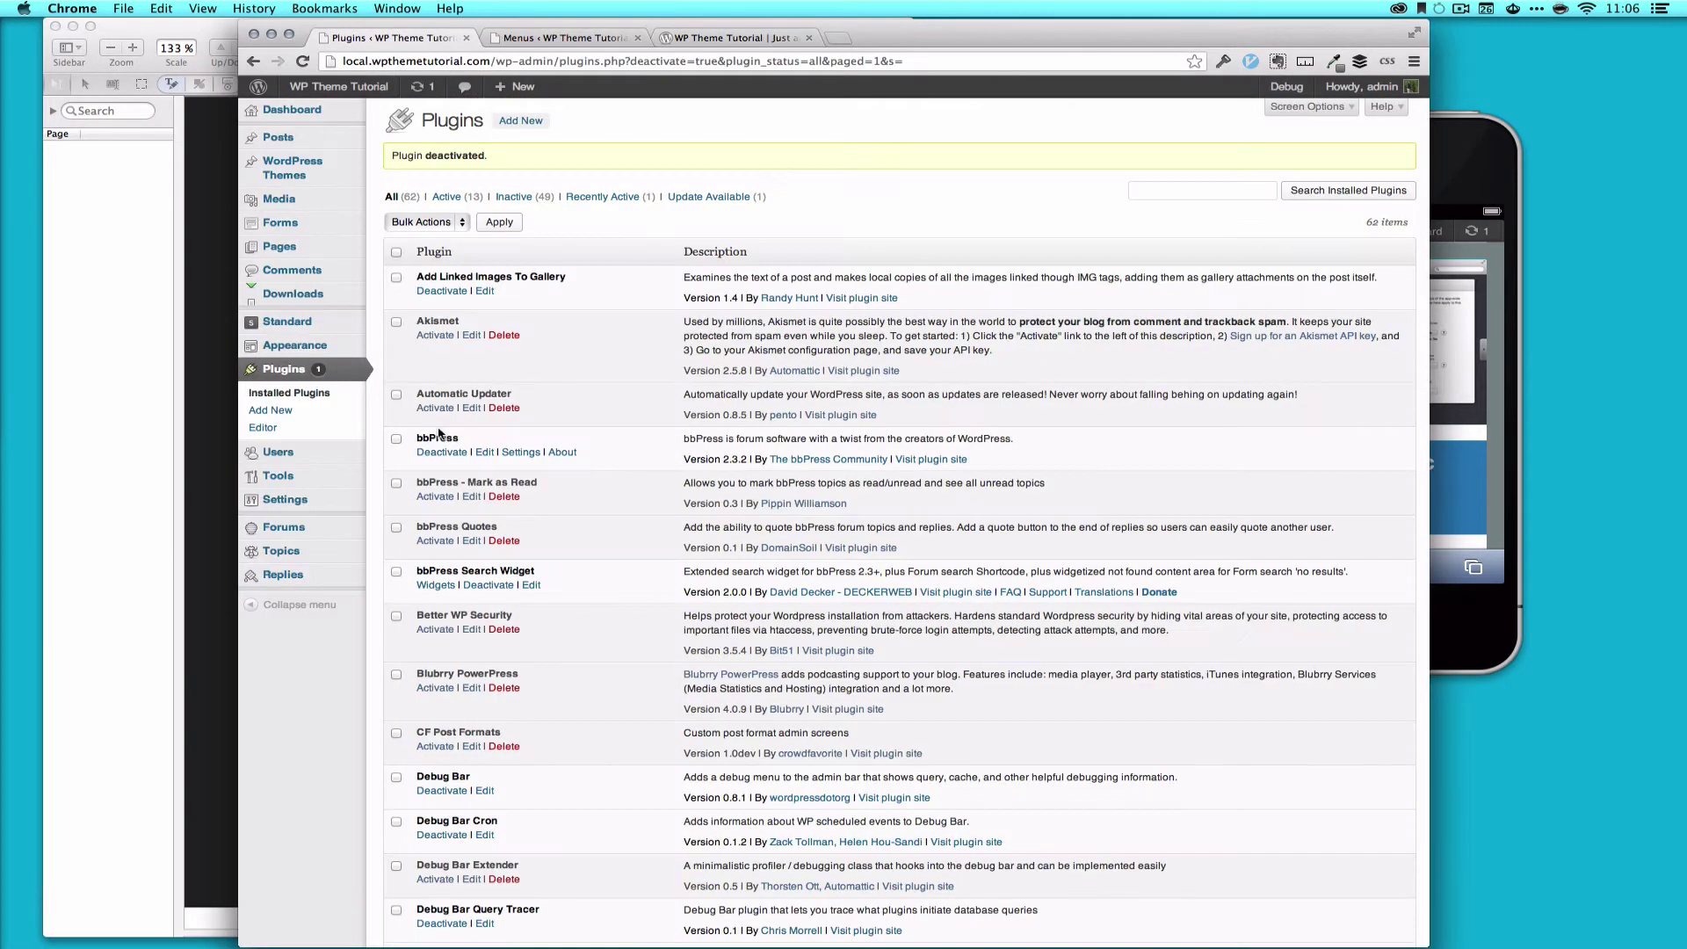
{"action": "scroll", "coordinate": [439, 433], "scroll_direction": "down", "scroll_amount": 20}
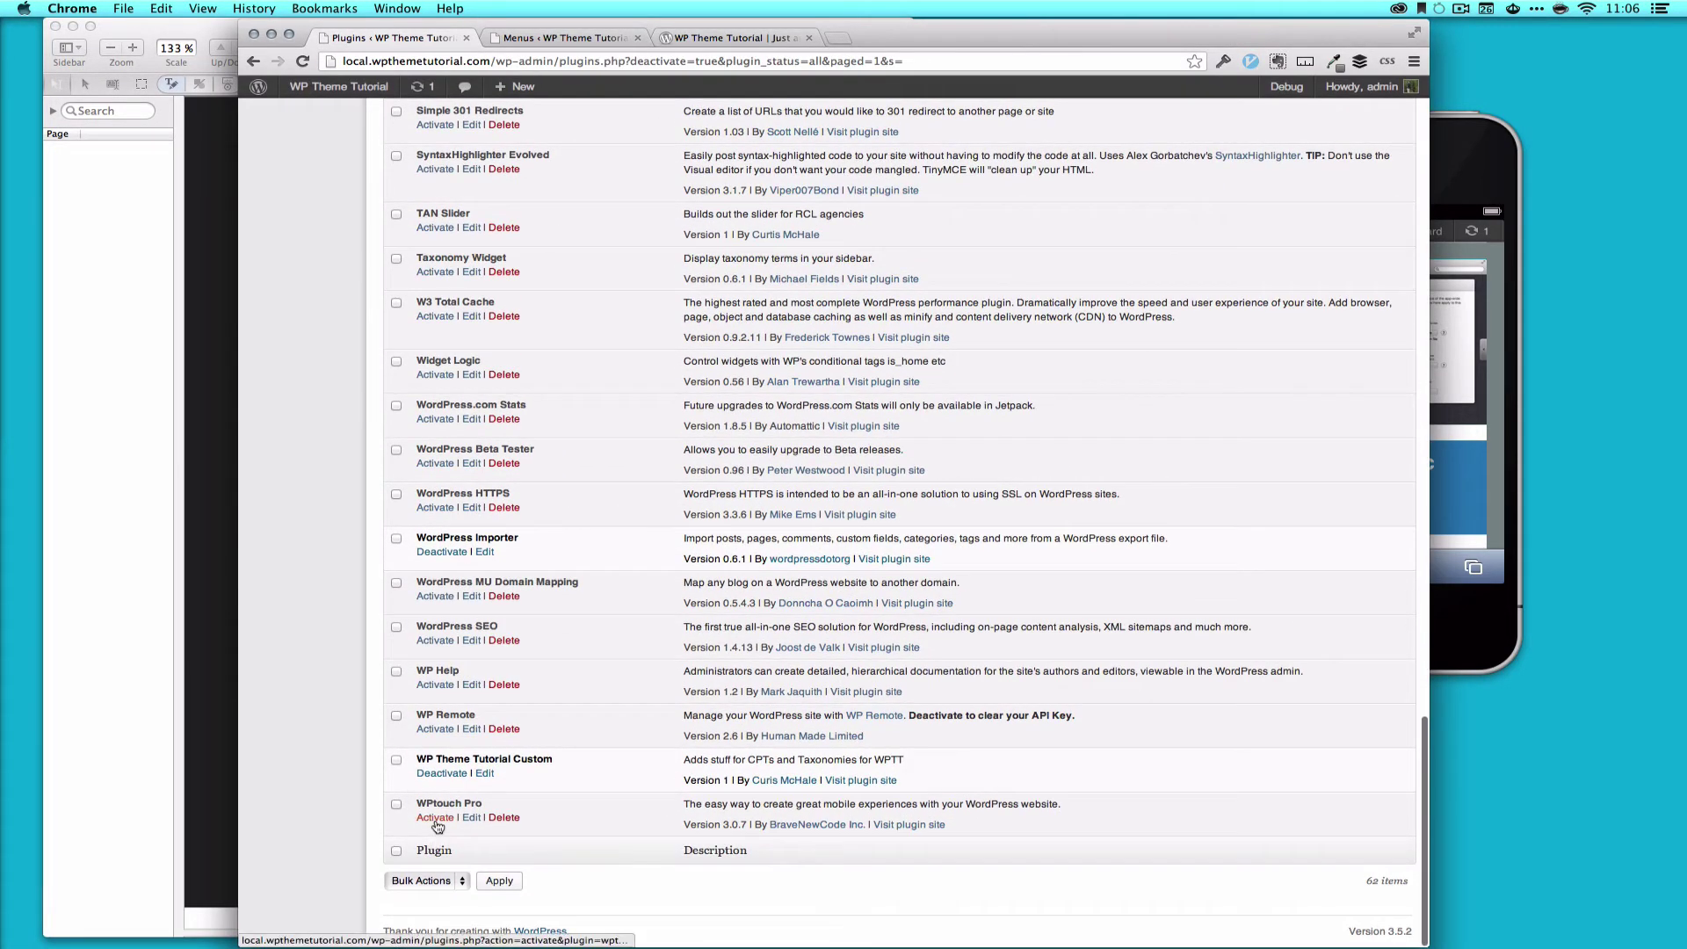
{"action": "left_click", "coordinate": [435, 818]}
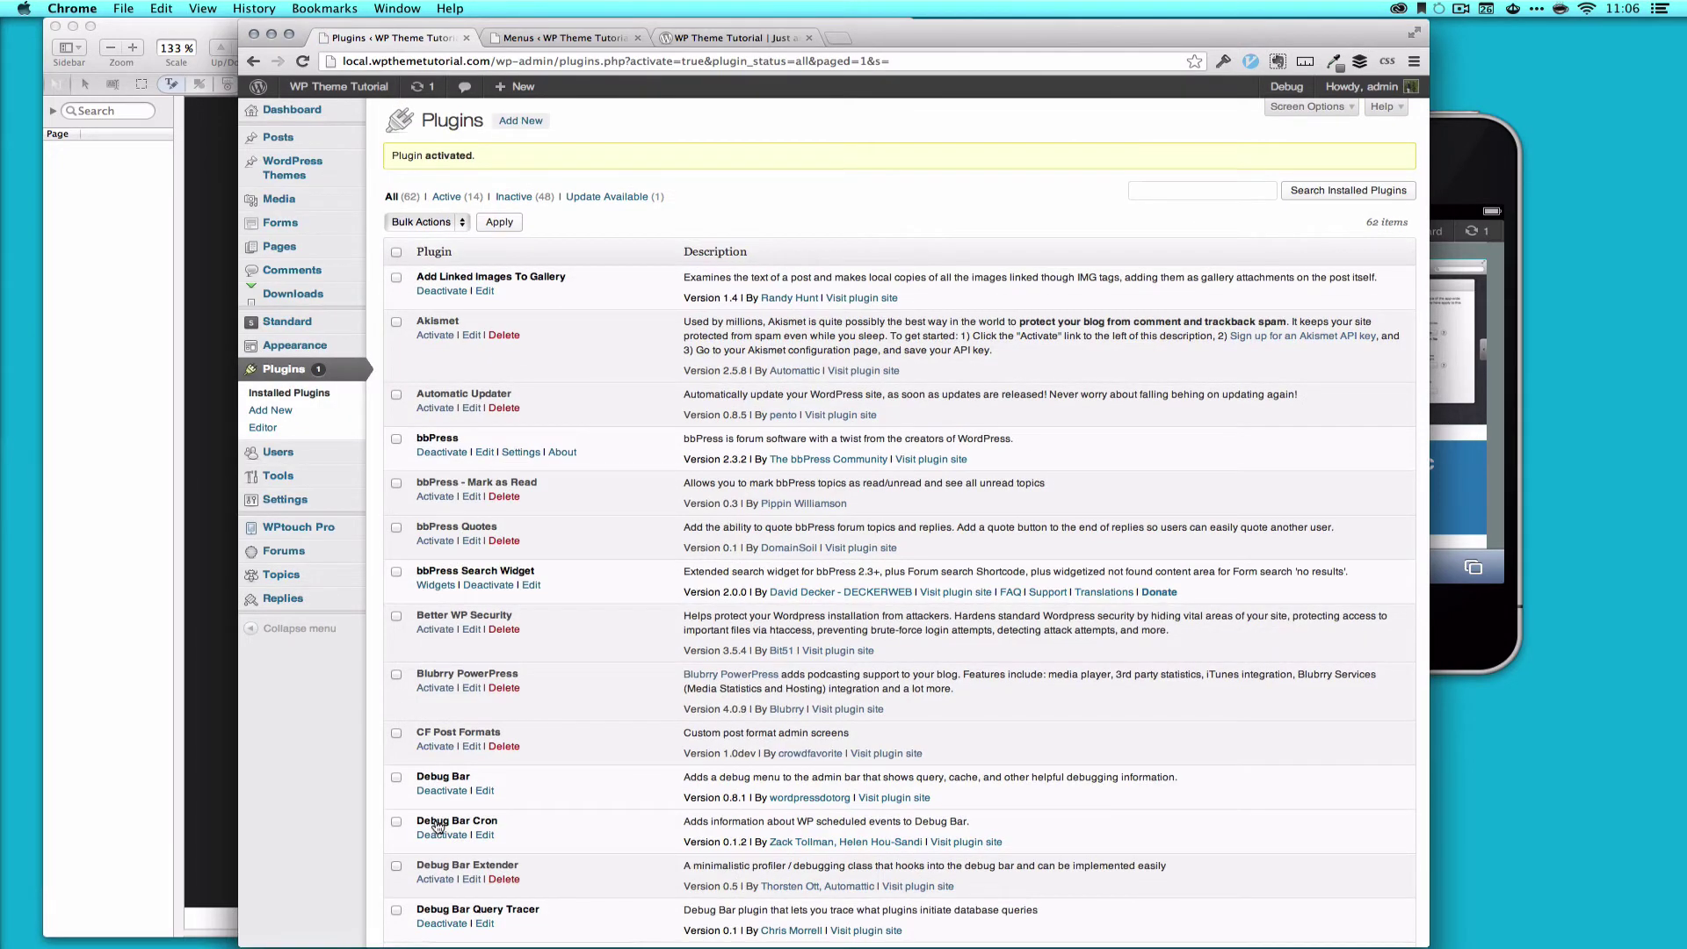
{"action": "scroll", "coordinate": [492, 782], "scroll_direction": "down", "scroll_amount": 20}
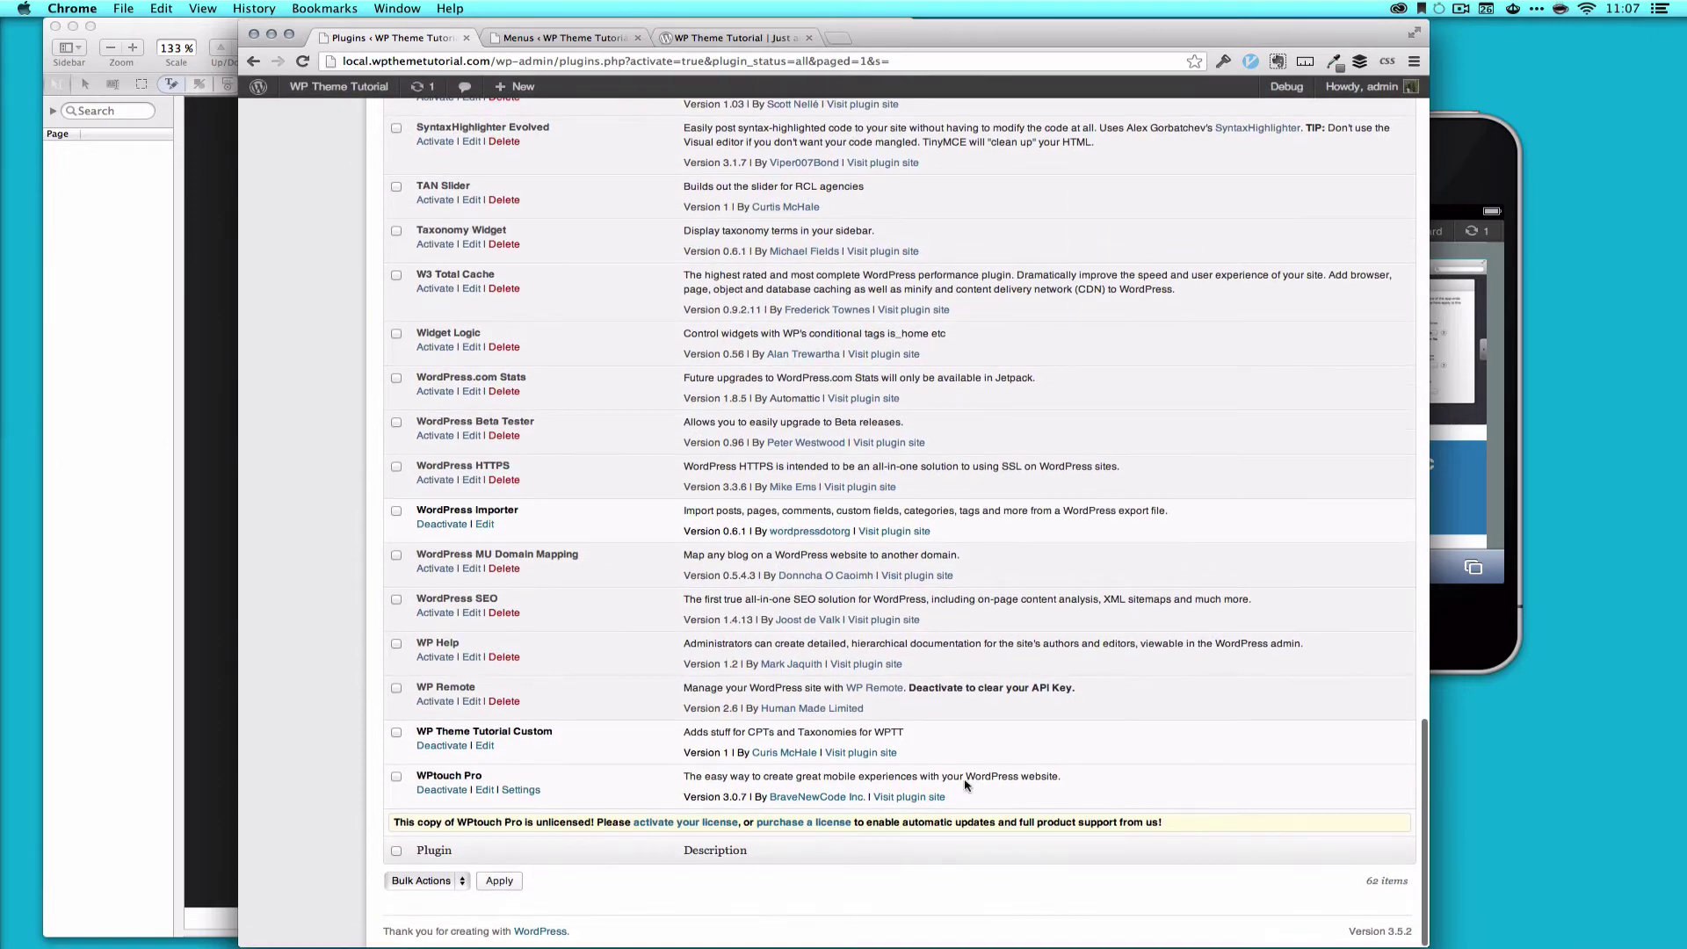
Step: Activate the WPtouch Pro license with the account e-mail and saved licence key, then view Overview
{"action": "left_click", "coordinate": [685, 824]}
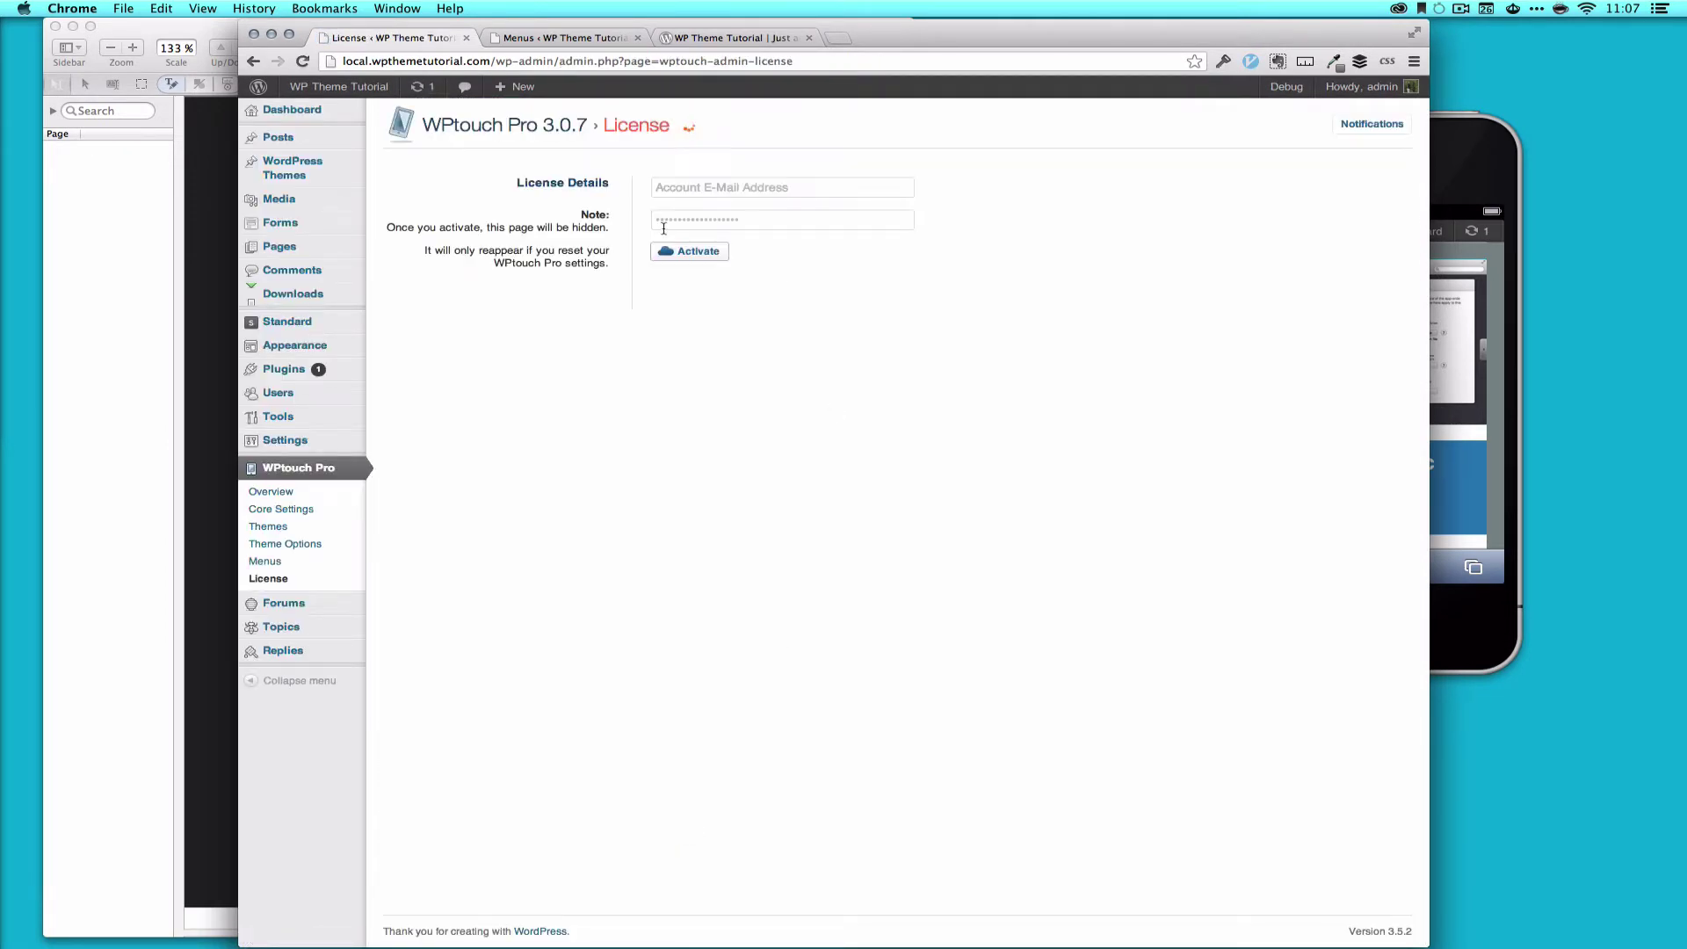
{"action": "left_click", "coordinate": [766, 191]}
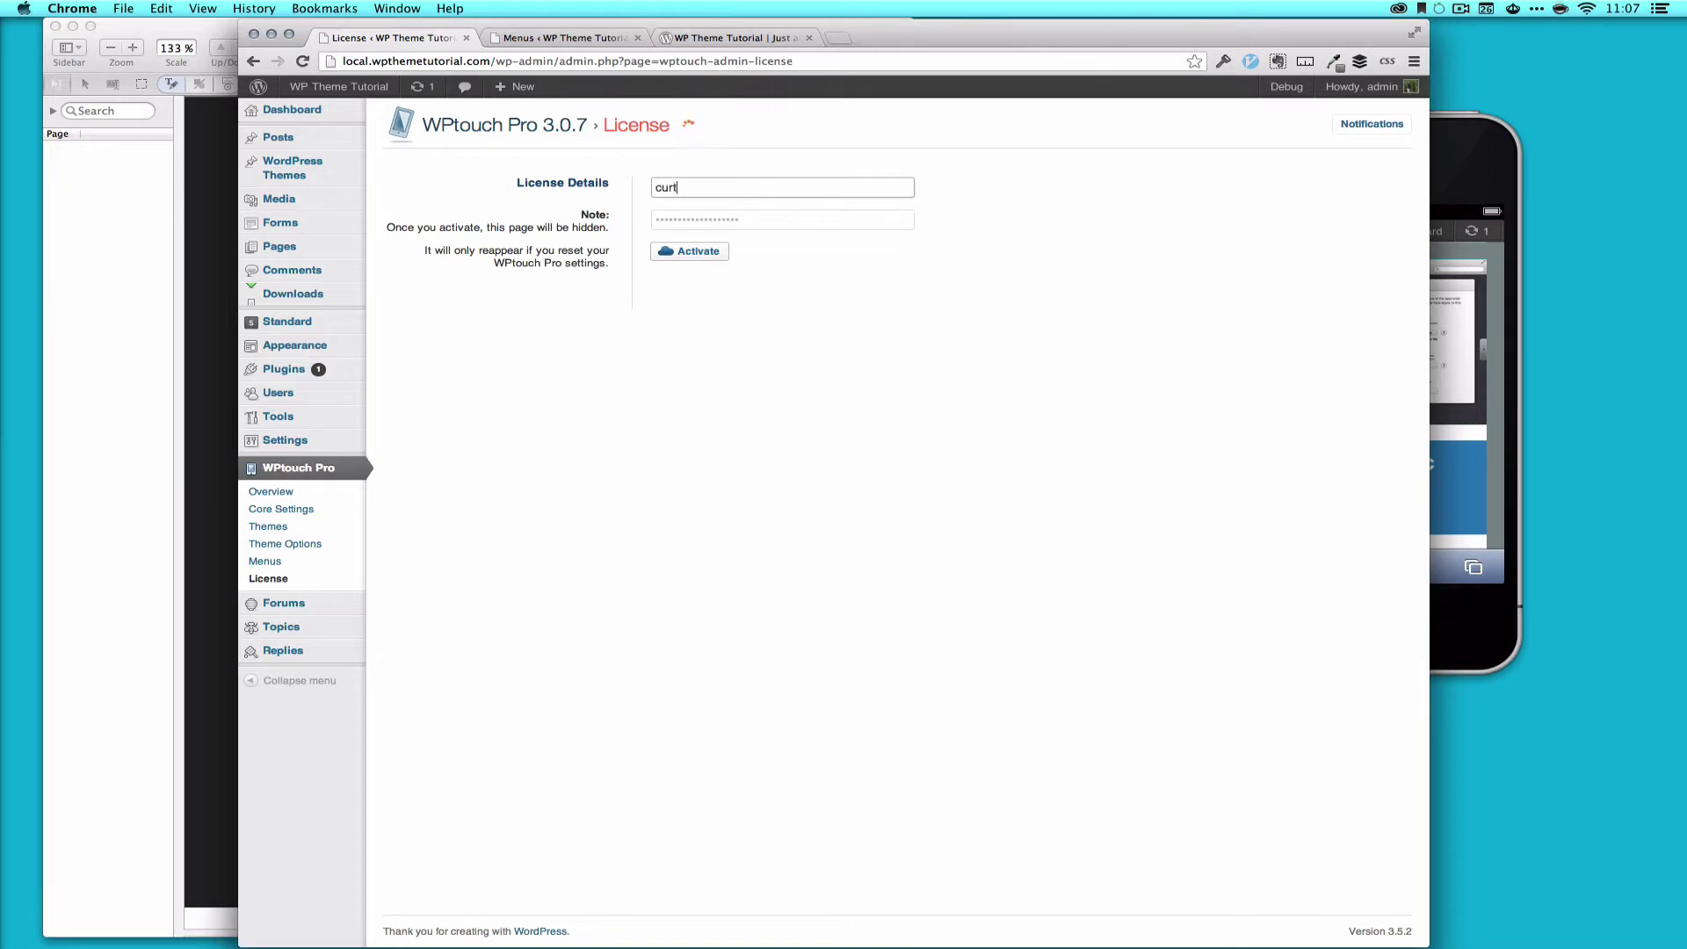
{"action": "key", "text": "Tab"}
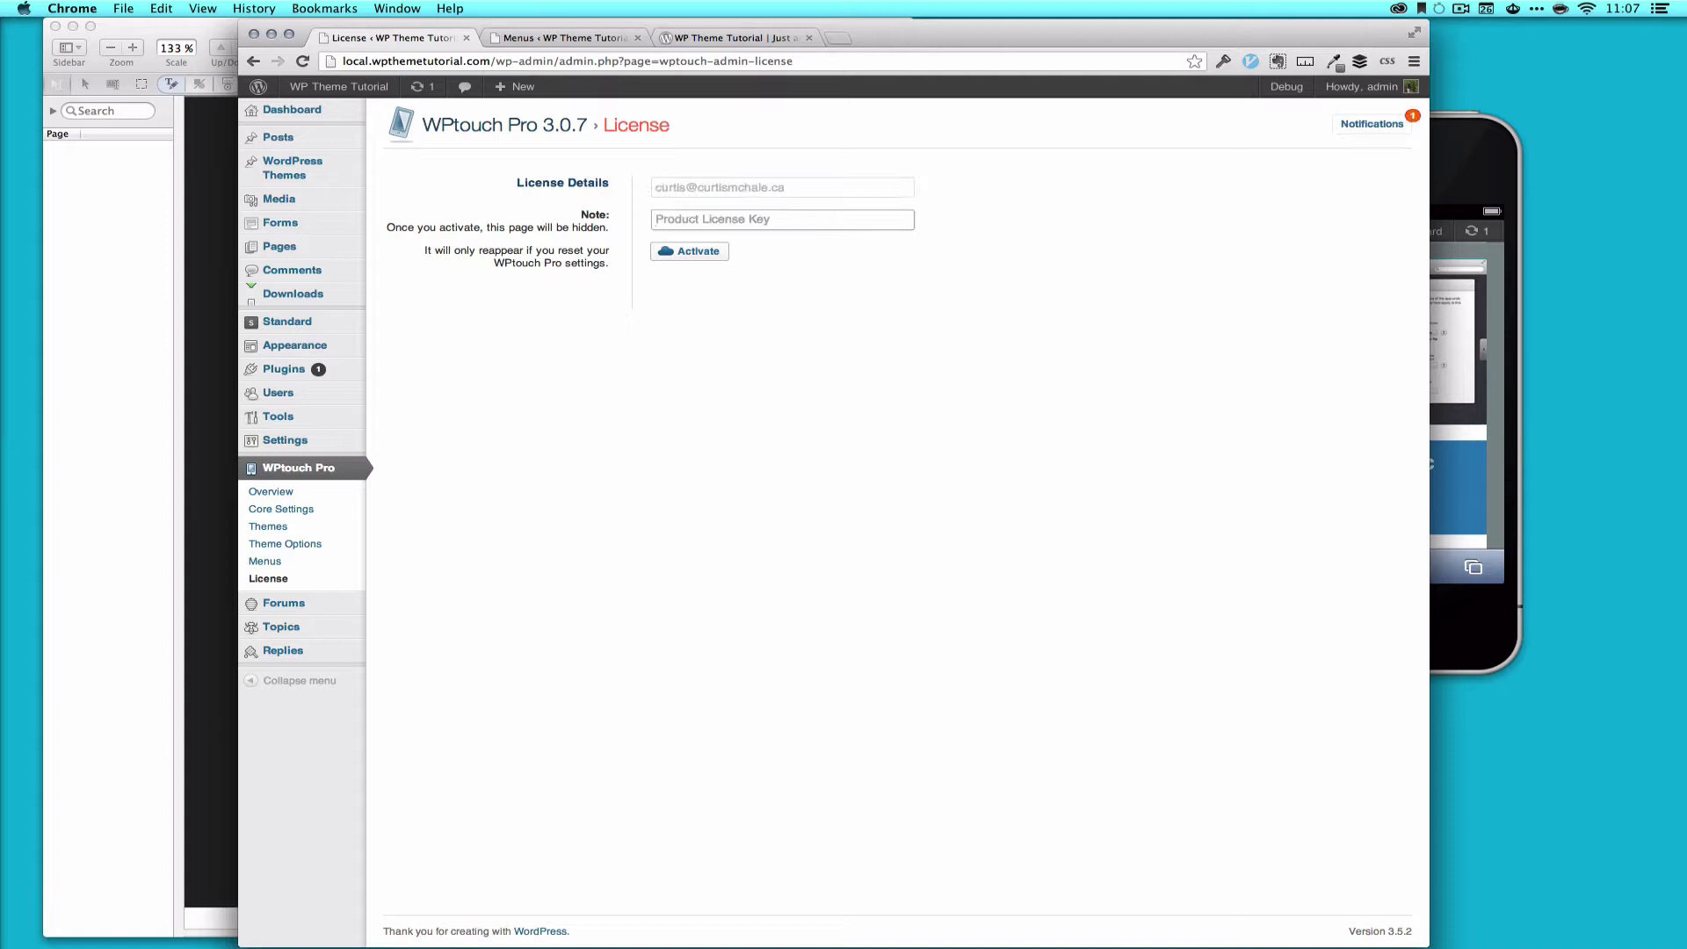
{"action": "key", "text": "super+alt+backslash"}
{"action": "key", "text": "Down"}
{"action": "key", "text": "Return"}
{"action": "left_click", "coordinate": [688, 255]}
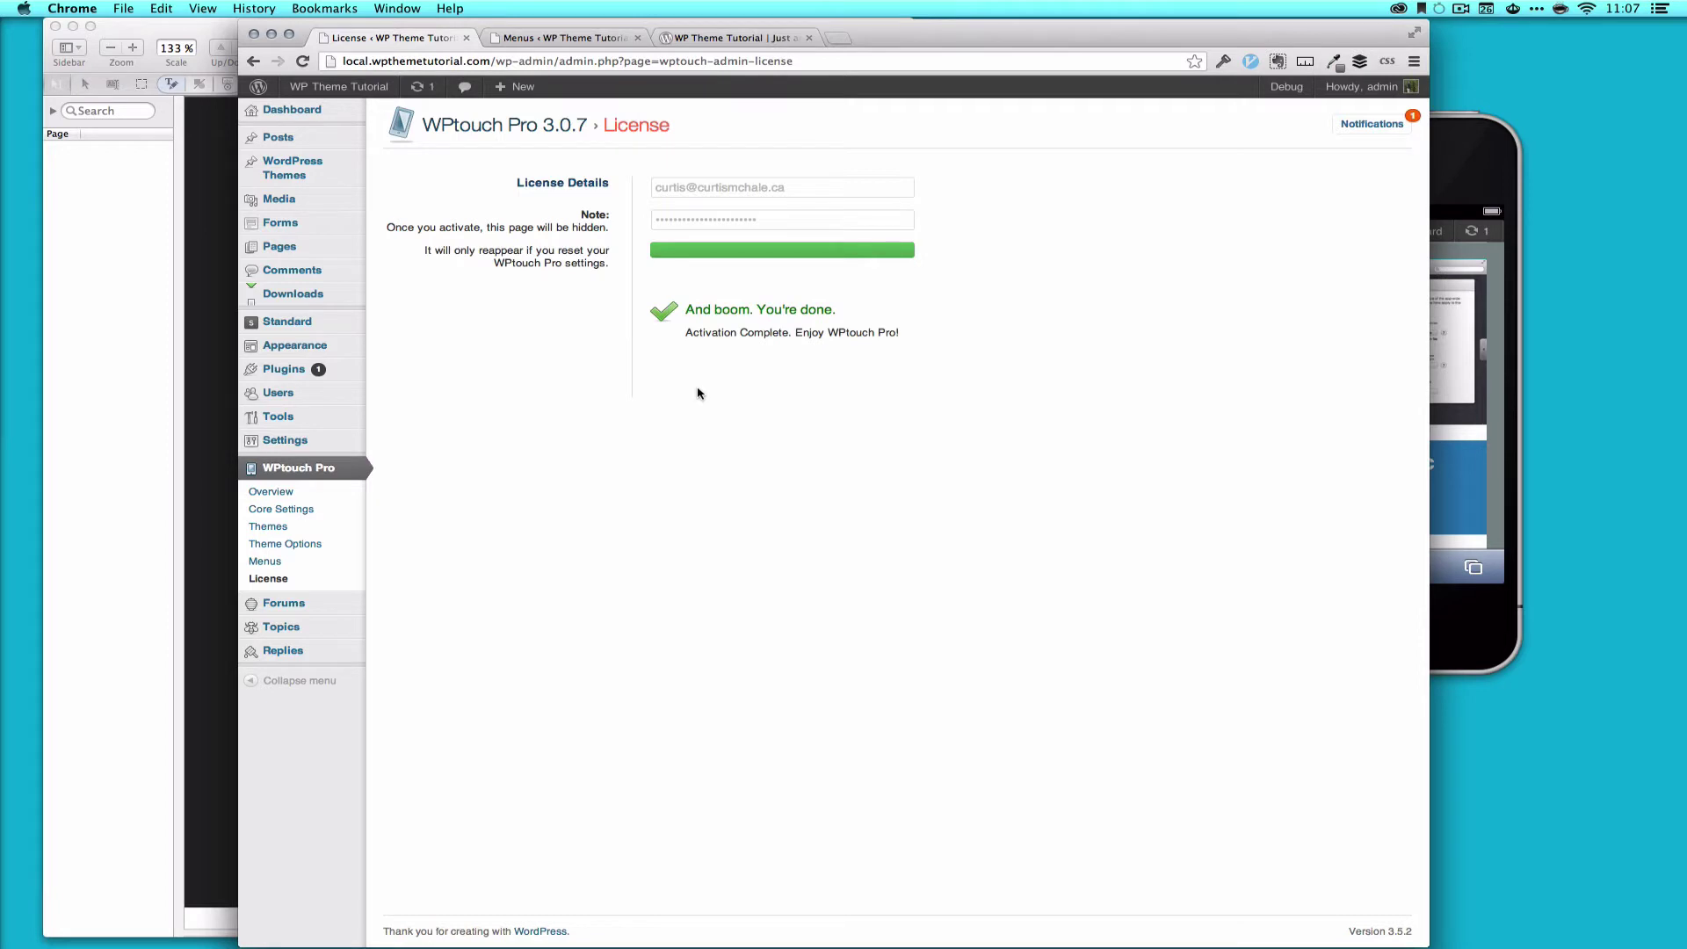
{"action": "left_click", "coordinate": [291, 493]}
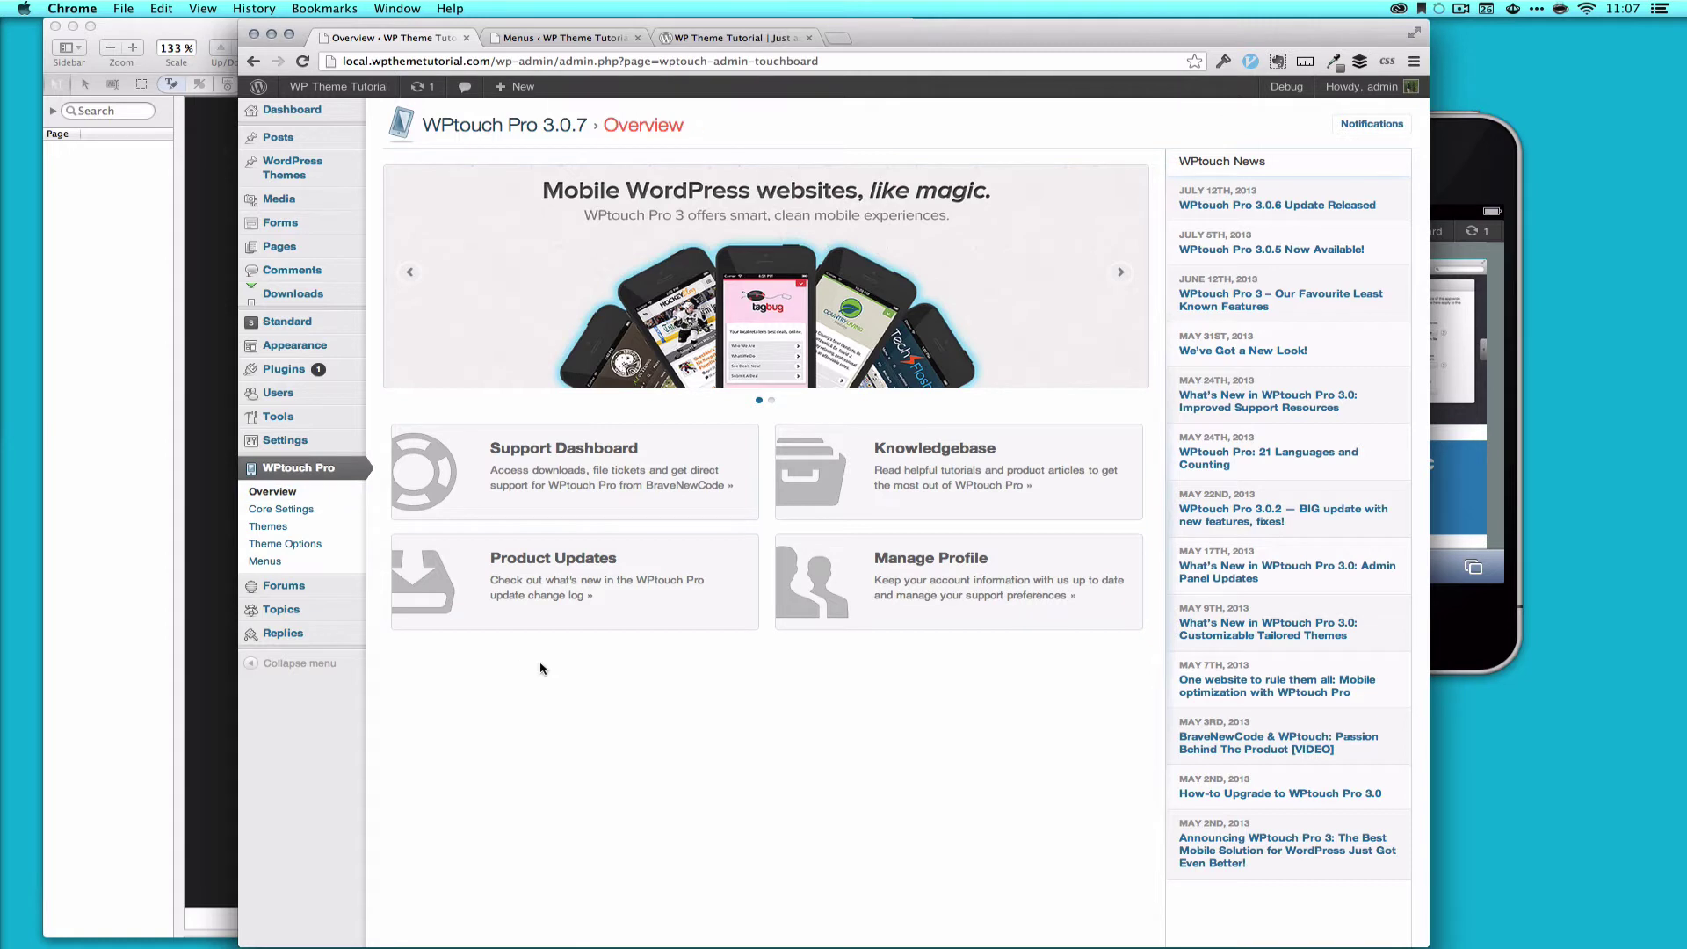
{"action": "left_click", "coordinate": [1392, 125]}
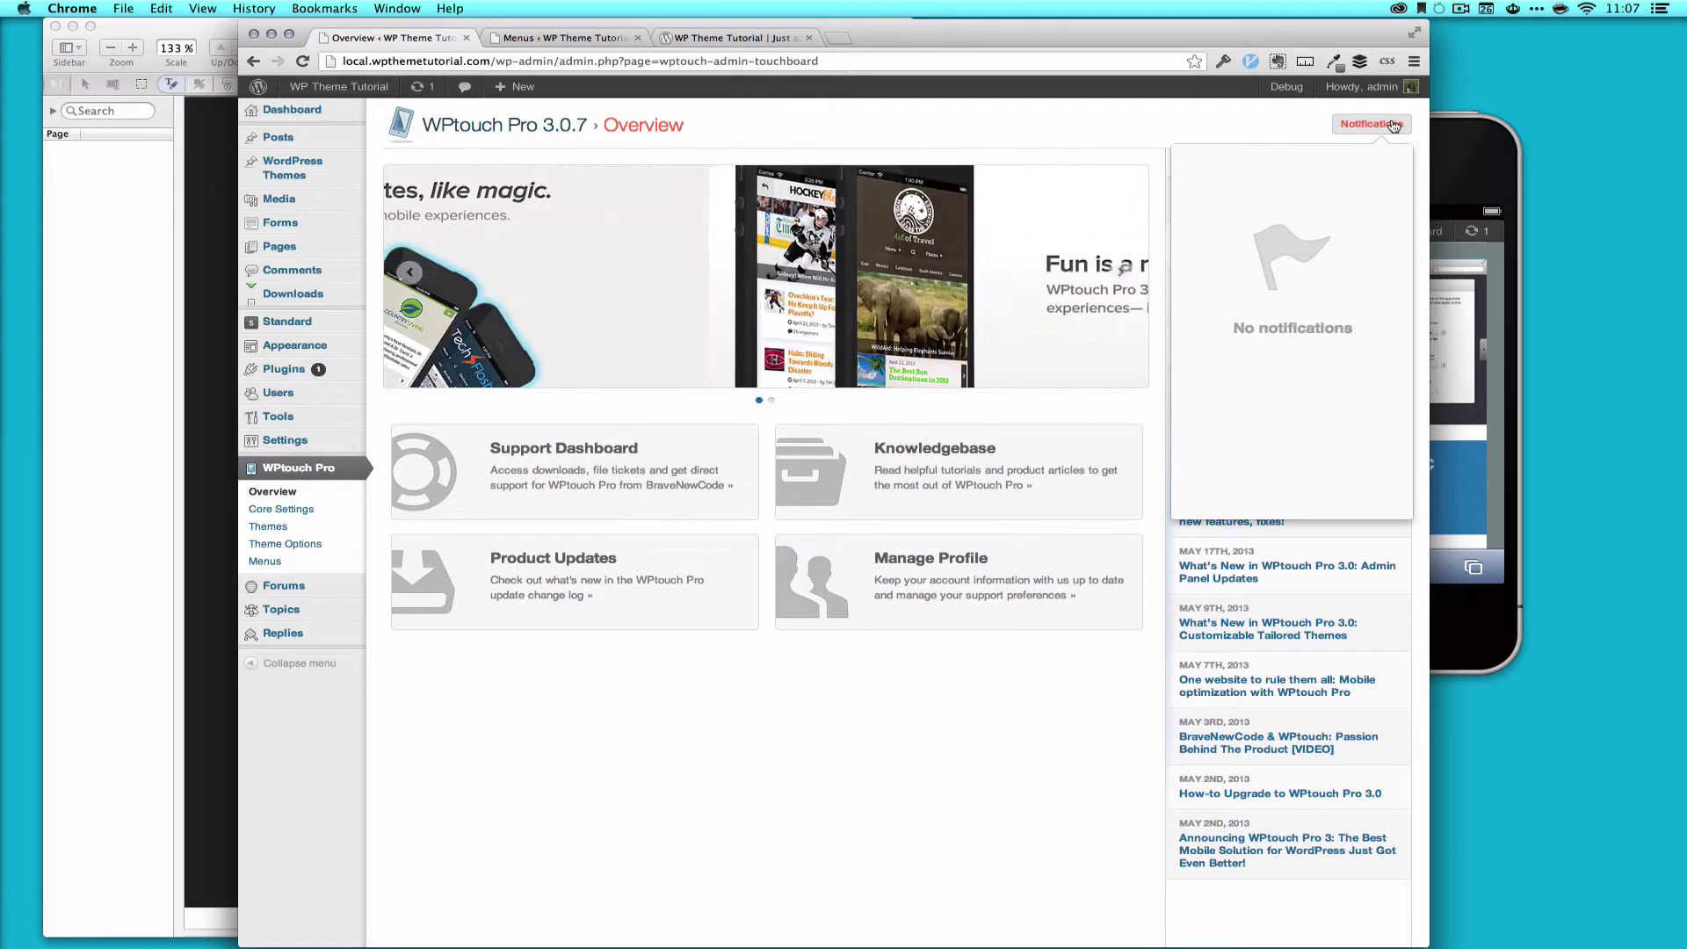
{"action": "left_click", "coordinate": [1392, 125]}
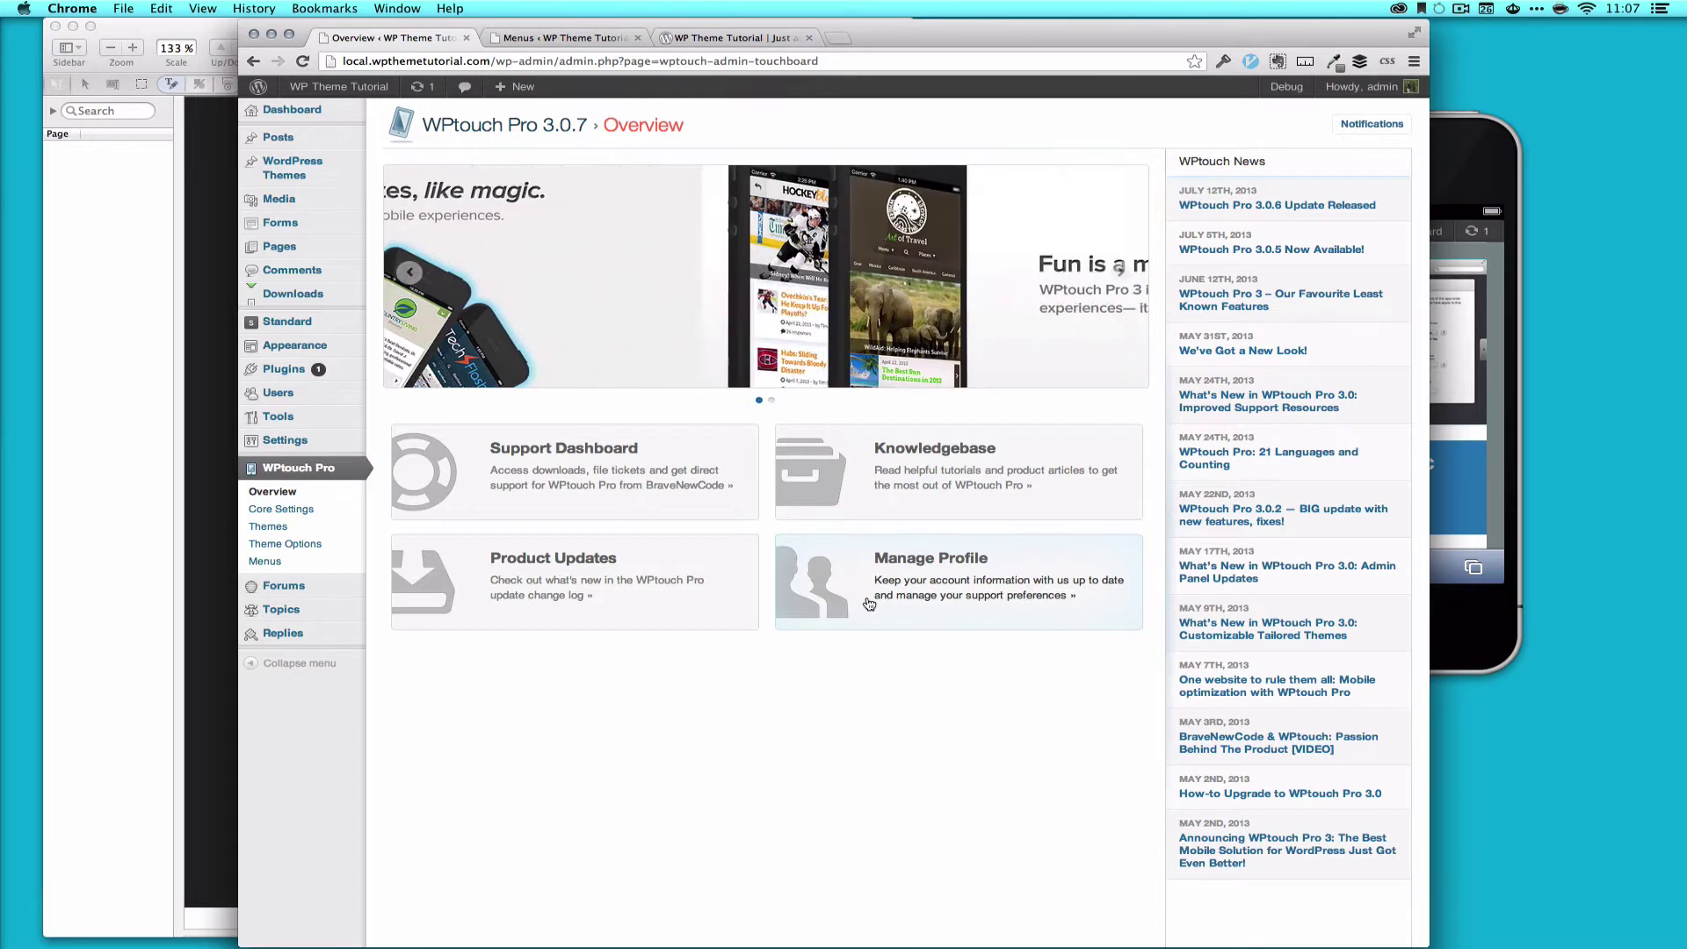
Step: Open WPtouch Theme Options and reload the phone preview to see the featured slider
{"action": "left_click", "coordinate": [264, 546]}
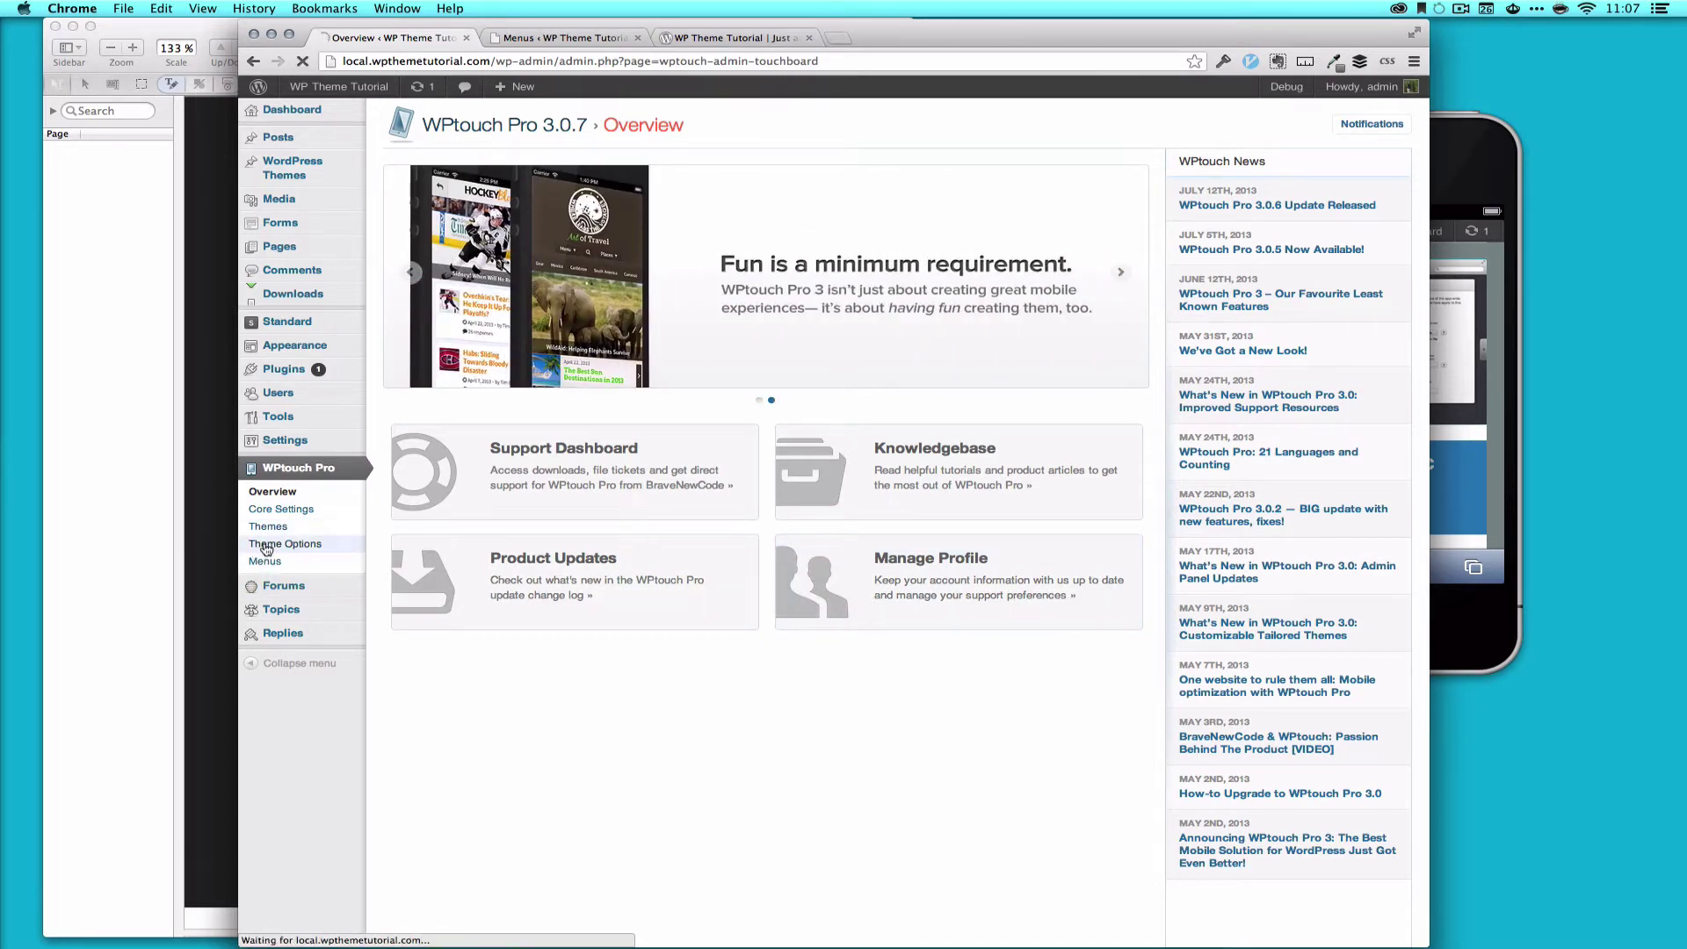
{"action": "left_click", "coordinate": [1451, 140]}
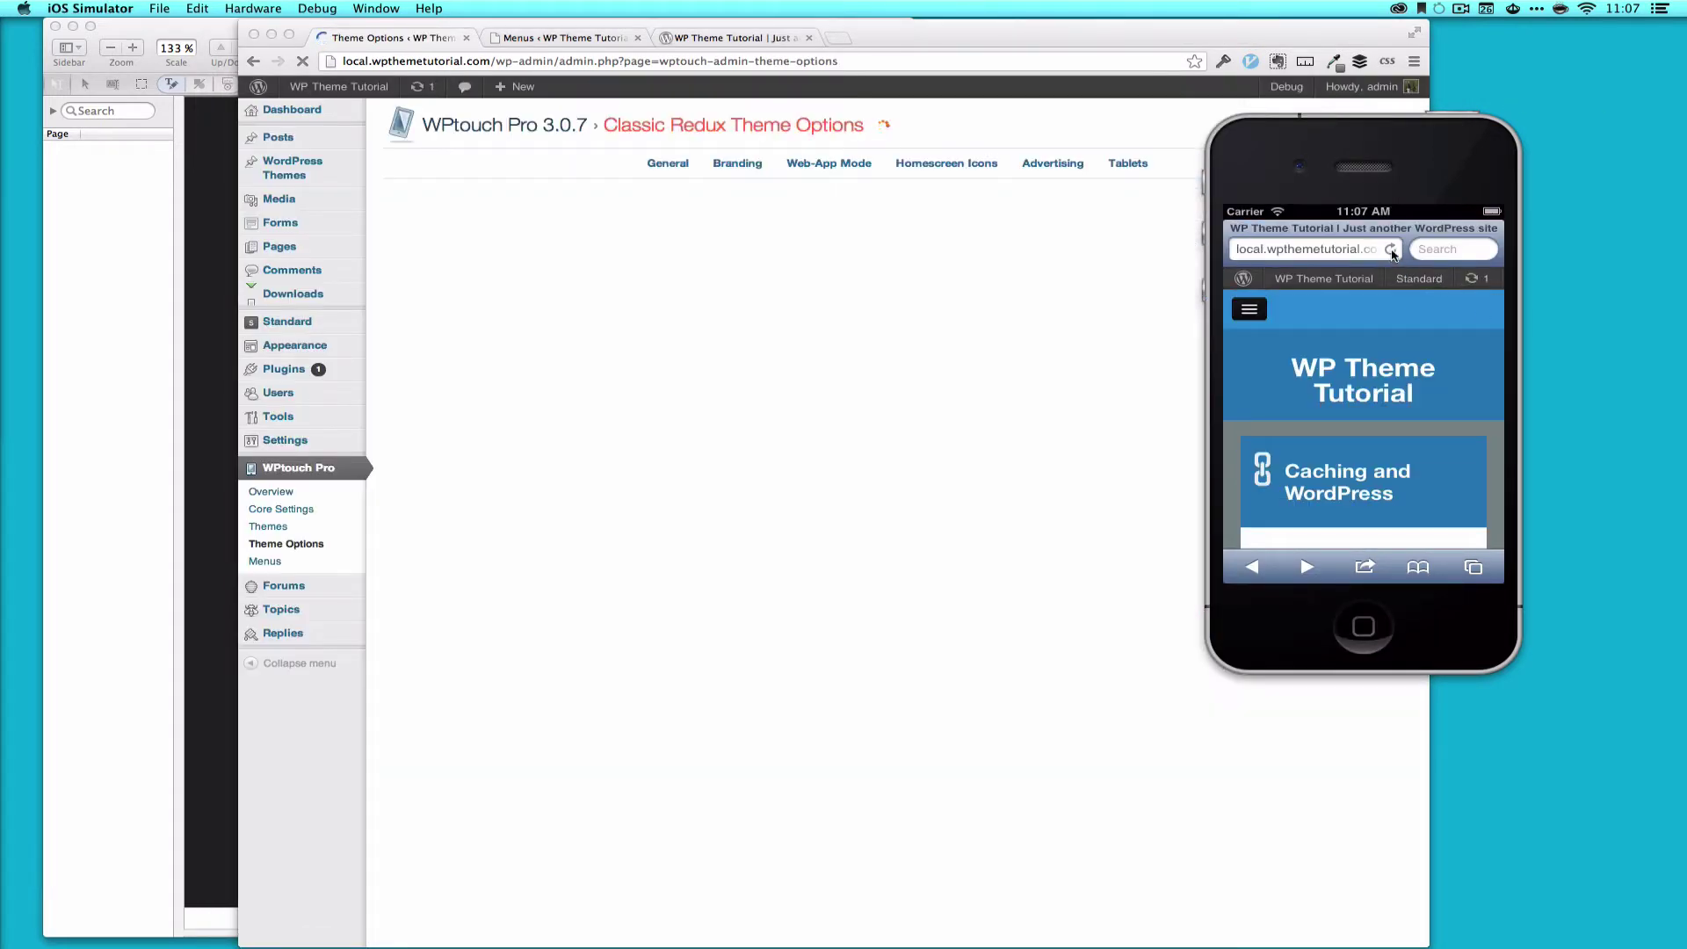
{"action": "left_click", "coordinate": [1393, 255]}
{"action": "key", "text": "Return"}
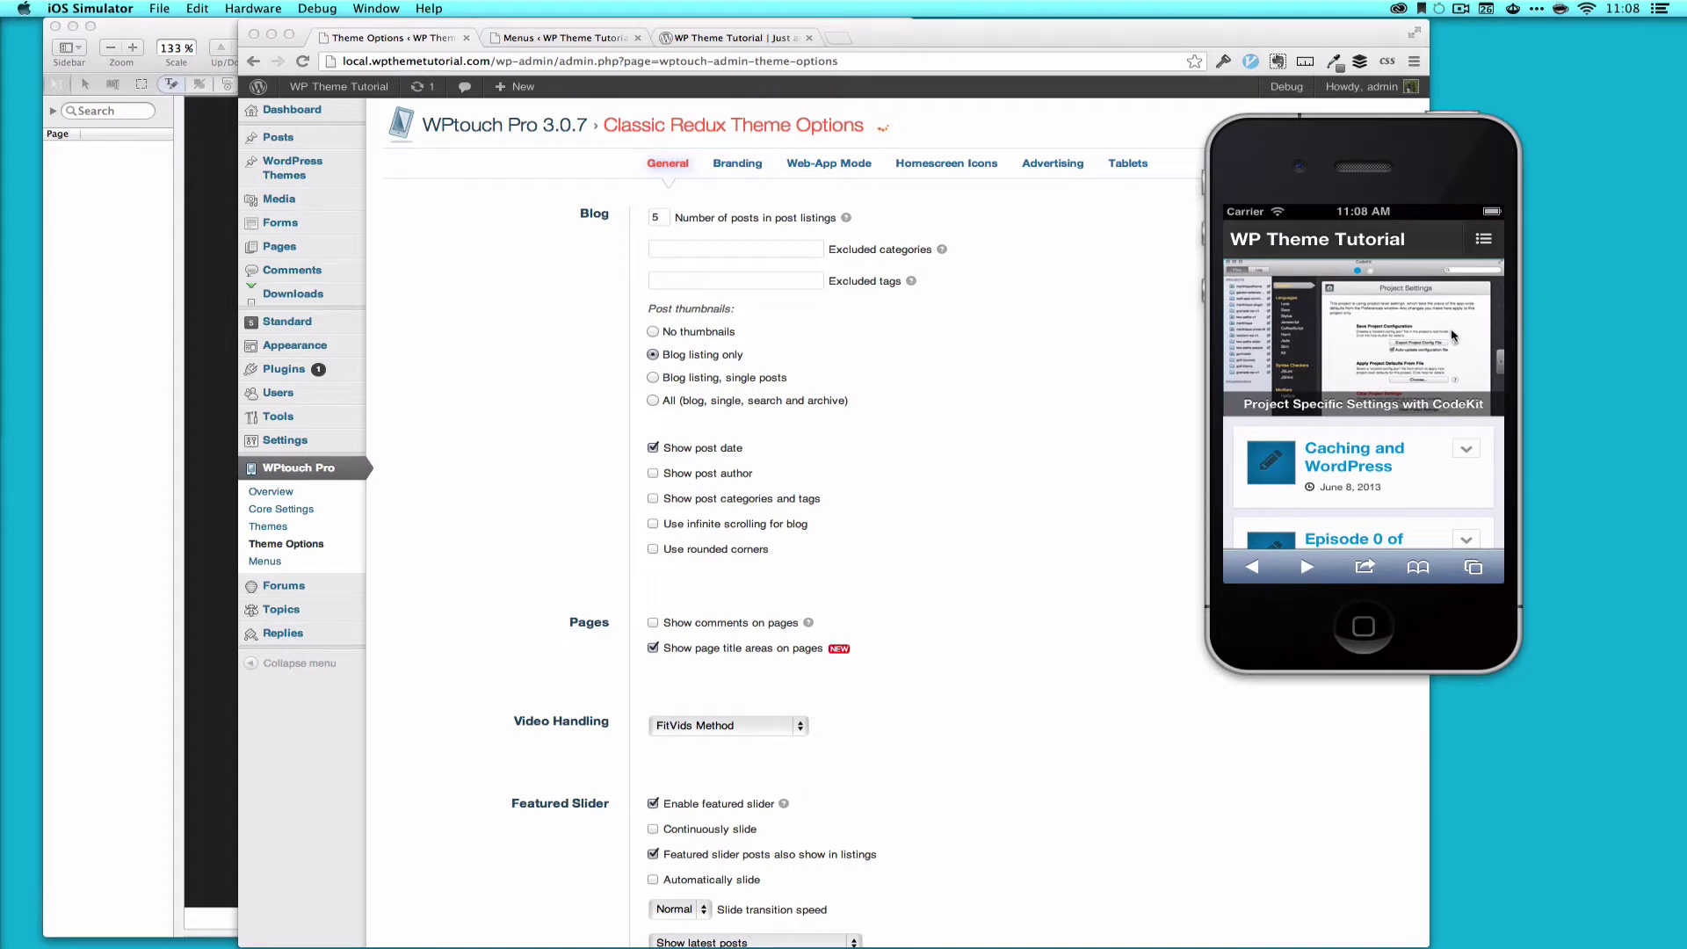
{"action": "left_click_drag", "start_coordinate": [1463, 340], "coordinate": [1307, 353]}
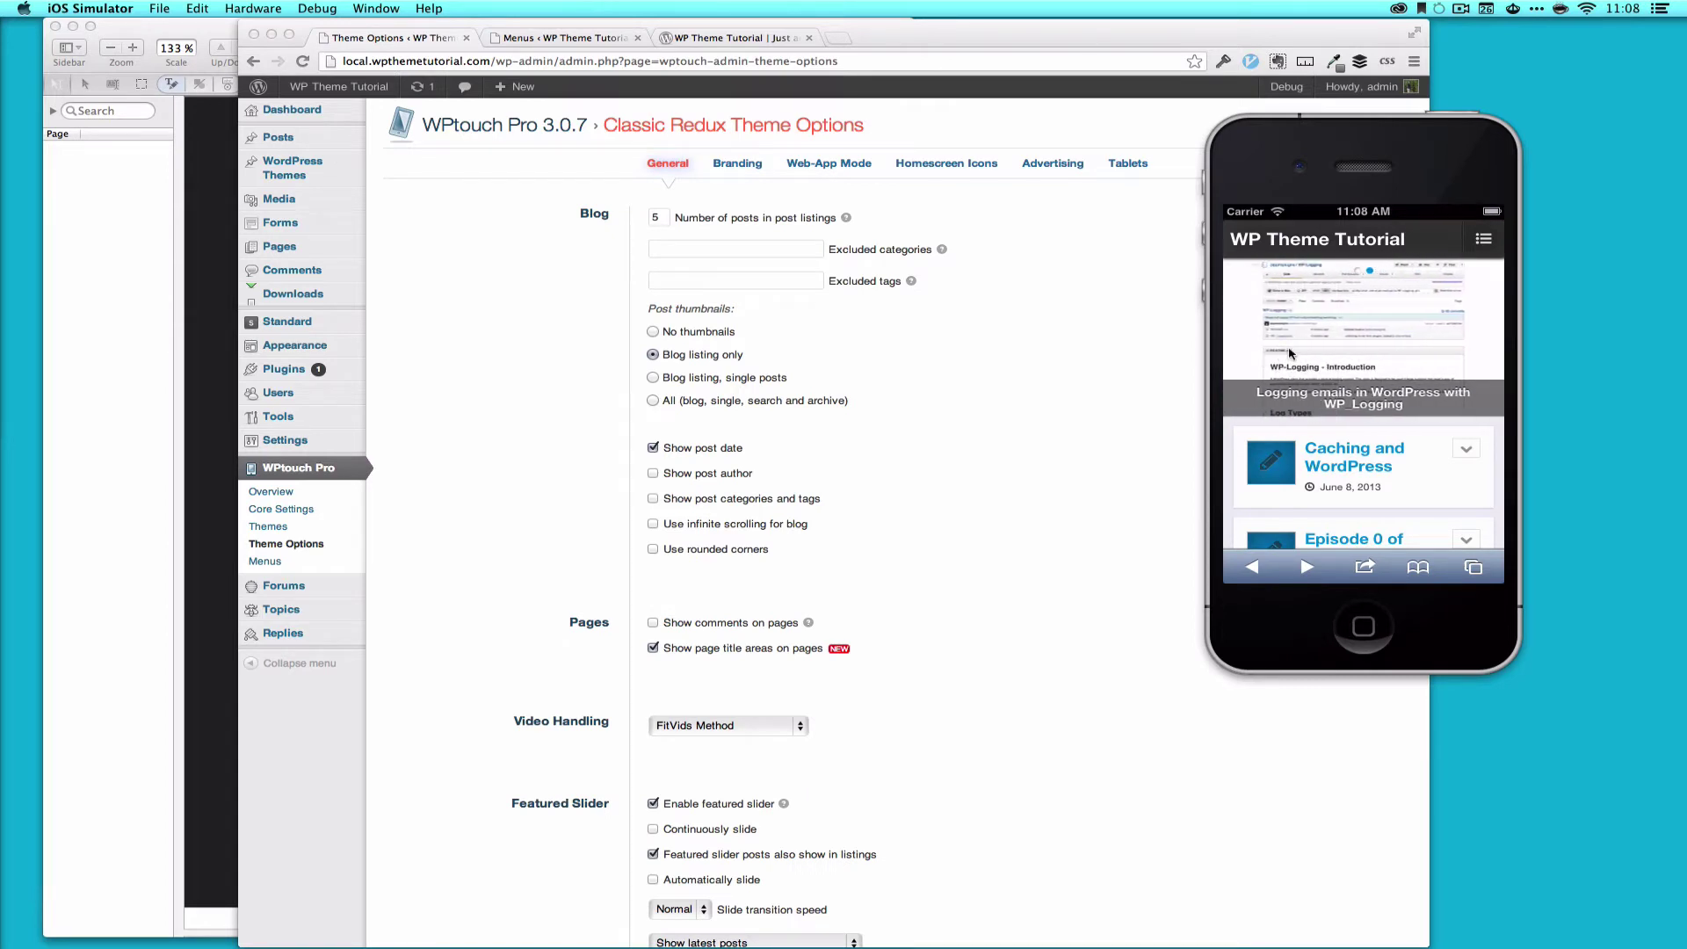
Step: Disable Enable featured slider, save the theme options, and reload the phone preview
{"action": "left_click", "coordinate": [1000, 502]}
{"action": "scroll", "coordinate": [999, 502], "scroll_direction": "down", "scroll_amount": 5}
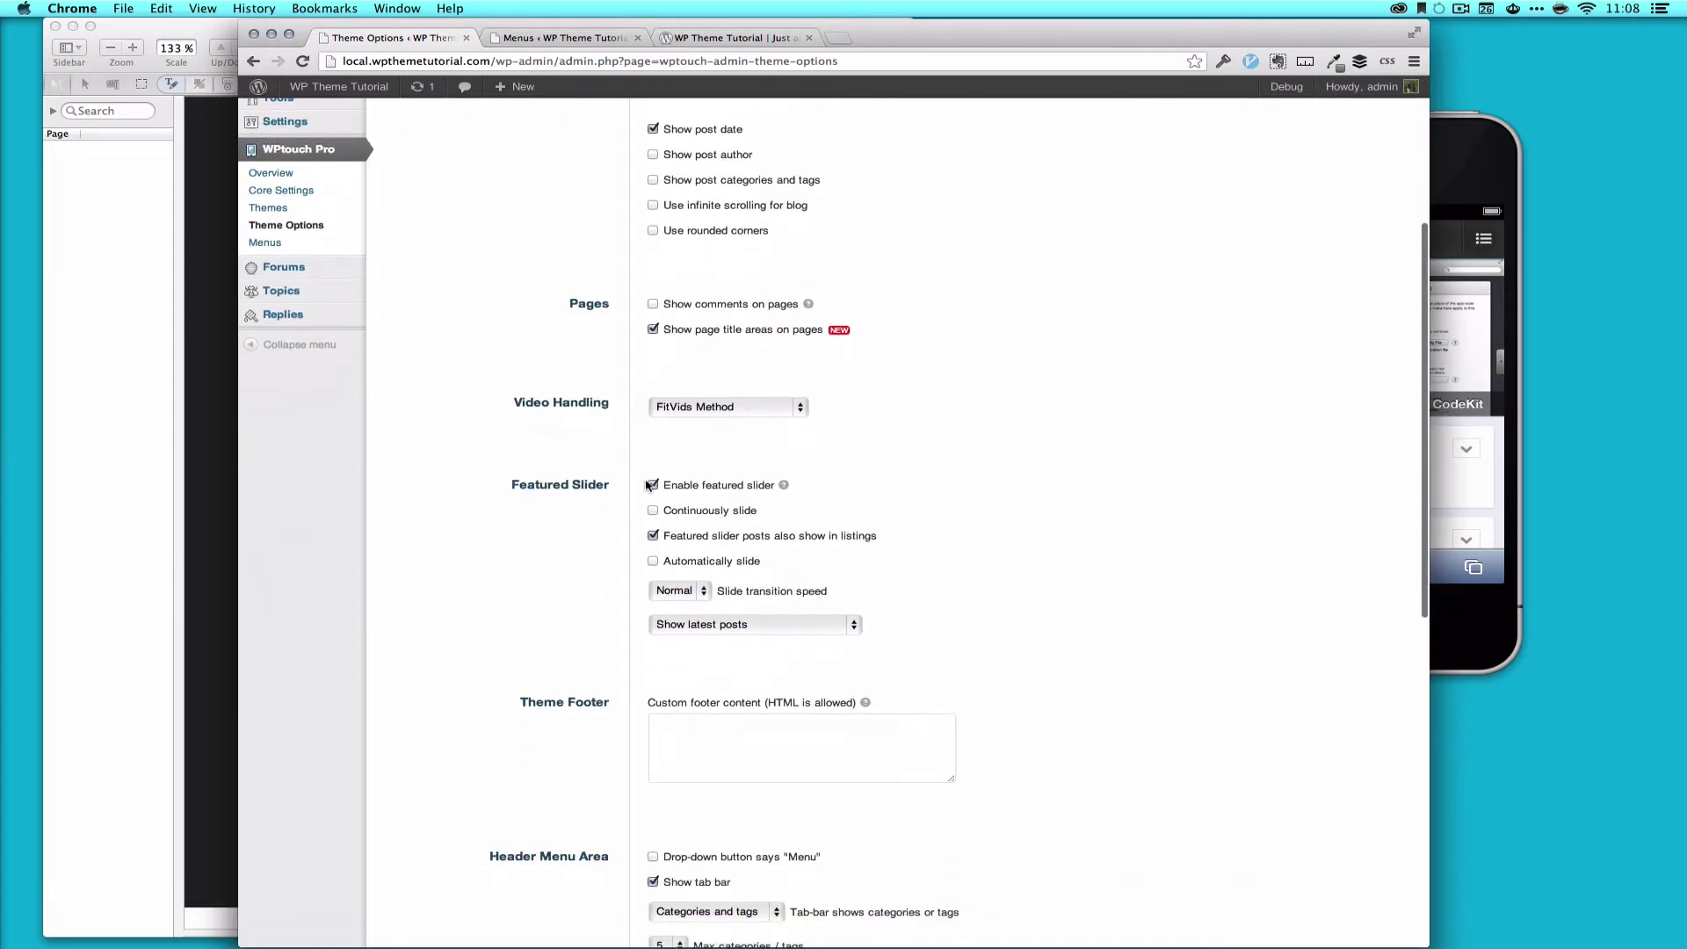
{"action": "left_click", "coordinate": [653, 487]}
{"action": "scroll", "coordinate": [483, 580], "scroll_direction": "down", "scroll_amount": 8}
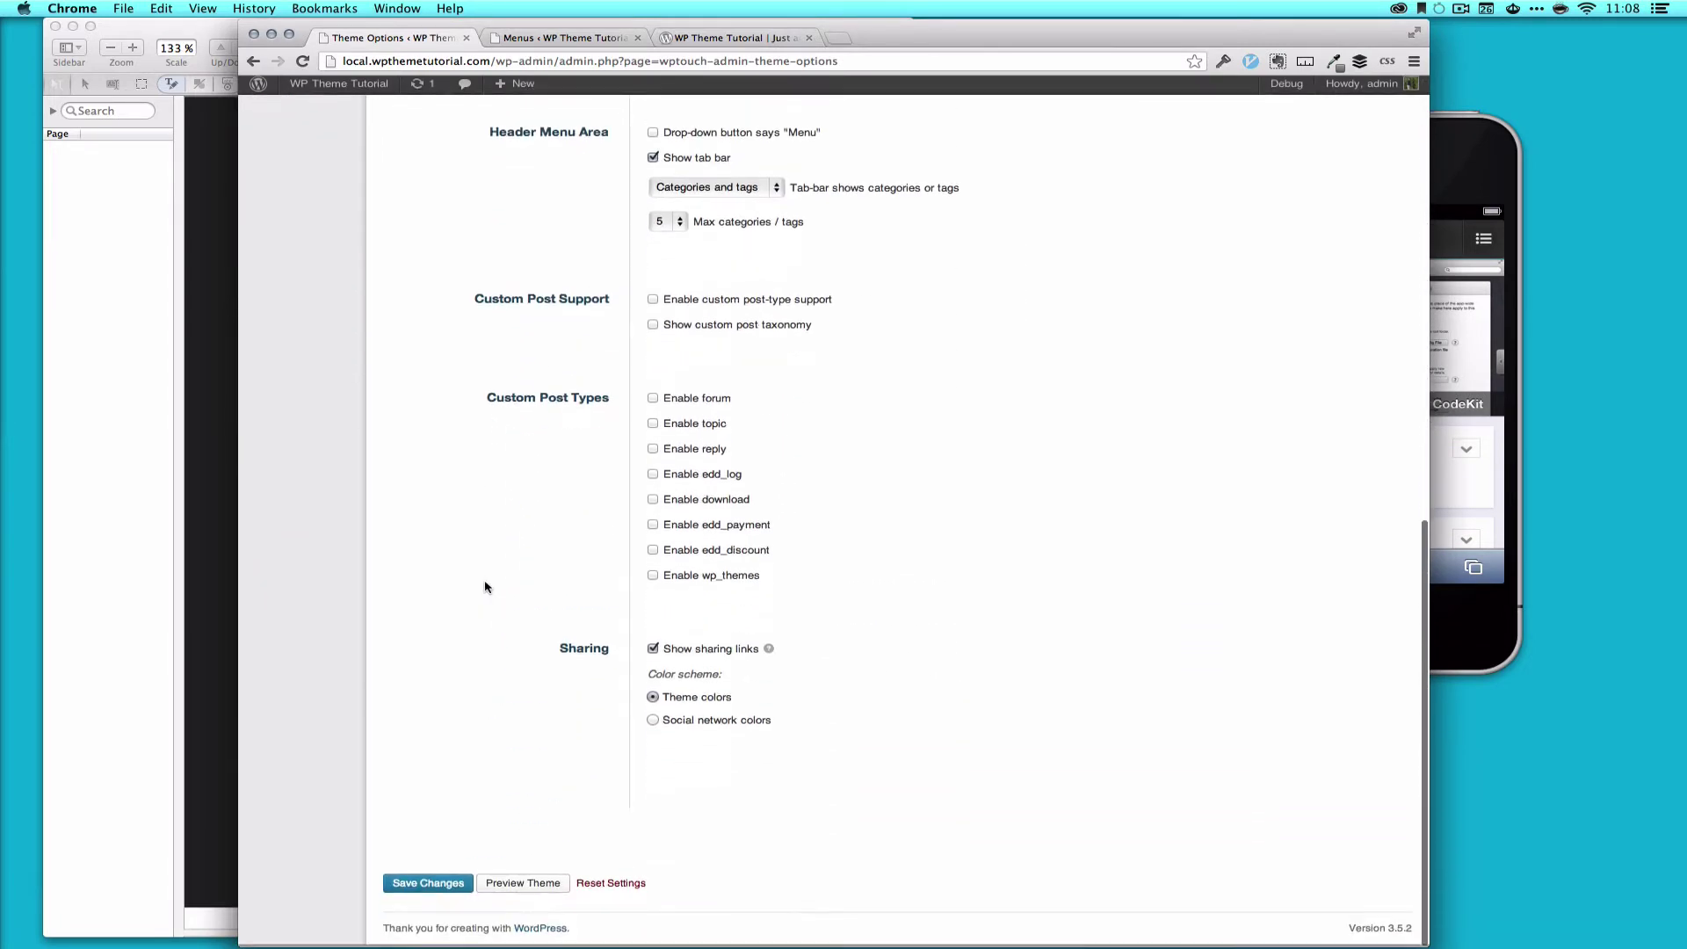
{"action": "left_click", "coordinate": [444, 887]}
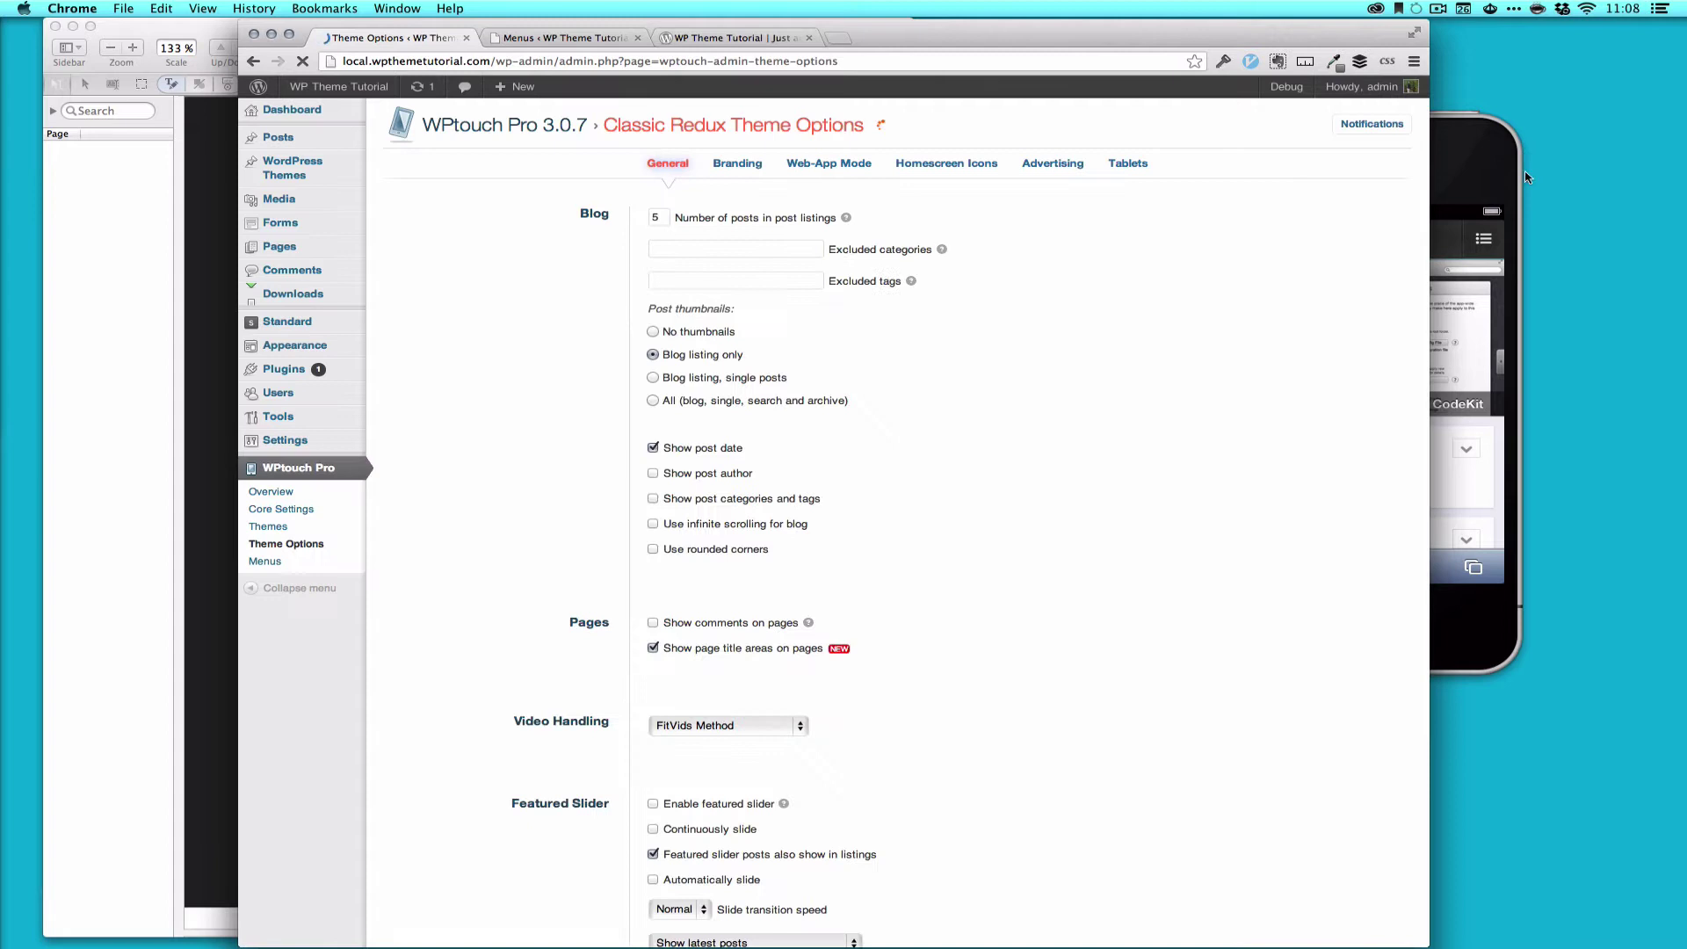
{"action": "left_click", "coordinate": [1441, 197]}
{"action": "left_click", "coordinate": [1411, 220]}
{"action": "left_click", "coordinate": [1391, 250]}
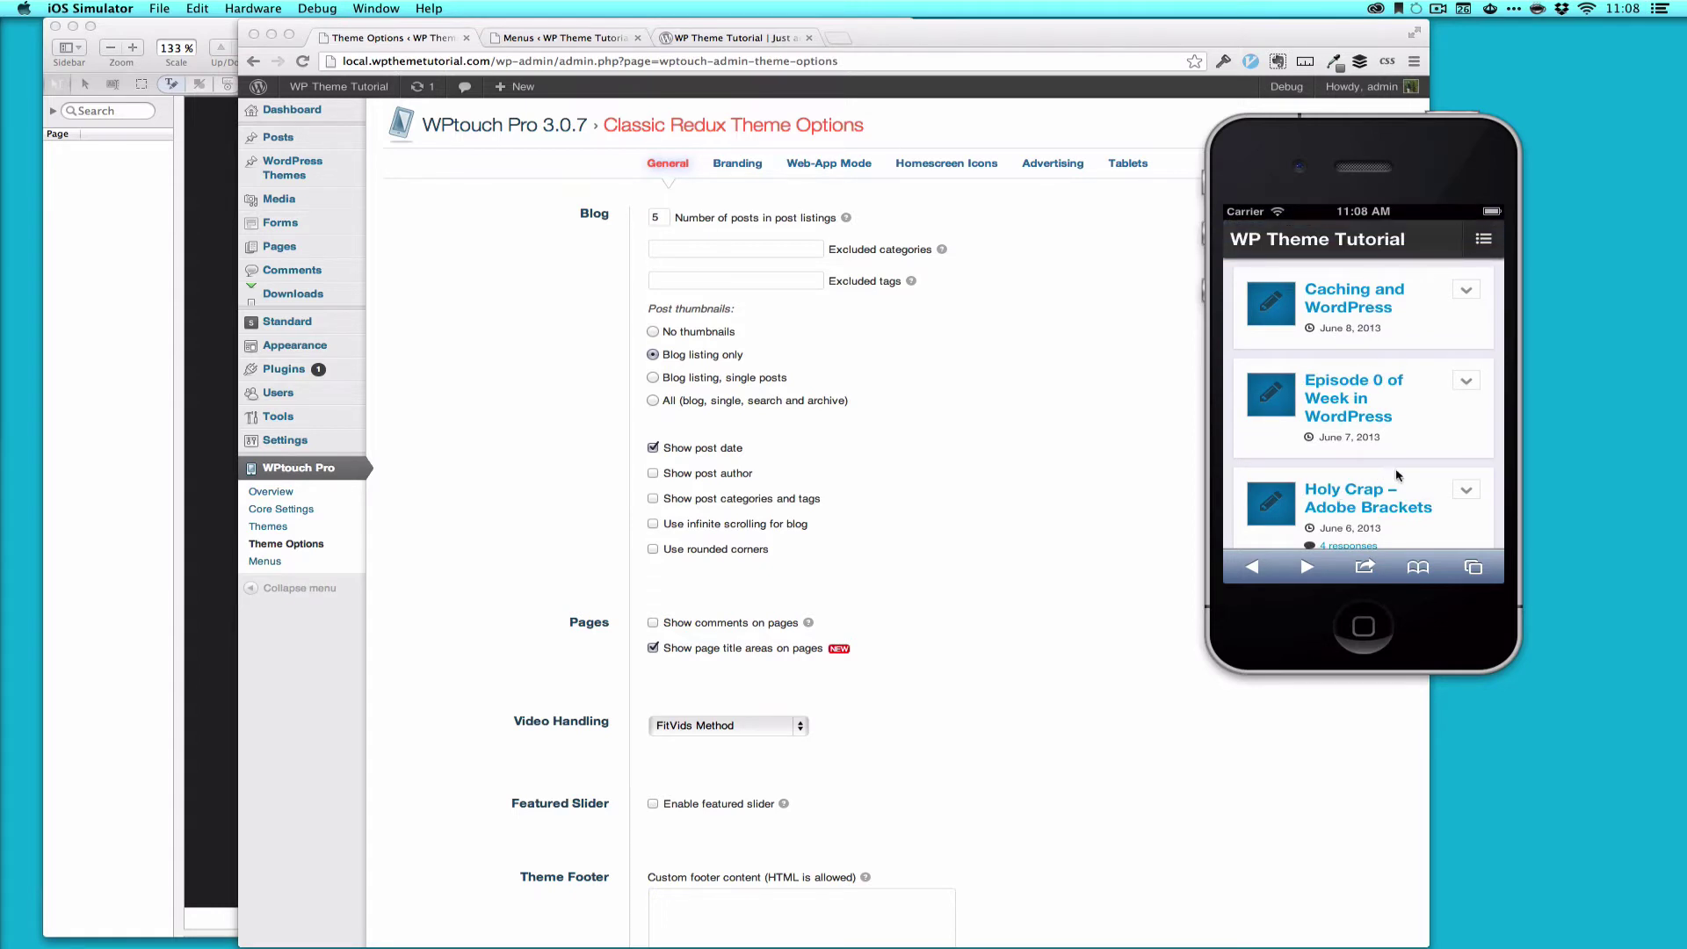
Step: Scroll the phone preview and return the iPhone page to its top
{"action": "scroll", "coordinate": [1417, 482], "scroll_direction": "down", "scroll_amount": 5}
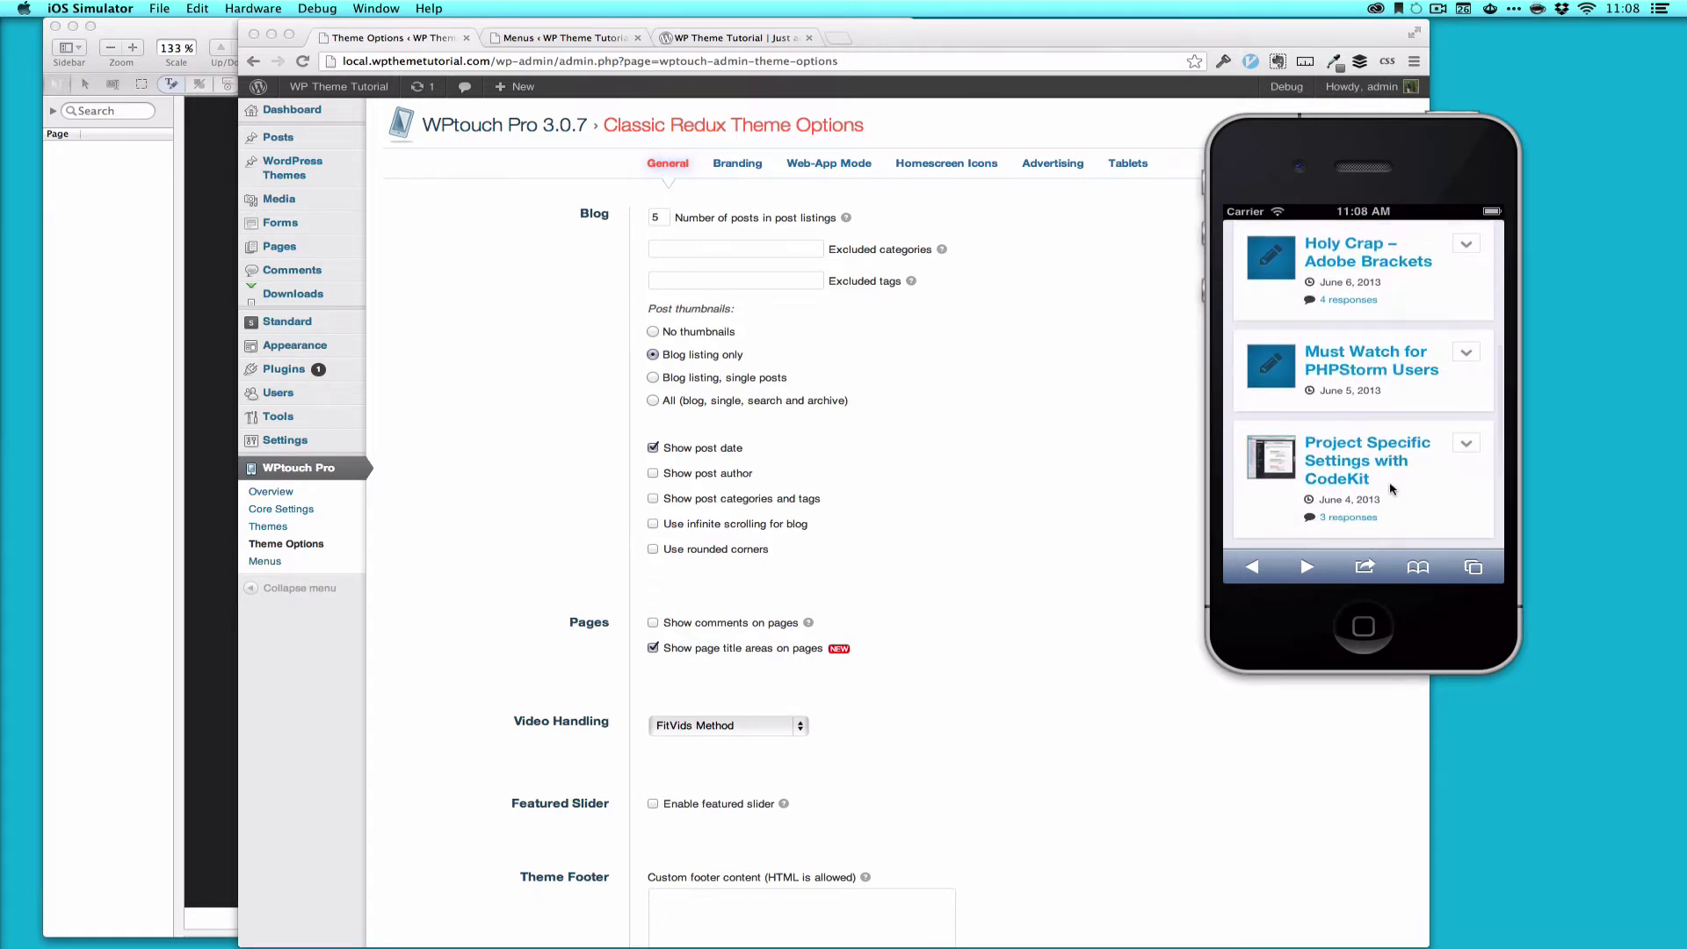
{"action": "scroll", "coordinate": [1393, 488], "scroll_direction": "down", "scroll_amount": 5}
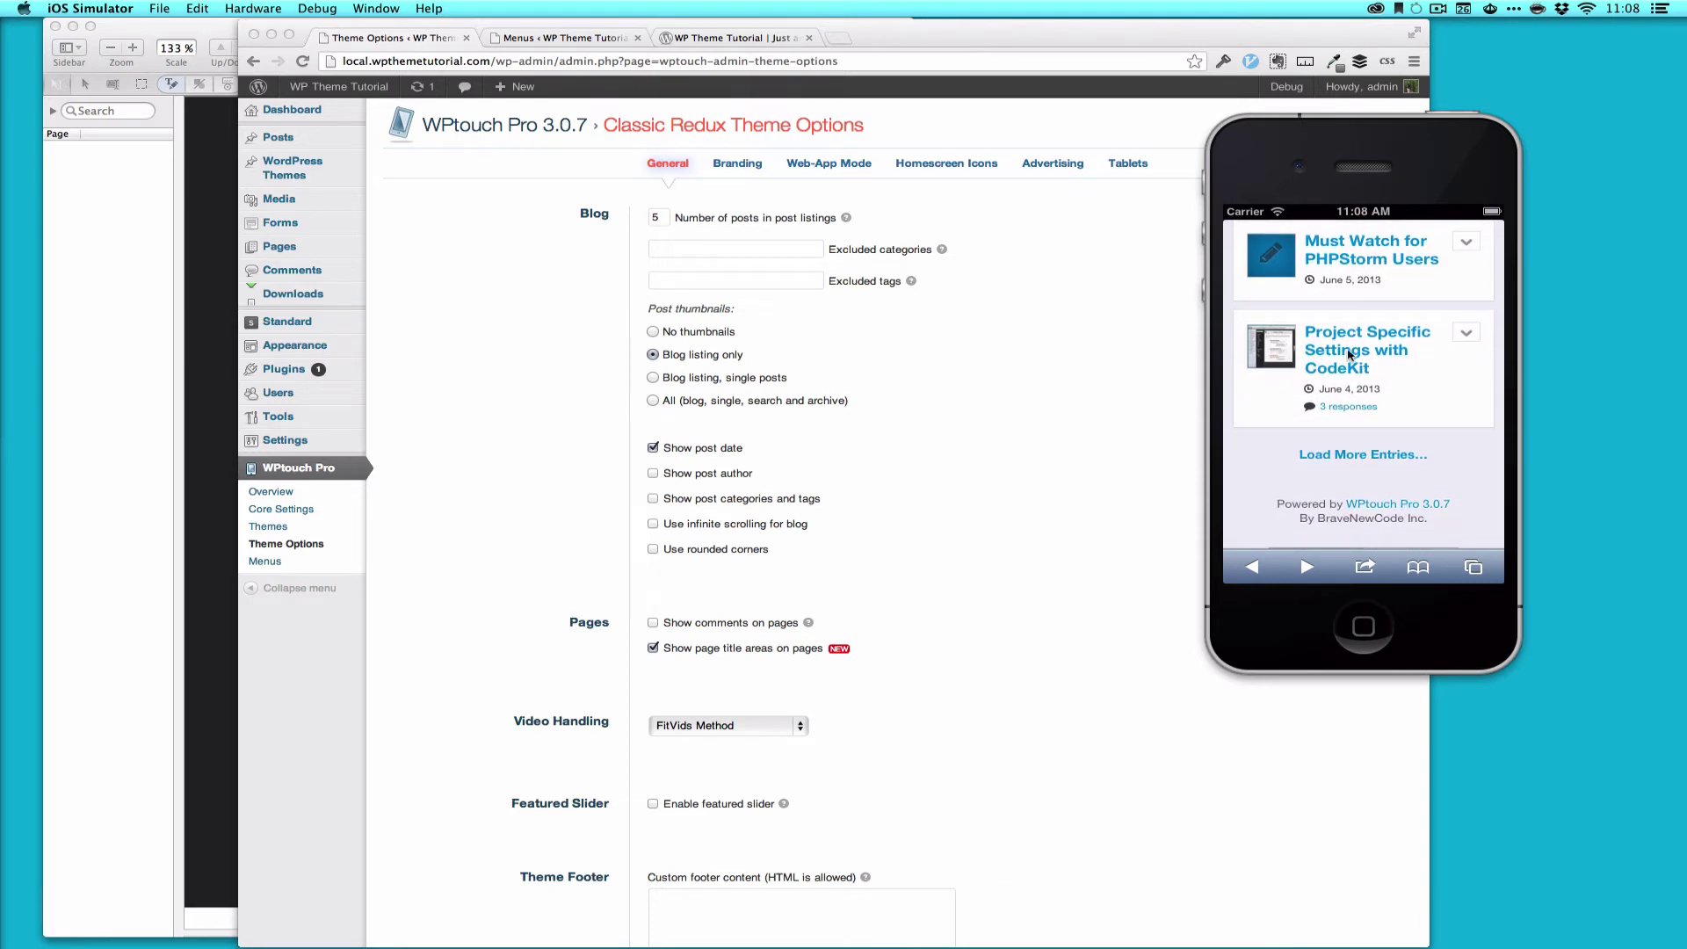
{"action": "left_click", "coordinate": [1070, 447]}
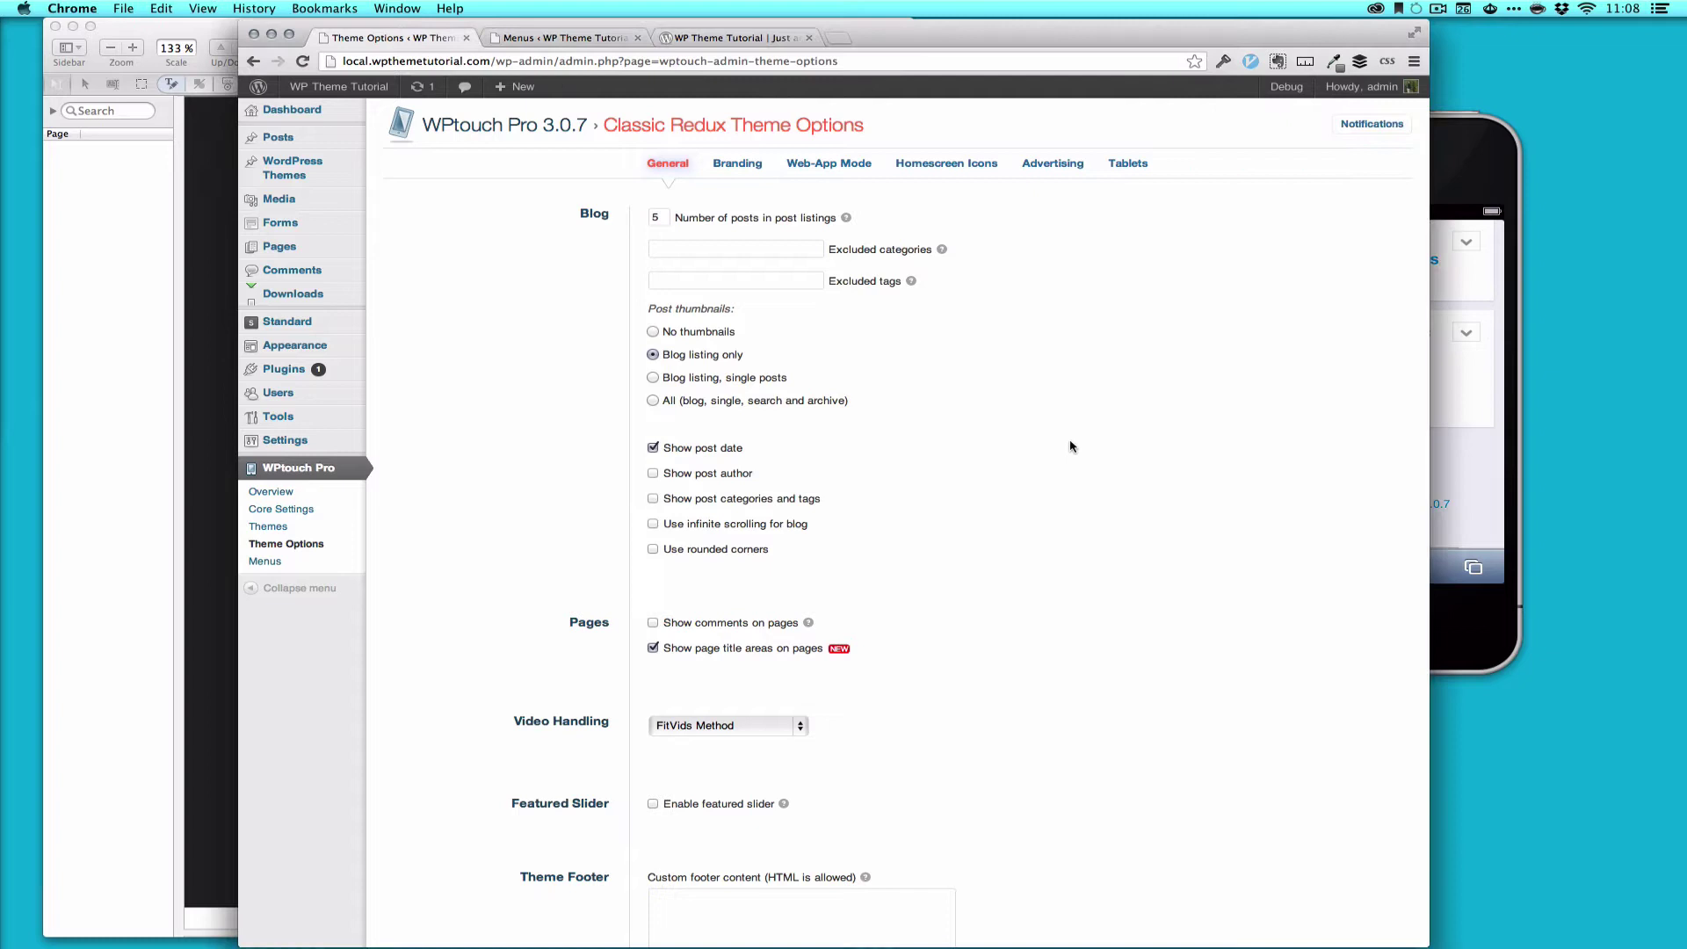
{"action": "left_click", "coordinate": [1479, 165]}
{"action": "left_click", "coordinate": [1435, 212]}
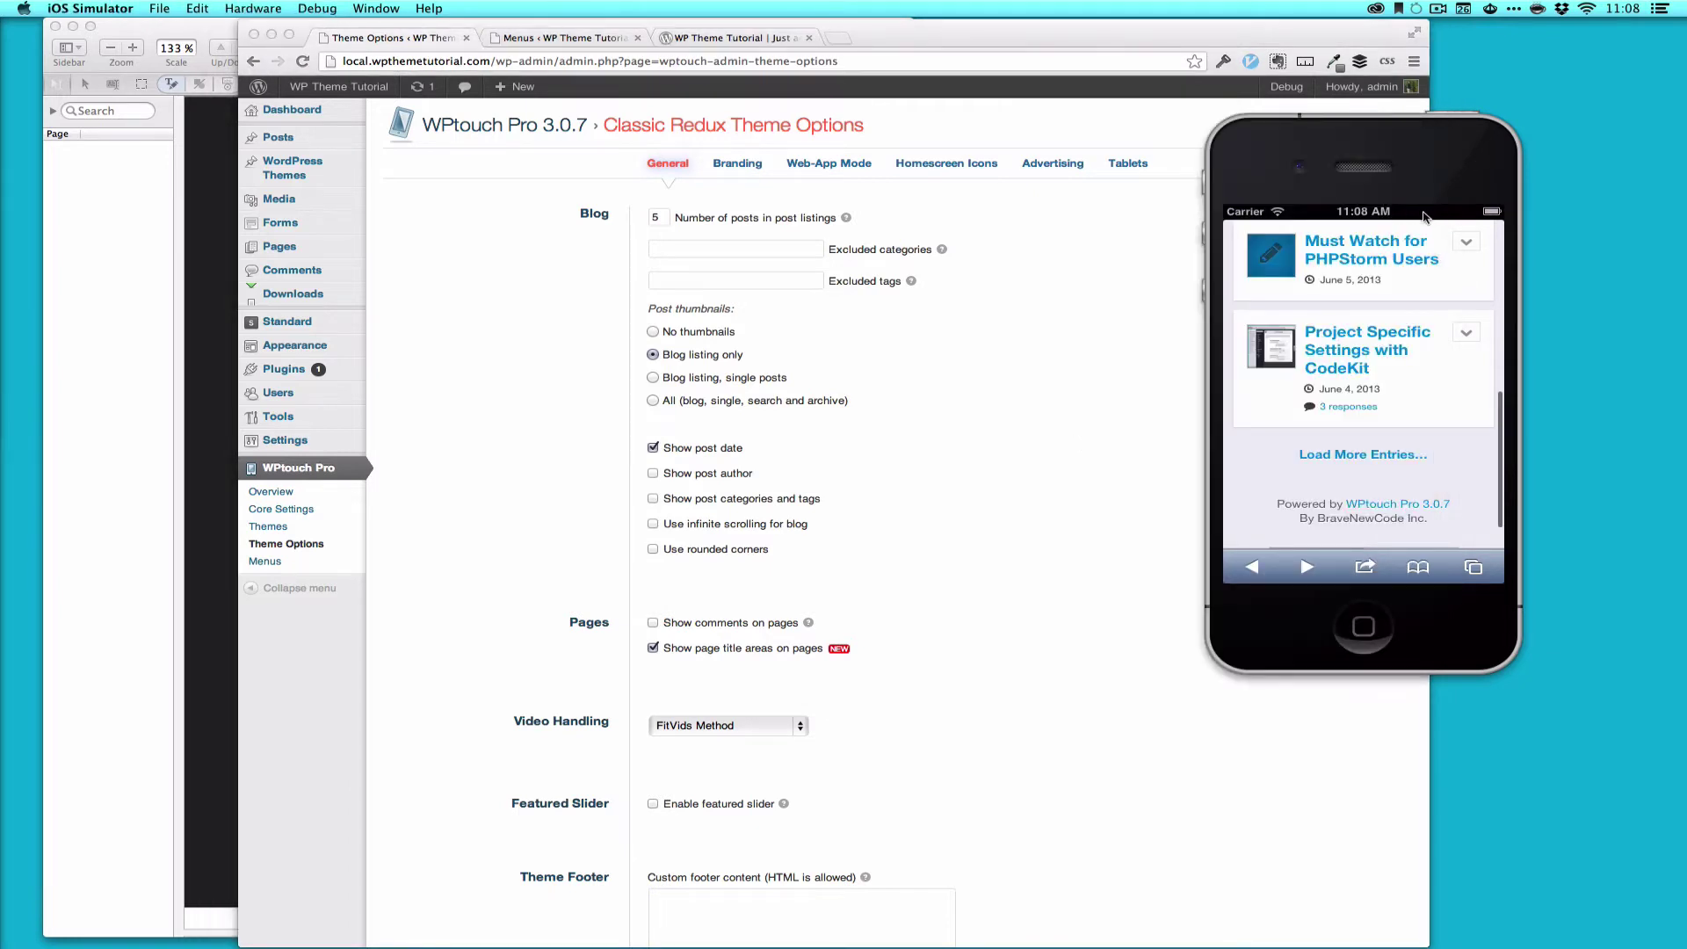
Step: Open the mobile menu and expand then collapse both Checkout submenus and Plugins
{"action": "left_click", "coordinate": [1484, 293]}
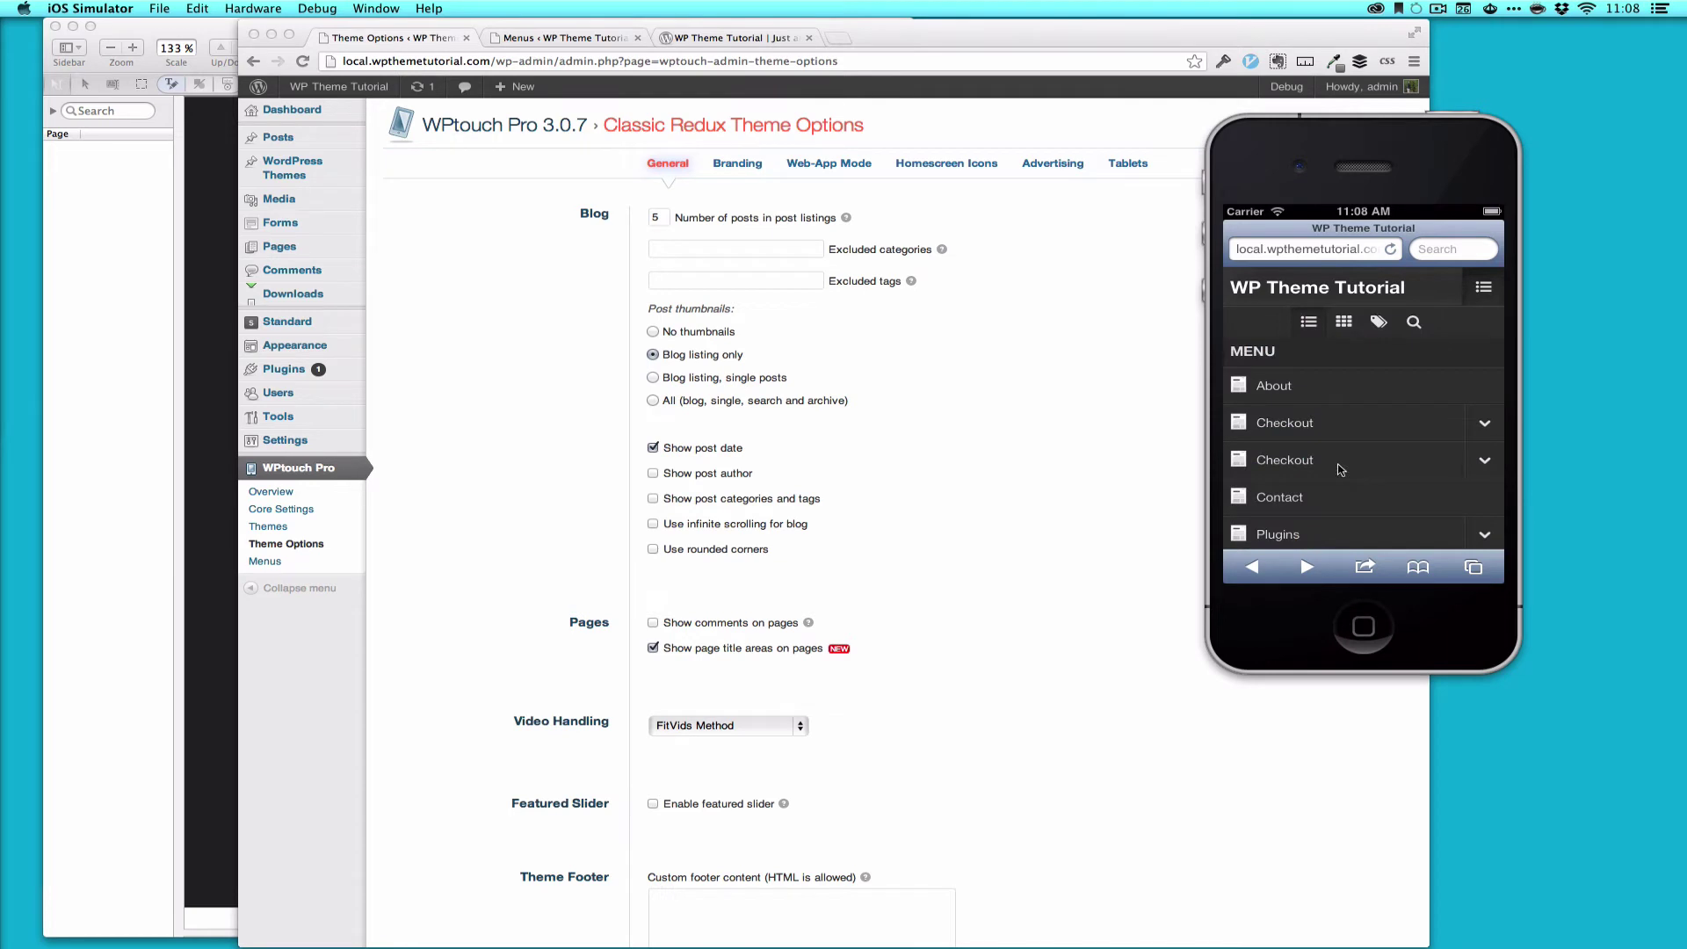
{"action": "left_click_drag", "start_coordinate": [1379, 483], "coordinate": [1371, 433]}
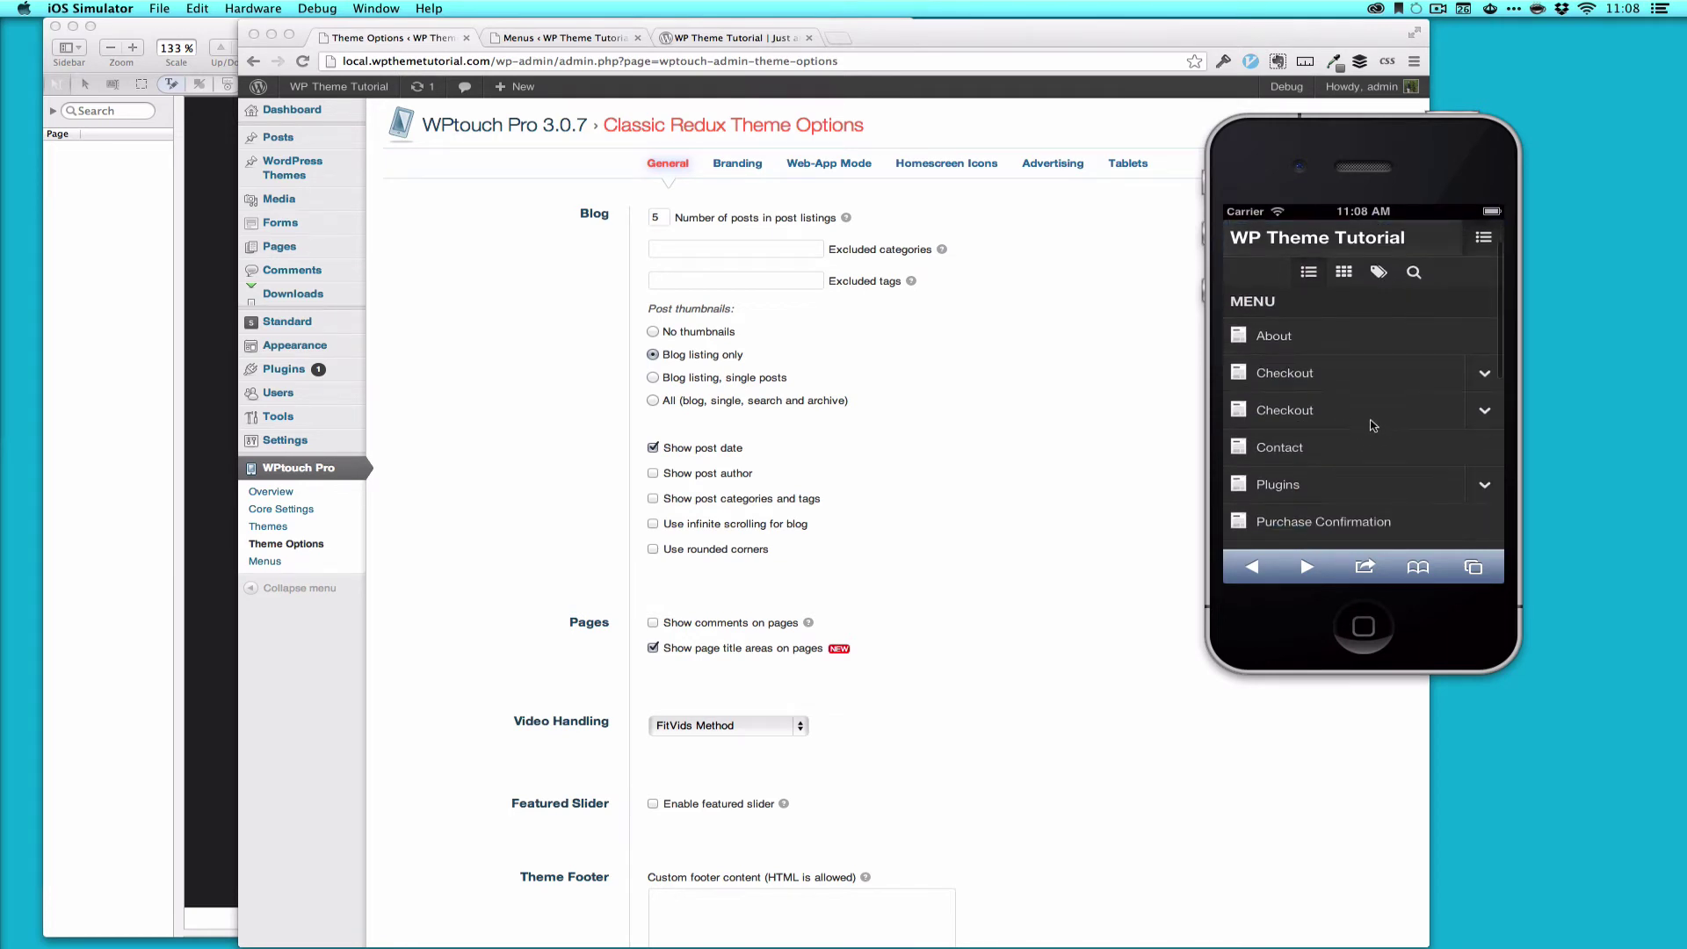
{"action": "left_click", "coordinate": [1478, 410]}
{"action": "left_click", "coordinate": [1481, 410]}
{"action": "left_click", "coordinate": [1483, 376]}
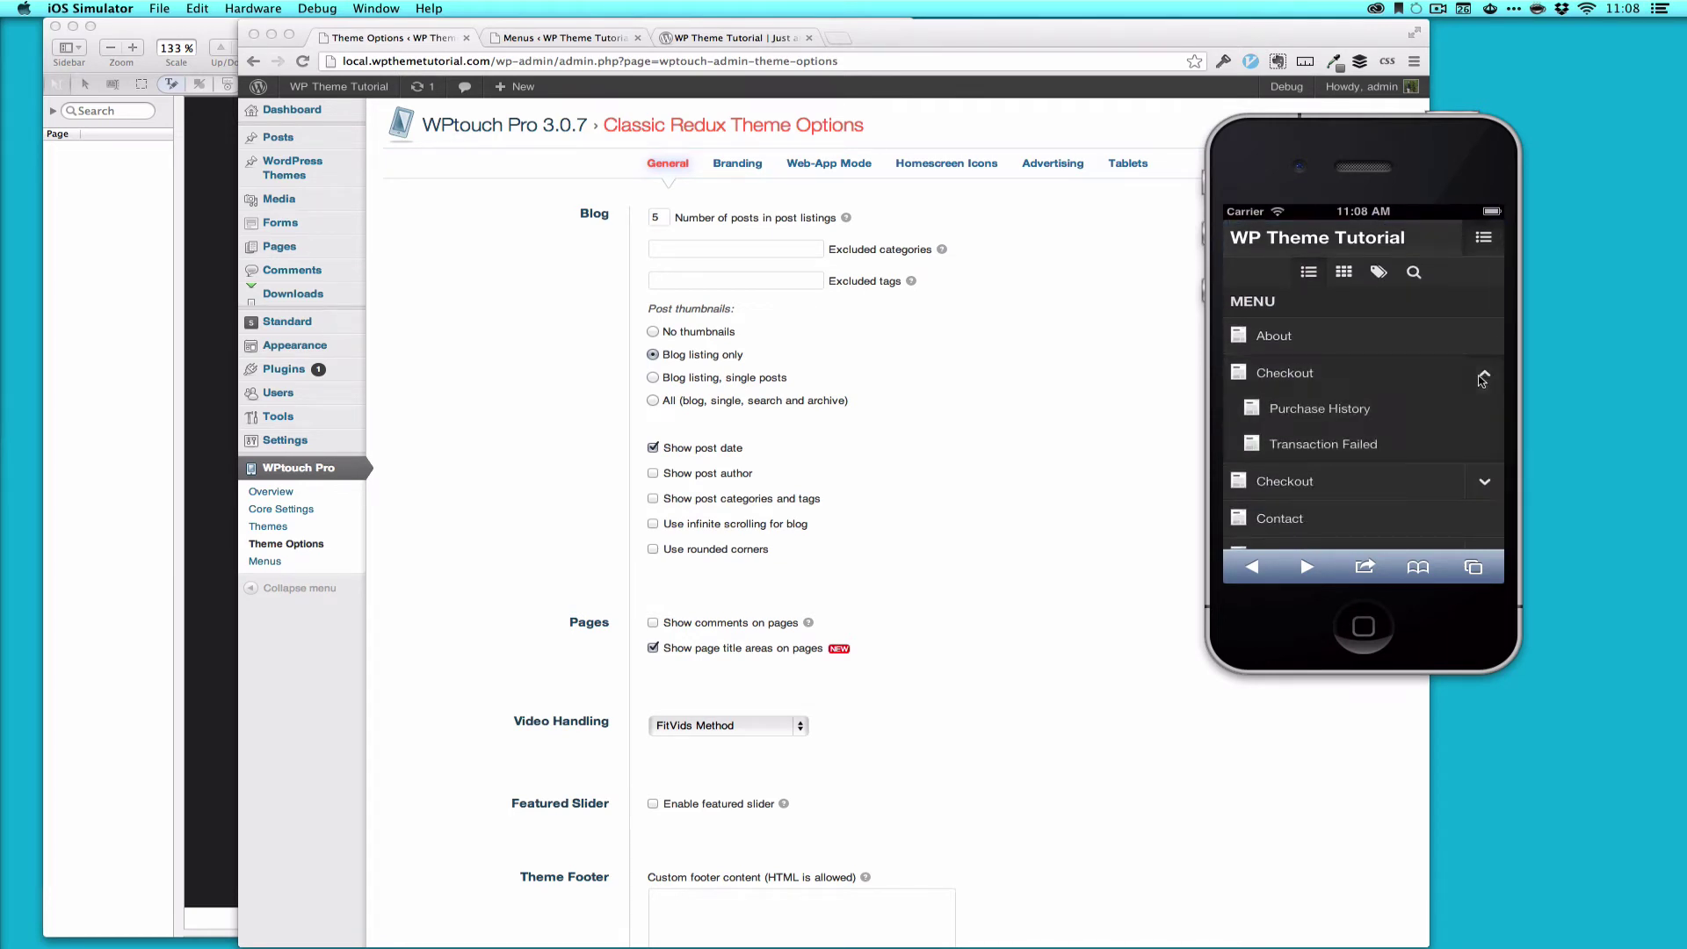
{"action": "left_click", "coordinate": [1483, 376]}
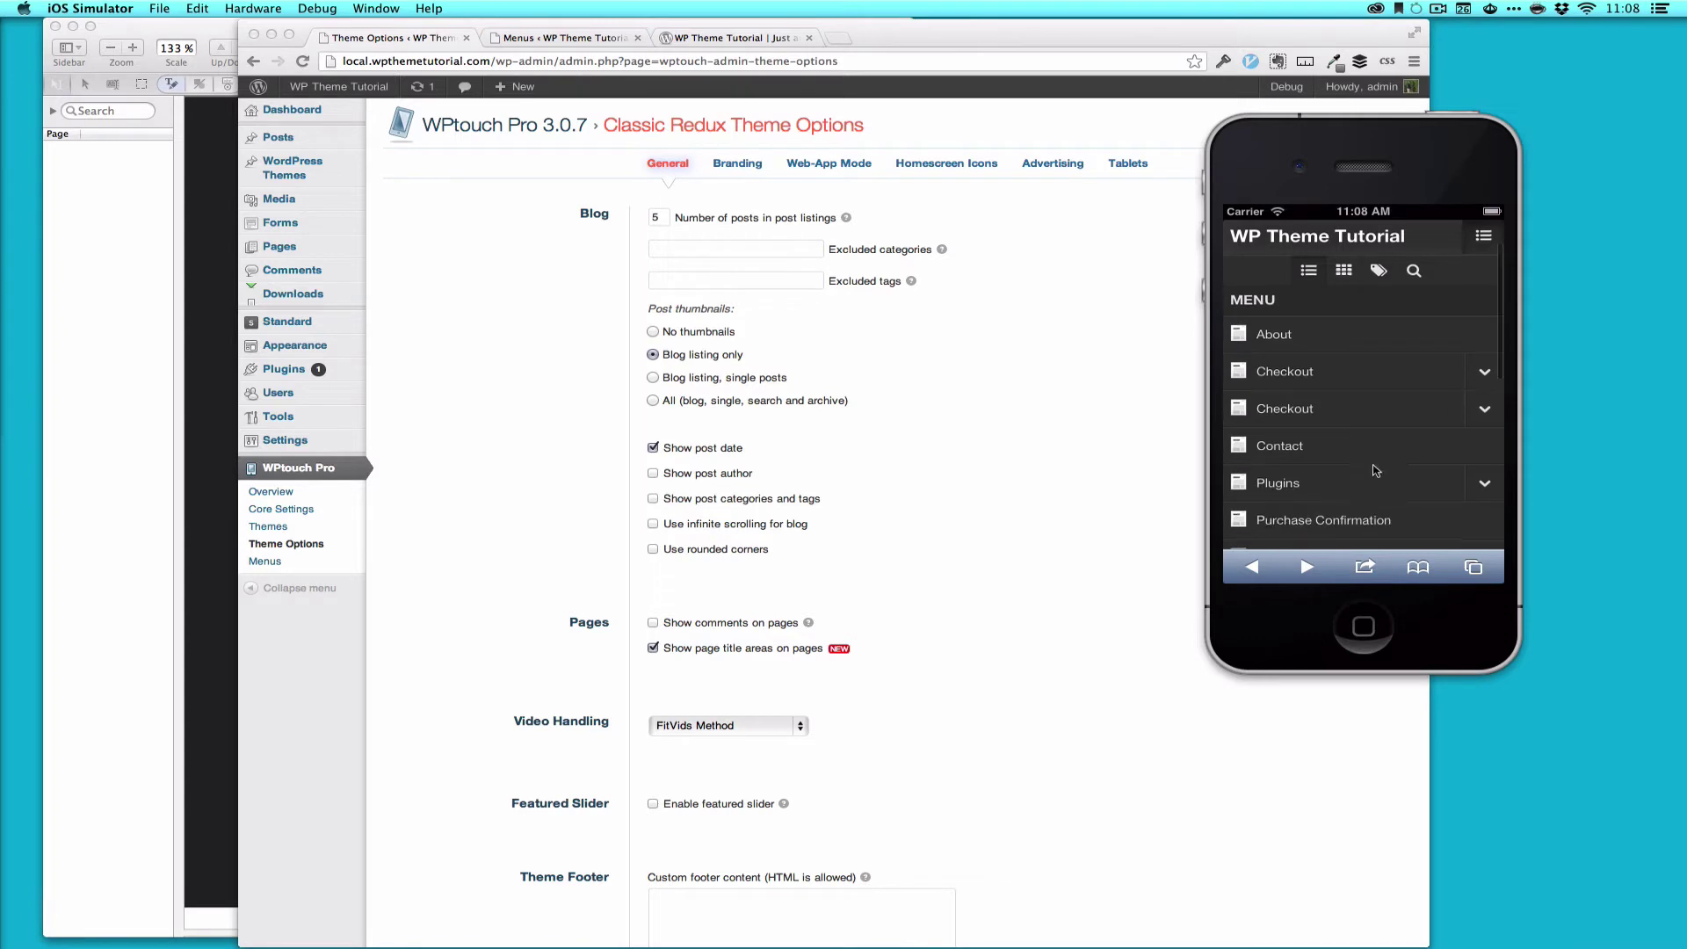
{"action": "left_click_drag", "start_coordinate": [1380, 479], "coordinate": [1383, 372]}
{"action": "left_click", "coordinate": [1485, 376]}
{"action": "left_click", "coordinate": [1486, 381]}
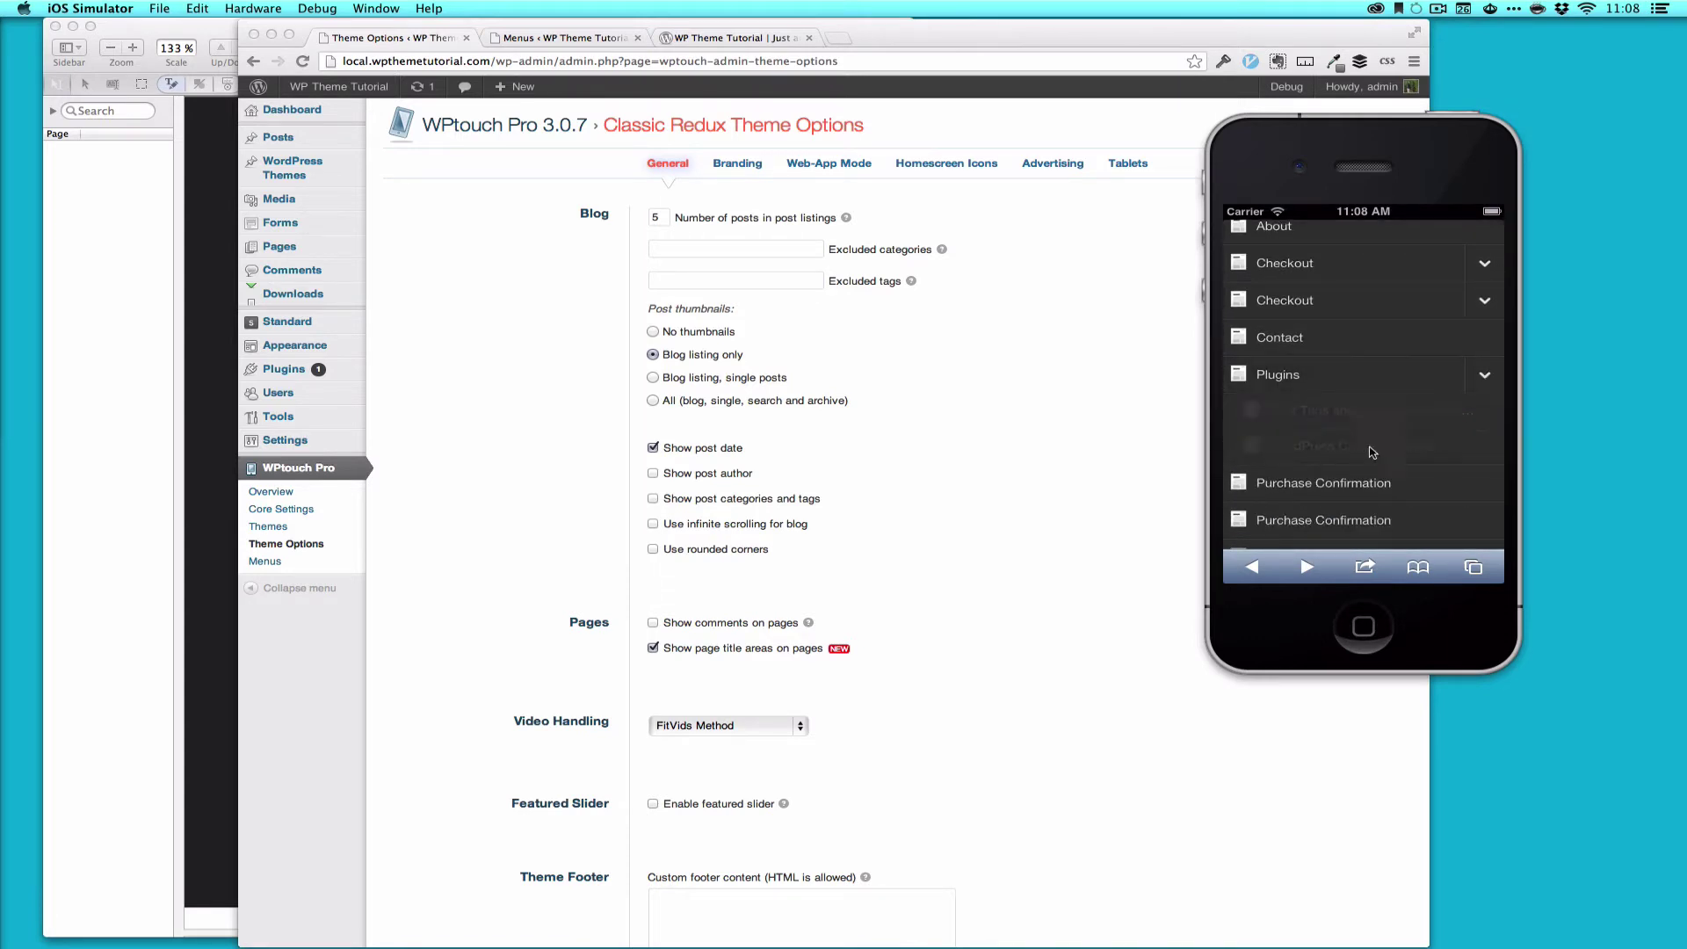
{"action": "left_click", "coordinate": [998, 404]}
Step: On the Menus page, inspect the Main Menu's Forum and Login item settings
{"action": "left_click", "coordinate": [588, 38]}
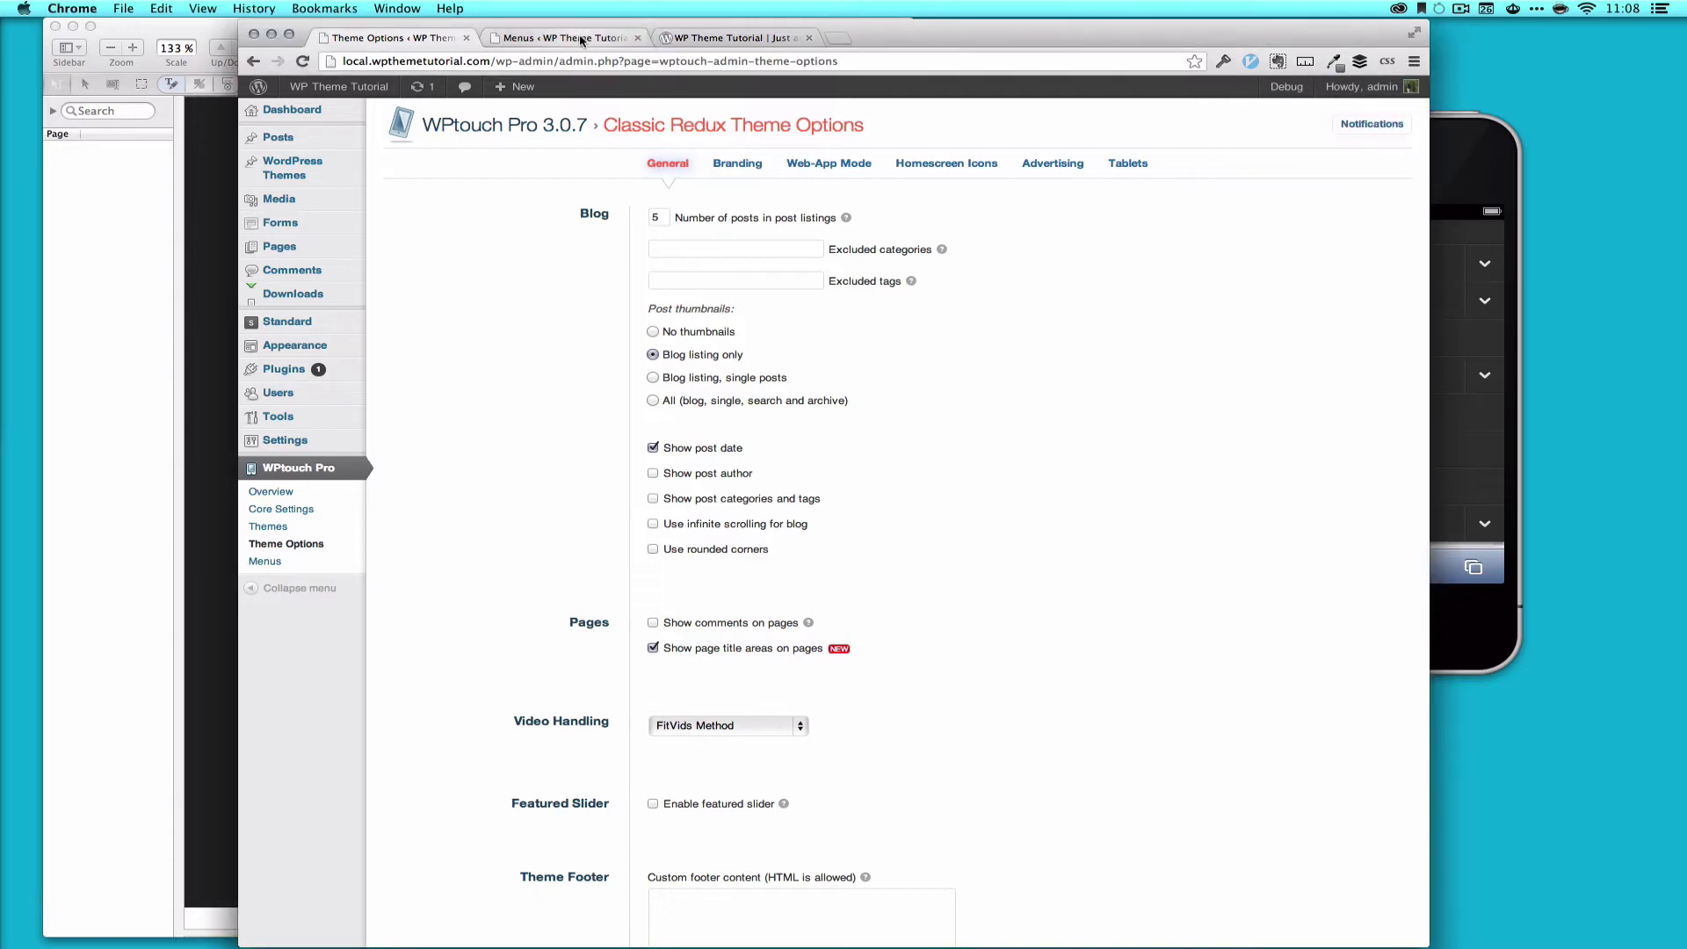
{"action": "key", "text": "ctrl+Up"}
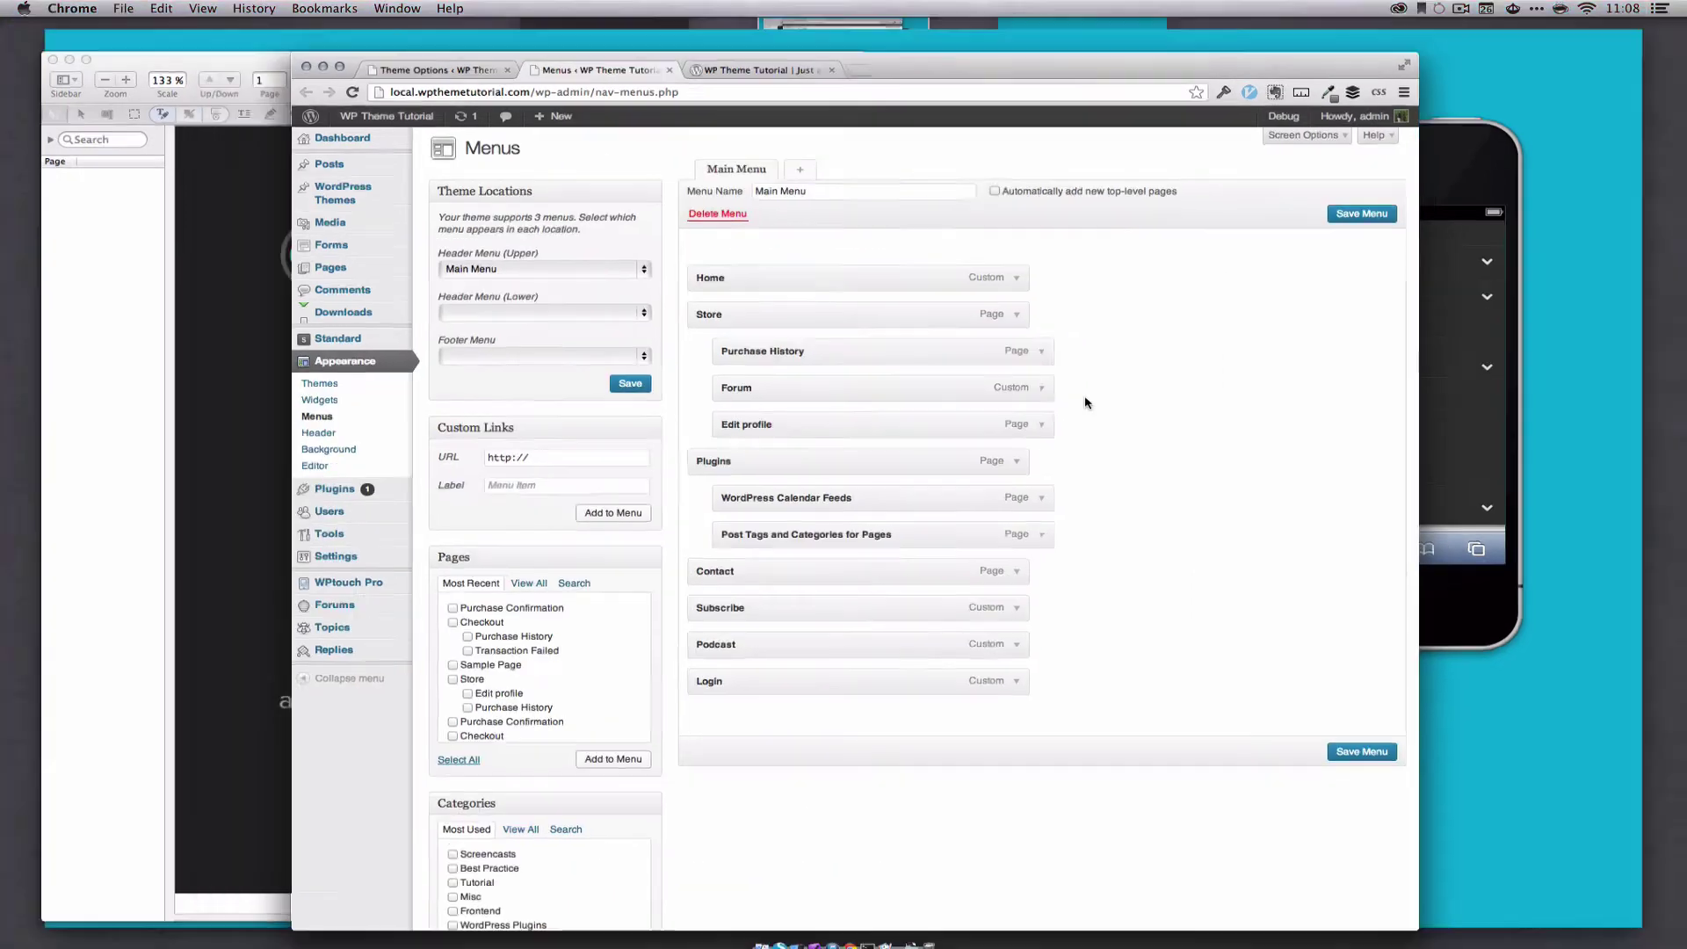
{"action": "left_click", "coordinate": [987, 527]}
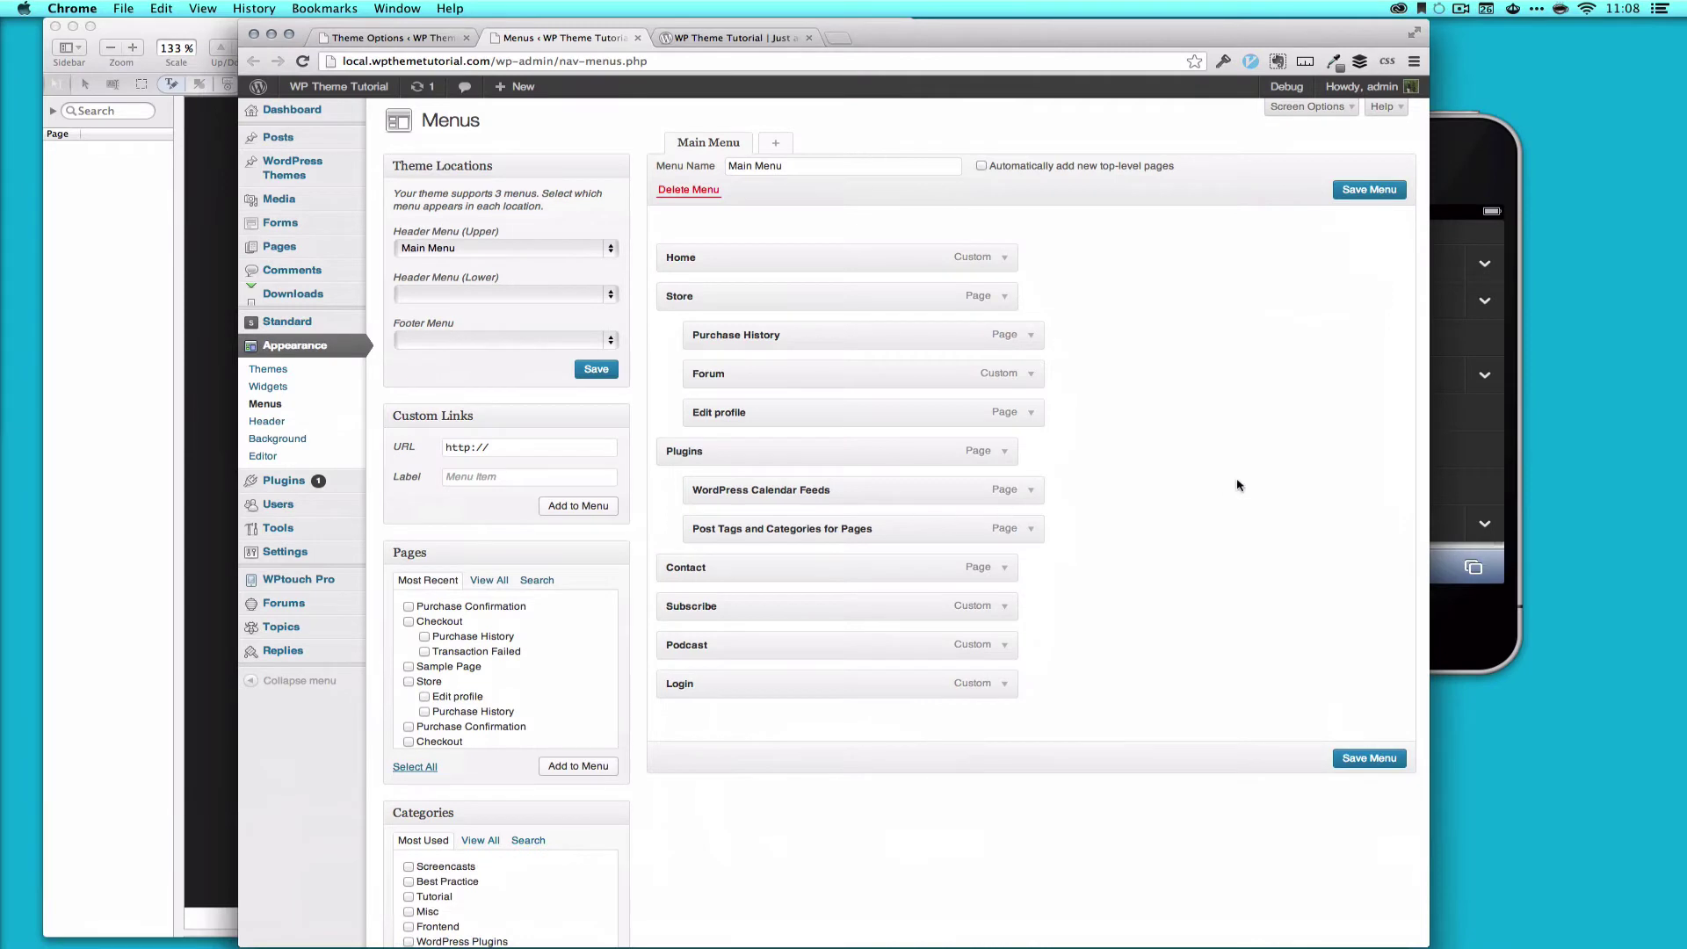
{"action": "left_click", "coordinate": [1032, 375]}
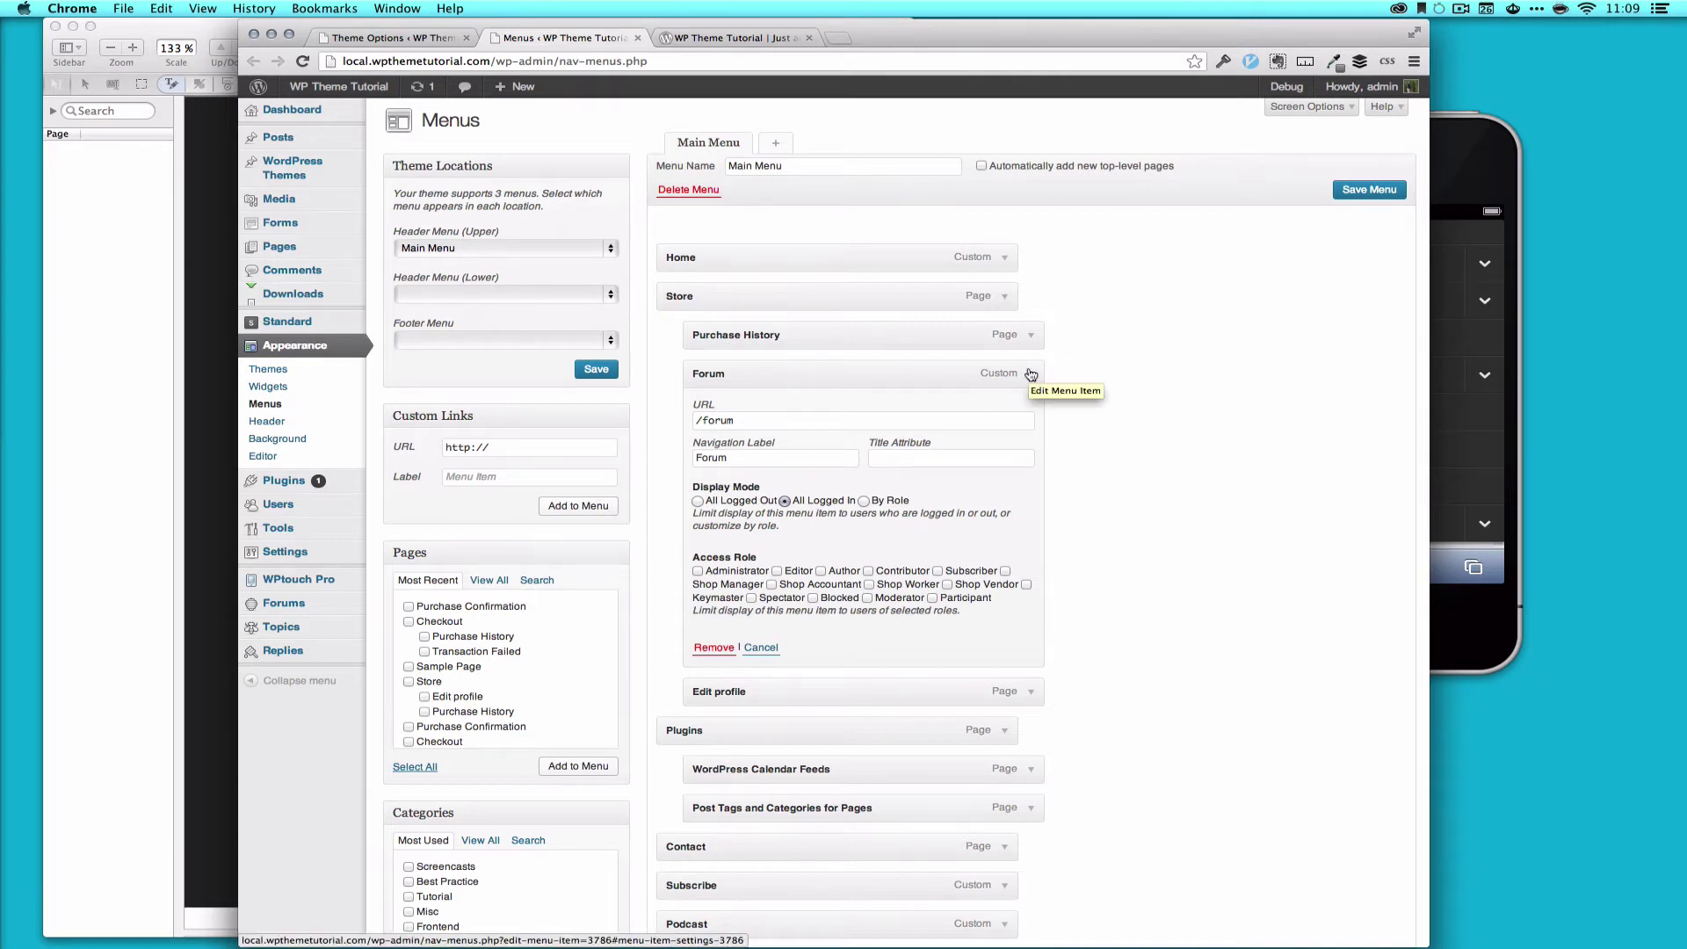
{"action": "left_click", "coordinate": [1031, 373]}
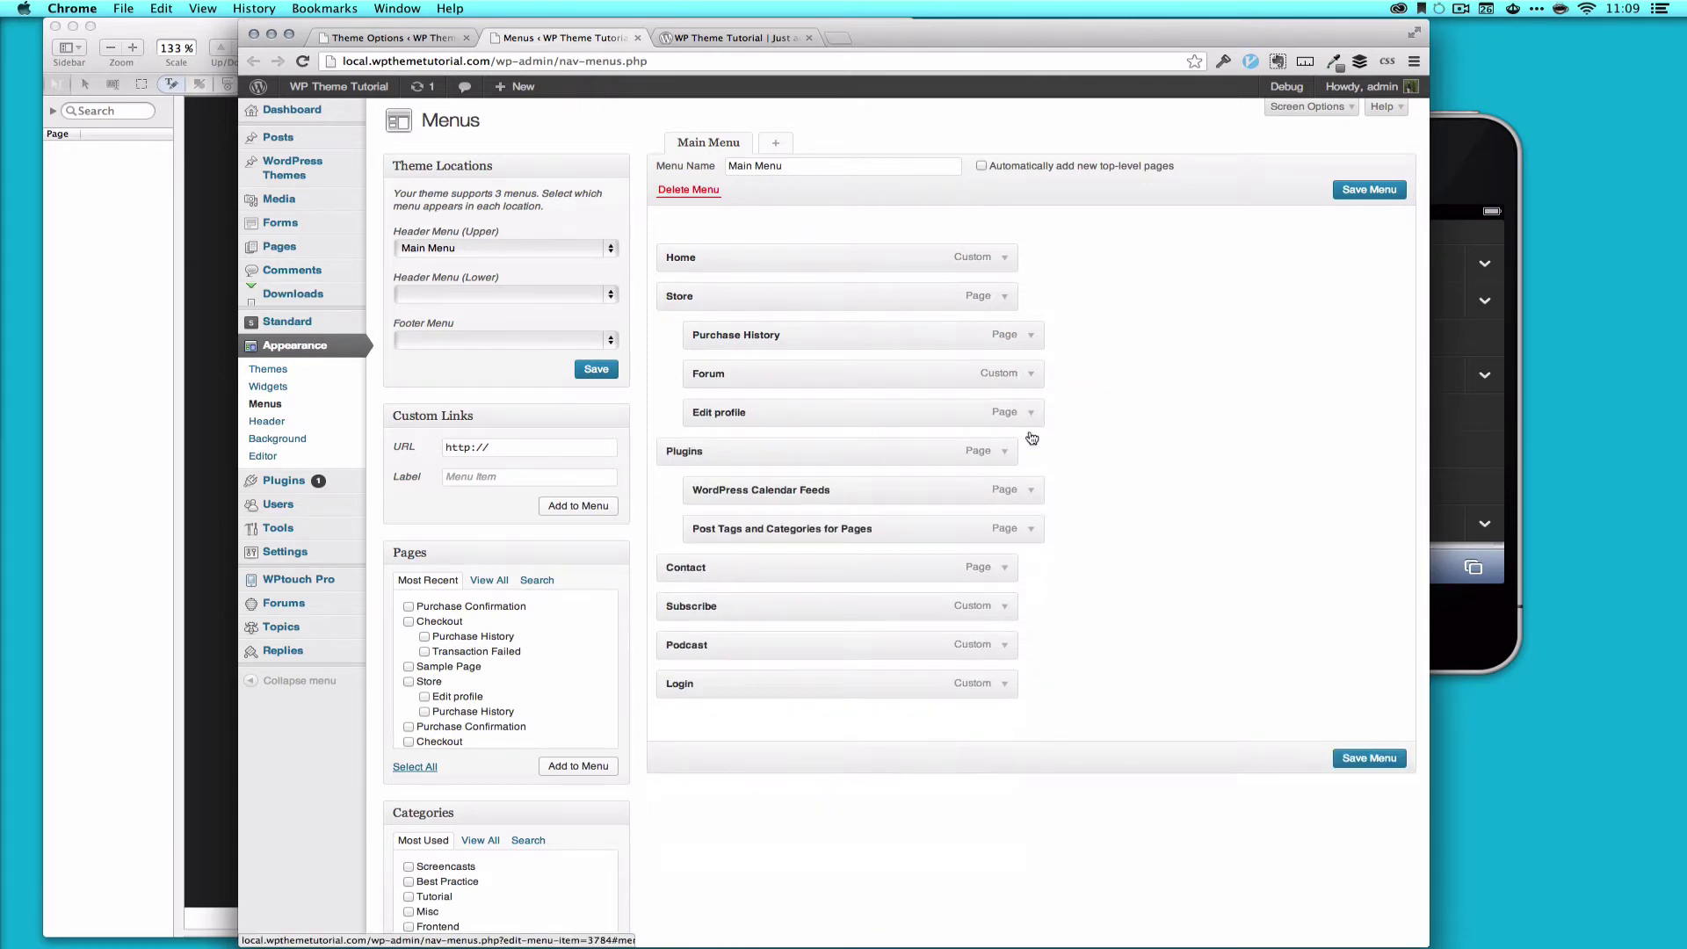
{"action": "left_click", "coordinate": [1004, 688]}
{"action": "scroll", "coordinate": [706, 745], "scroll_direction": "down", "scroll_amount": 2}
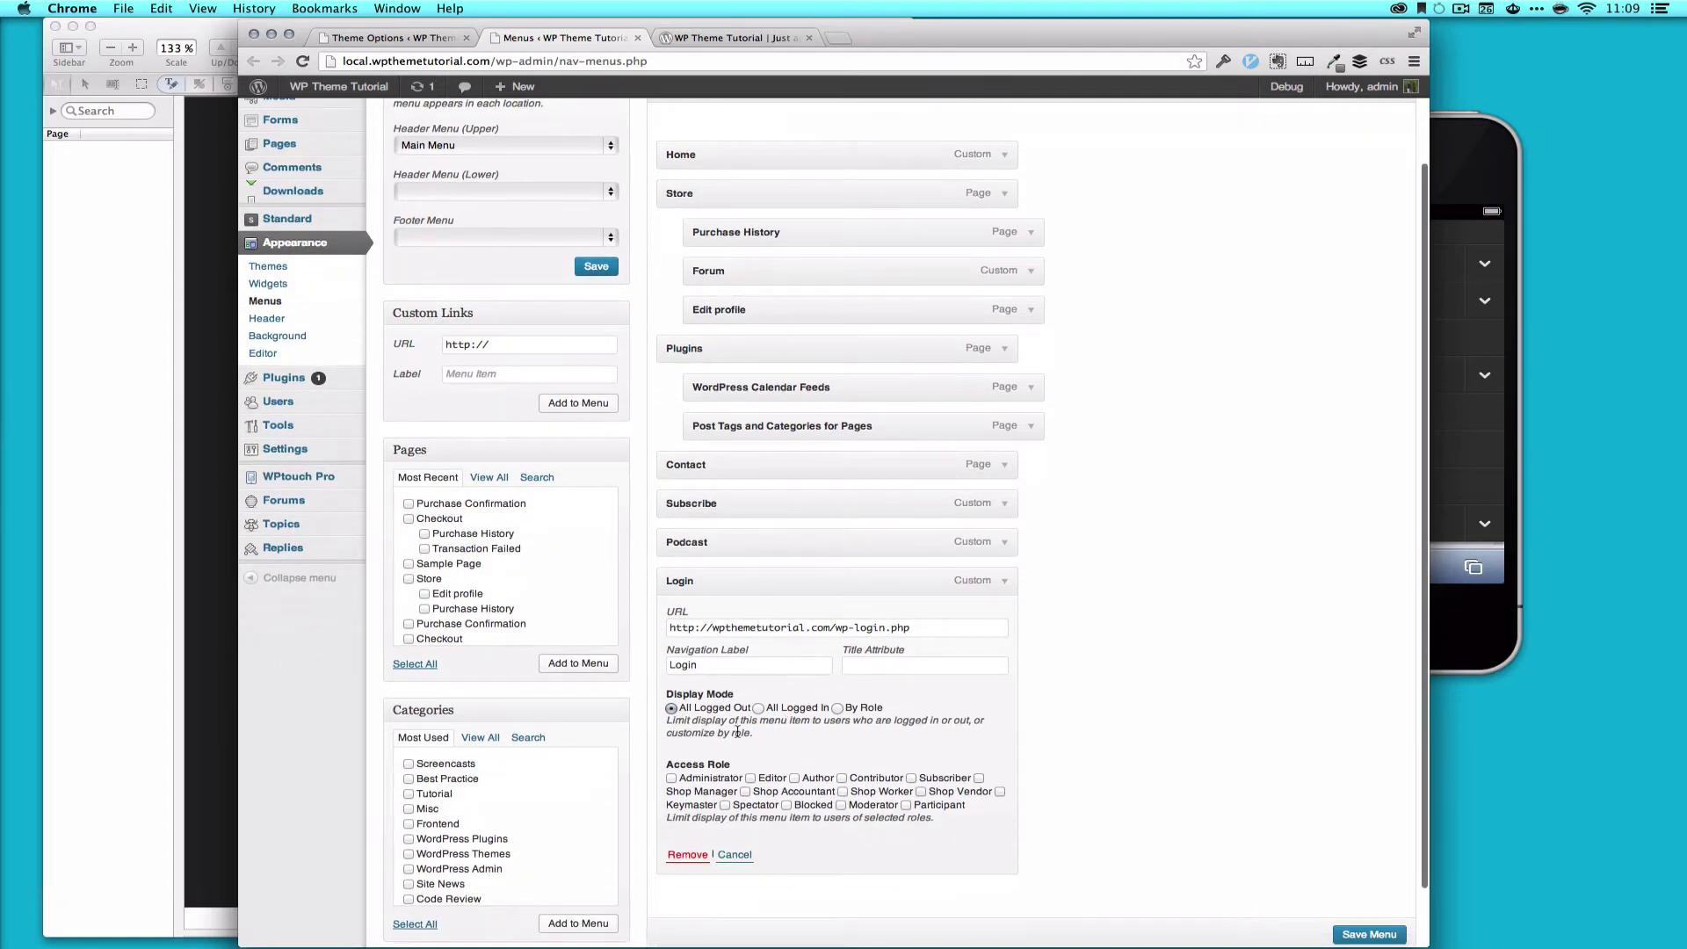
{"action": "left_click", "coordinate": [1004, 581]}
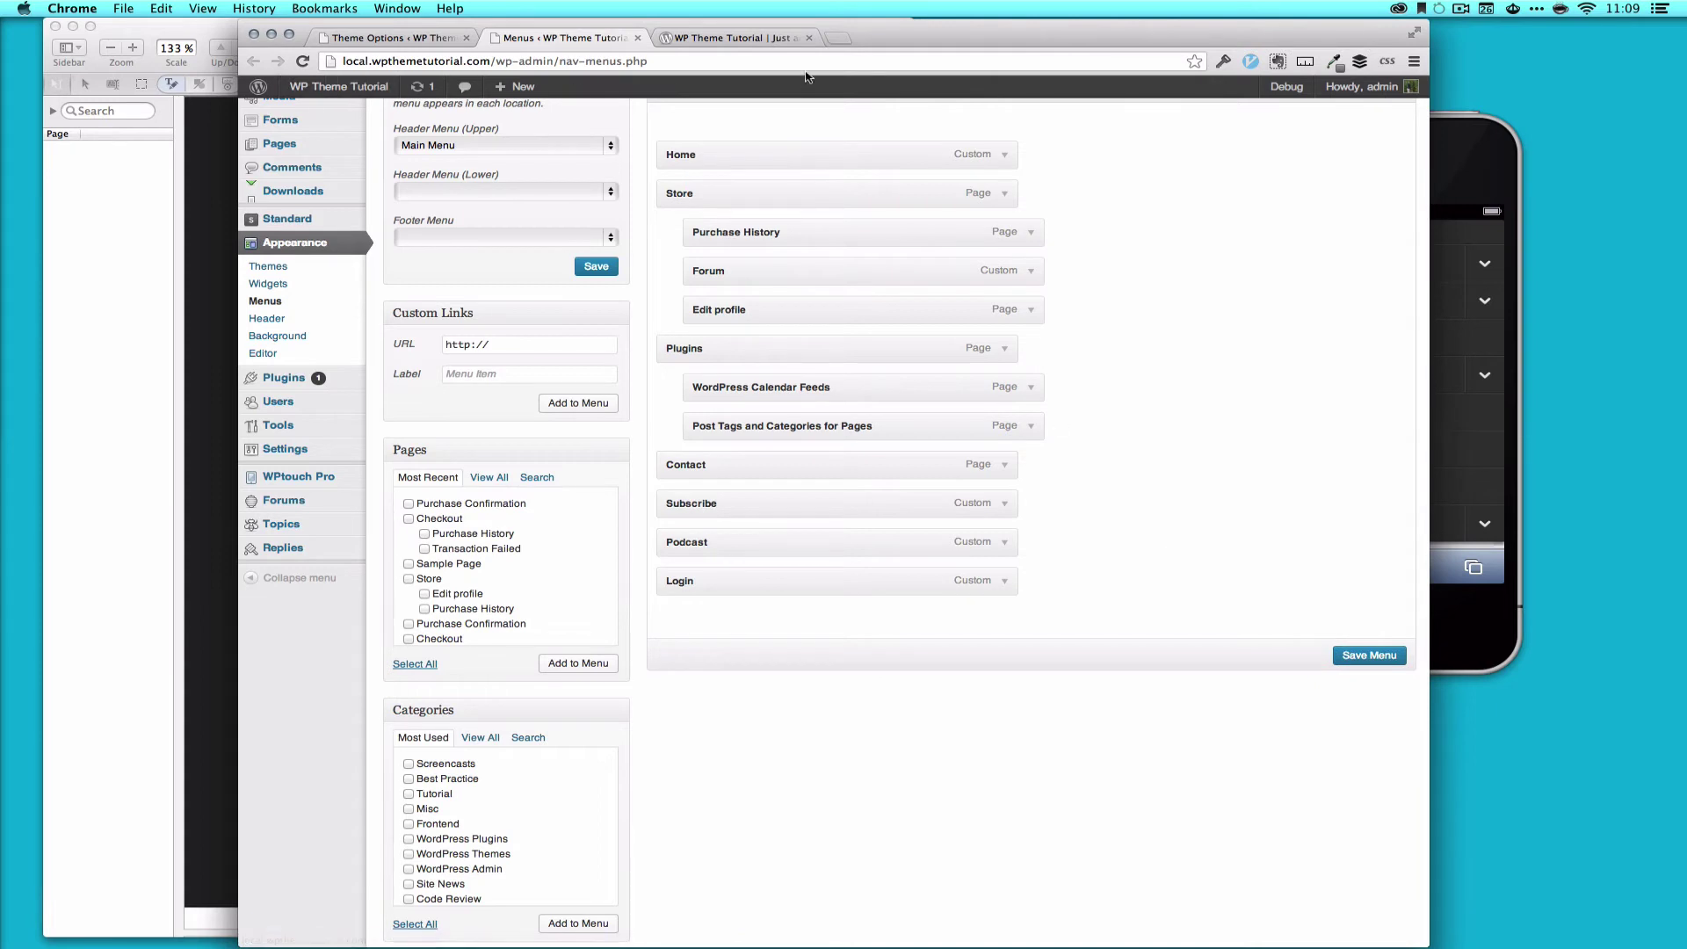
Step: Set WPtouch Pro's Header Menu to Main Menu and save the change
{"action": "left_click", "coordinate": [392, 37]}
{"action": "left_click", "coordinate": [260, 562]}
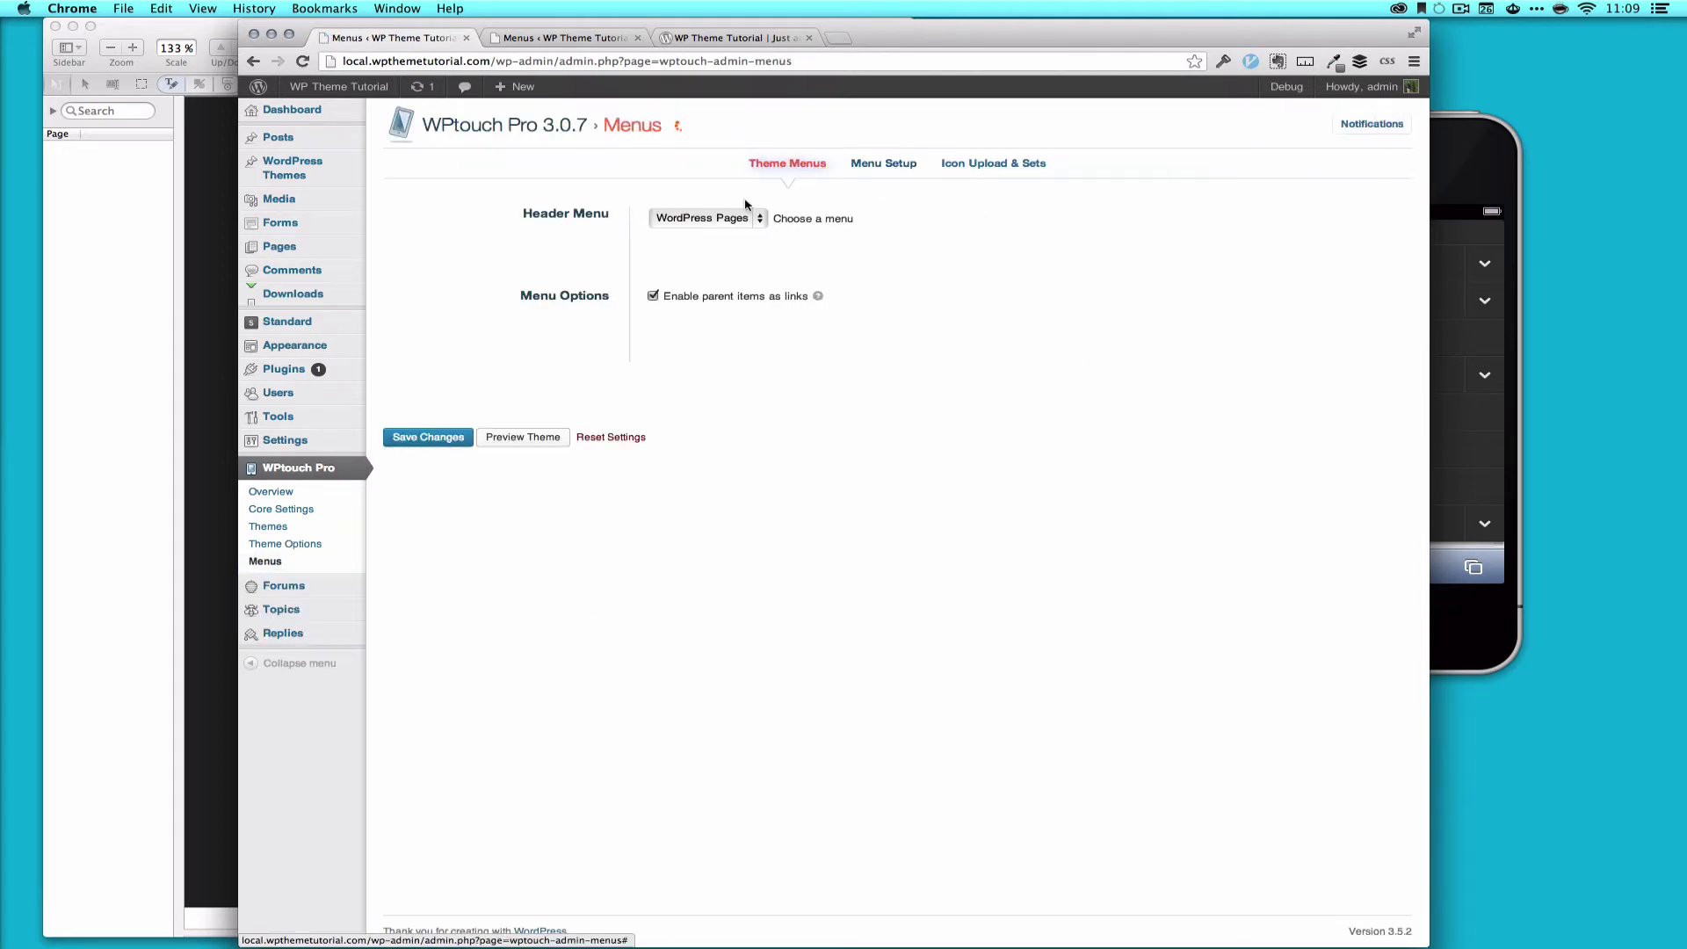
{"action": "left_click", "coordinate": [741, 219]}
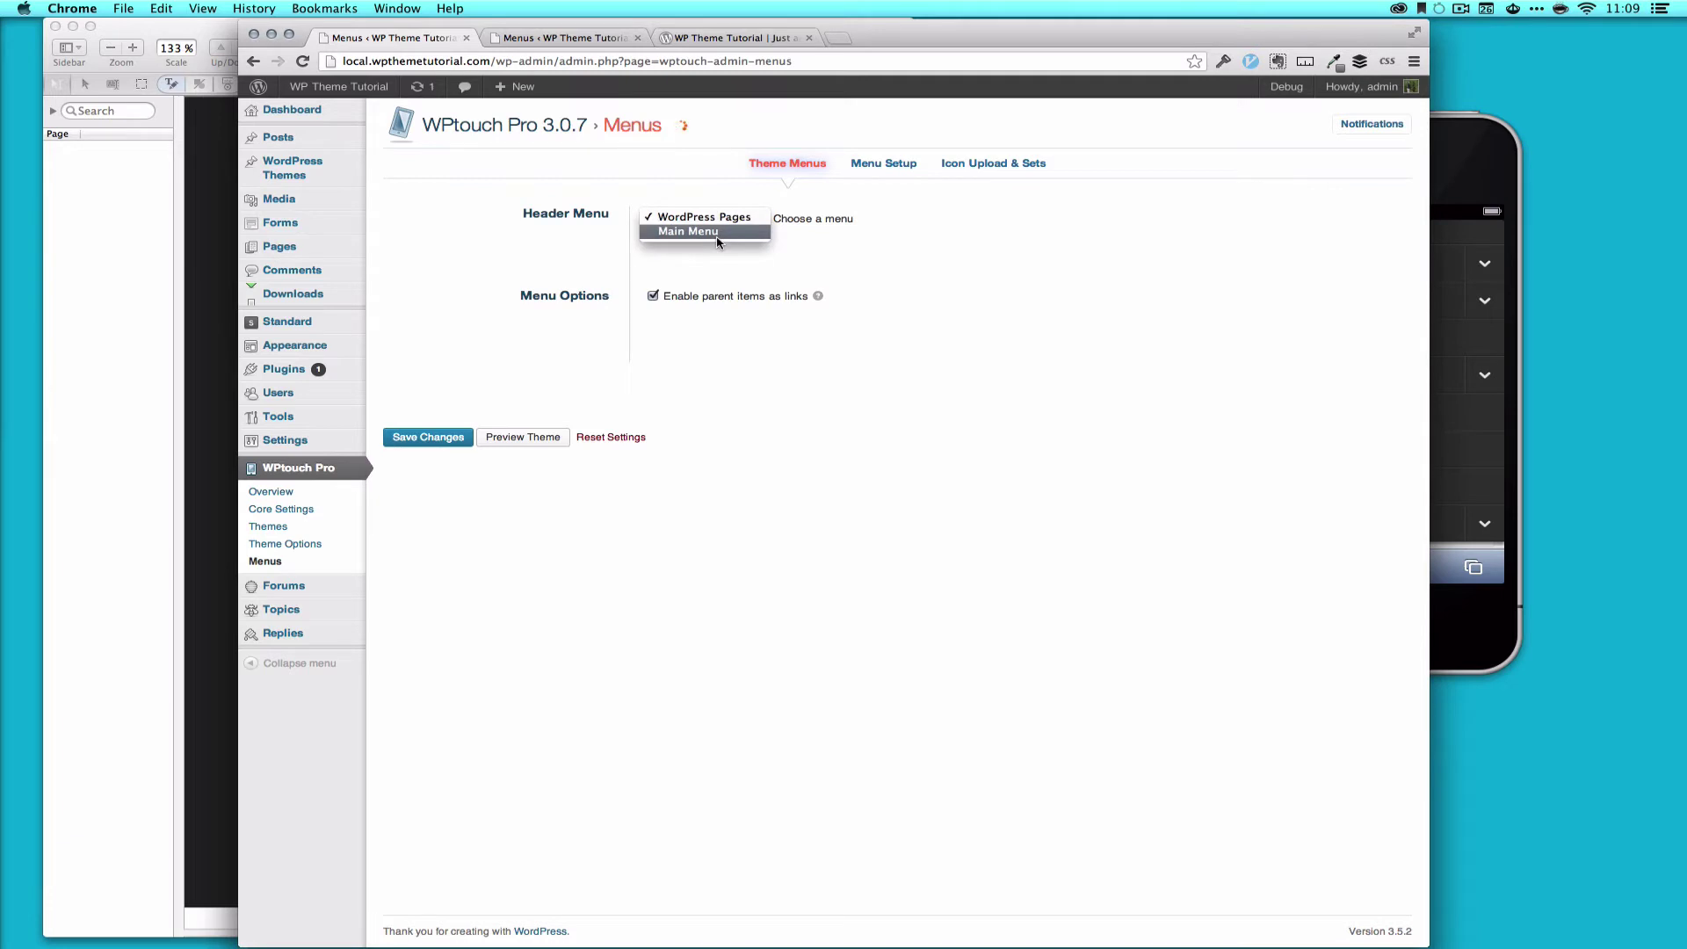
{"action": "left_click", "coordinate": [716, 233]}
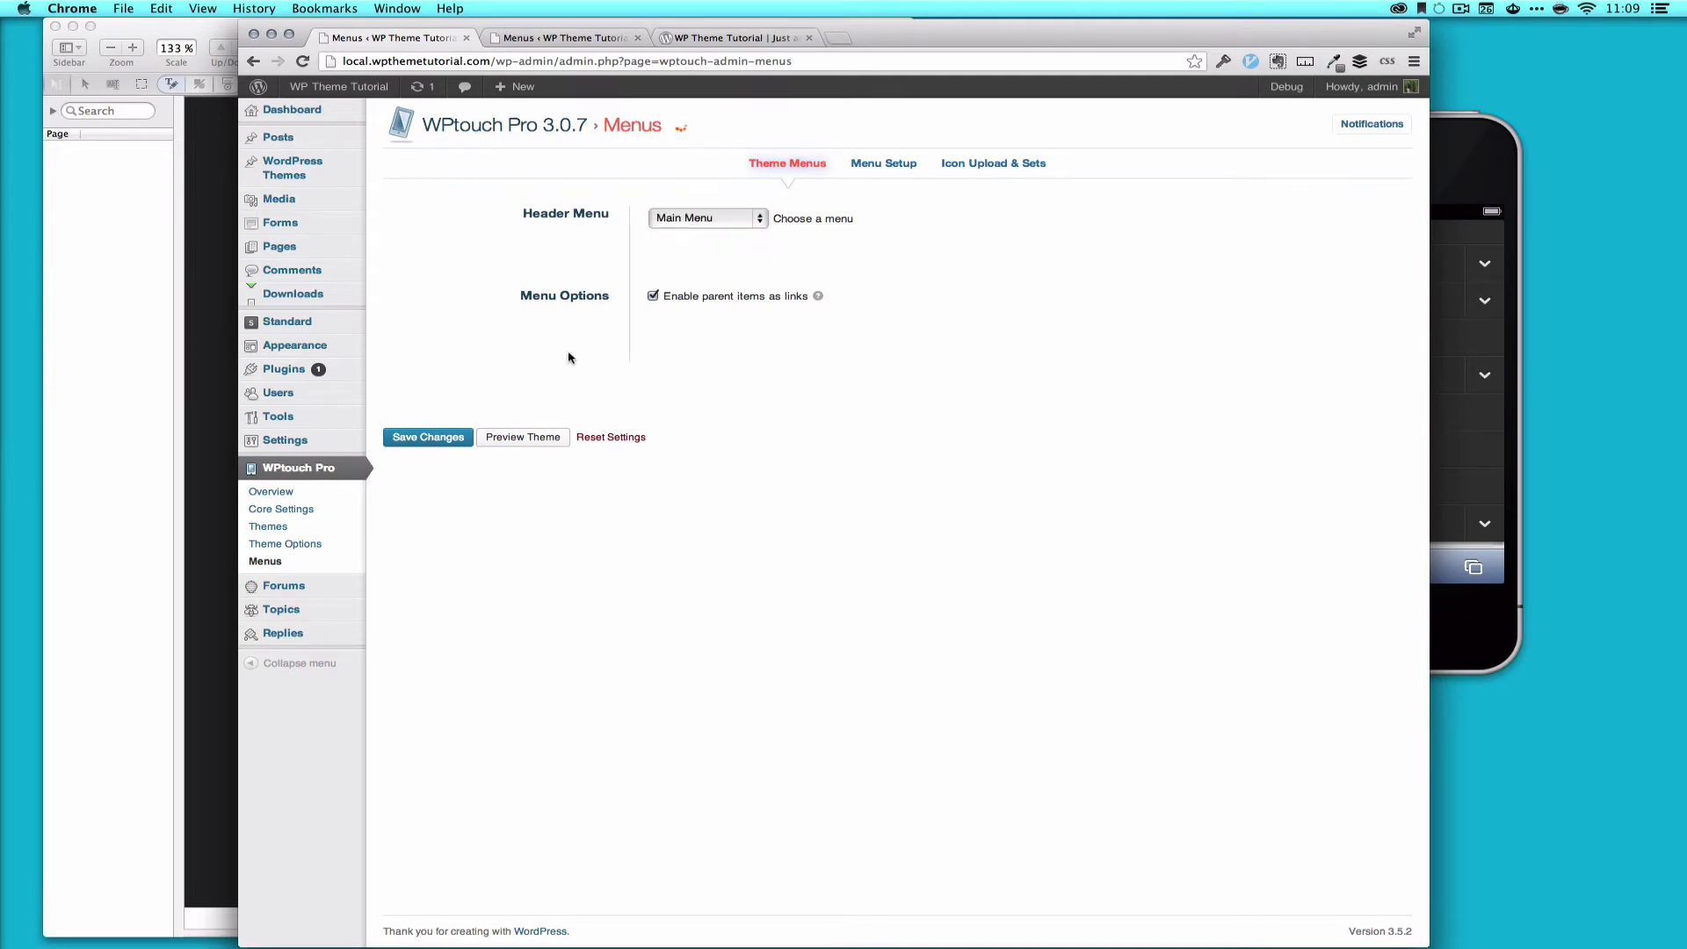
{"action": "left_click", "coordinate": [442, 441]}
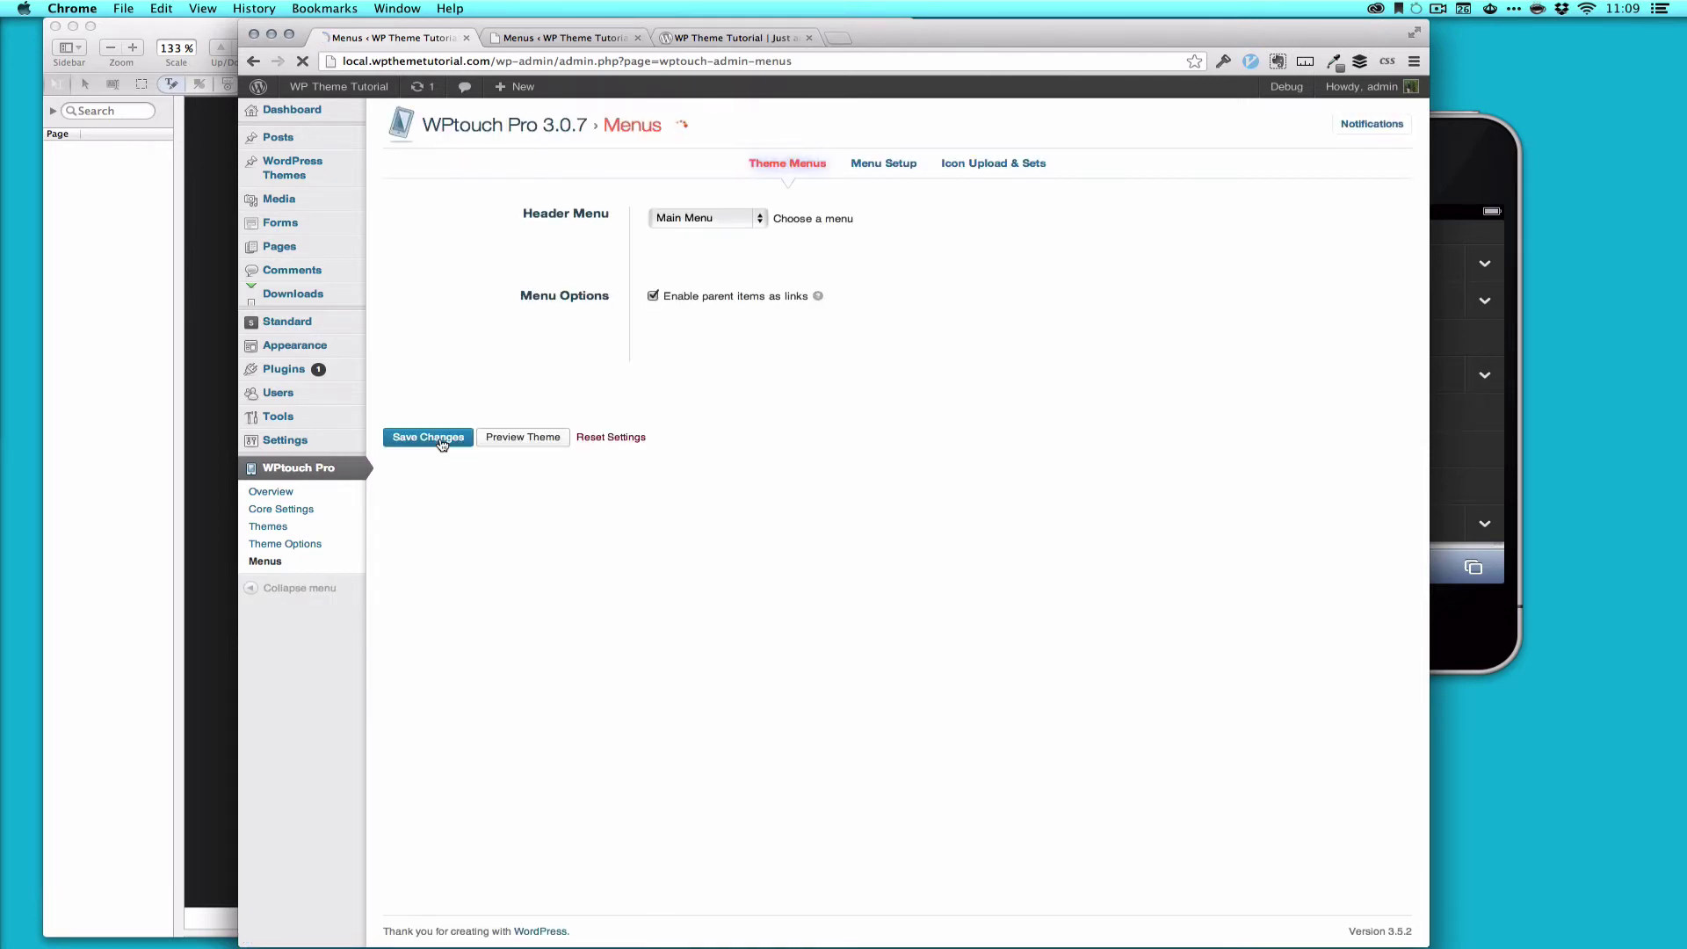
Step: Reload the site in the iPhone simulator's Safari
{"action": "left_click", "coordinate": [1482, 155]}
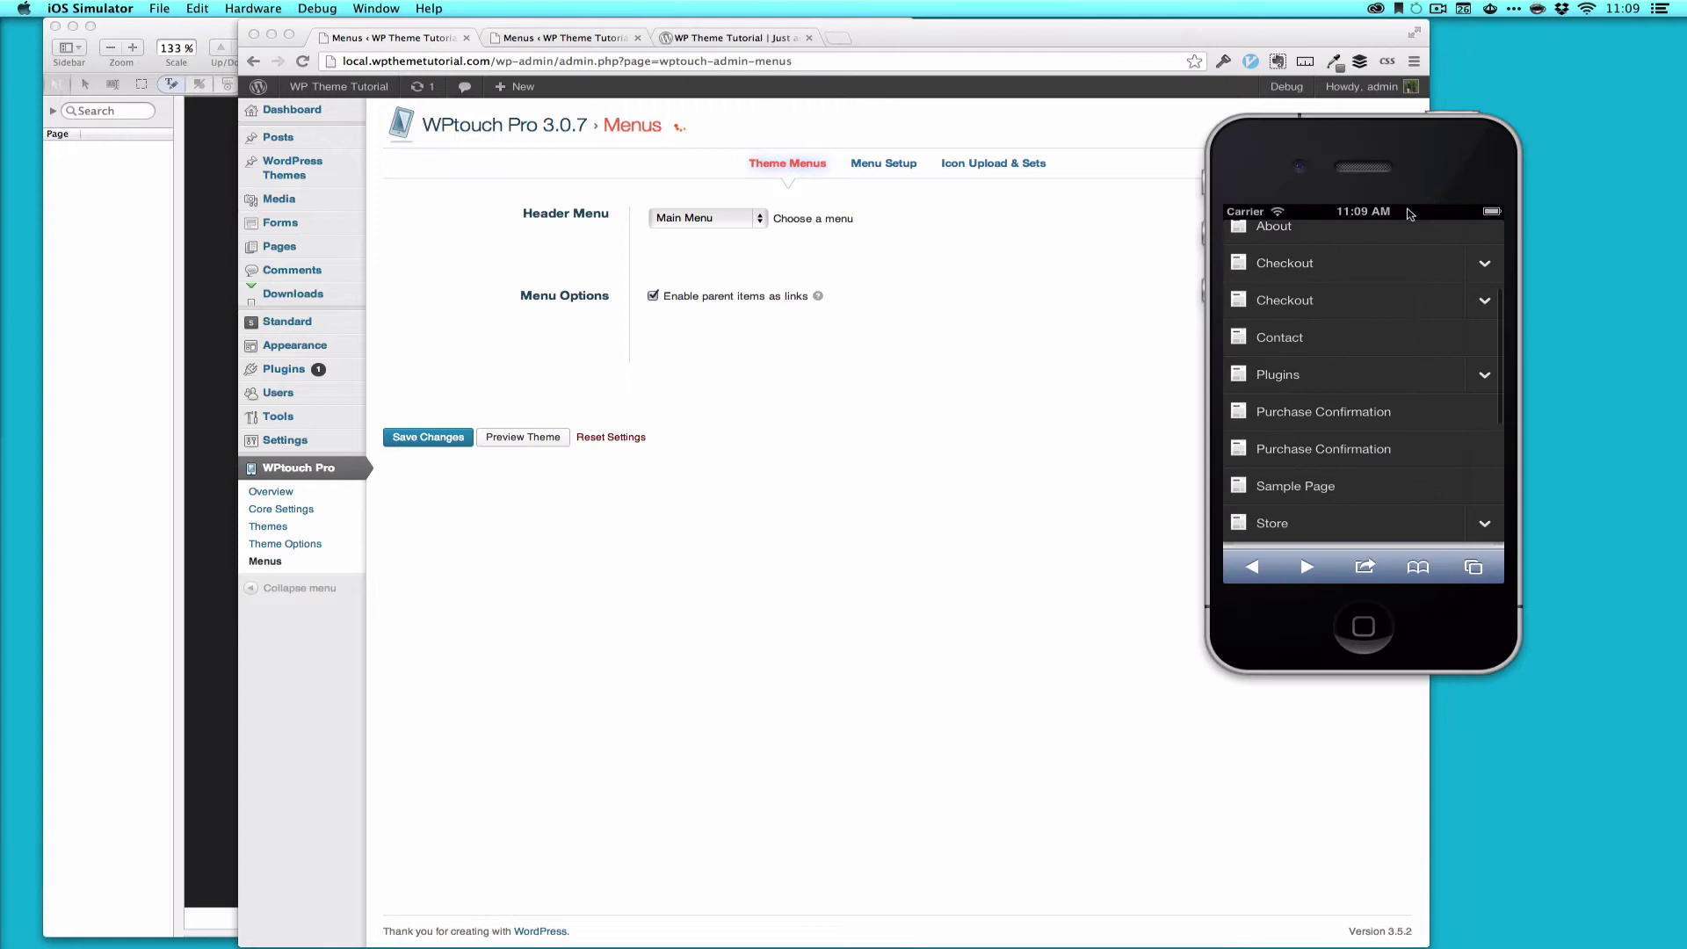
{"action": "left_click", "coordinate": [1411, 212]}
{"action": "left_click", "coordinate": [1392, 250]}
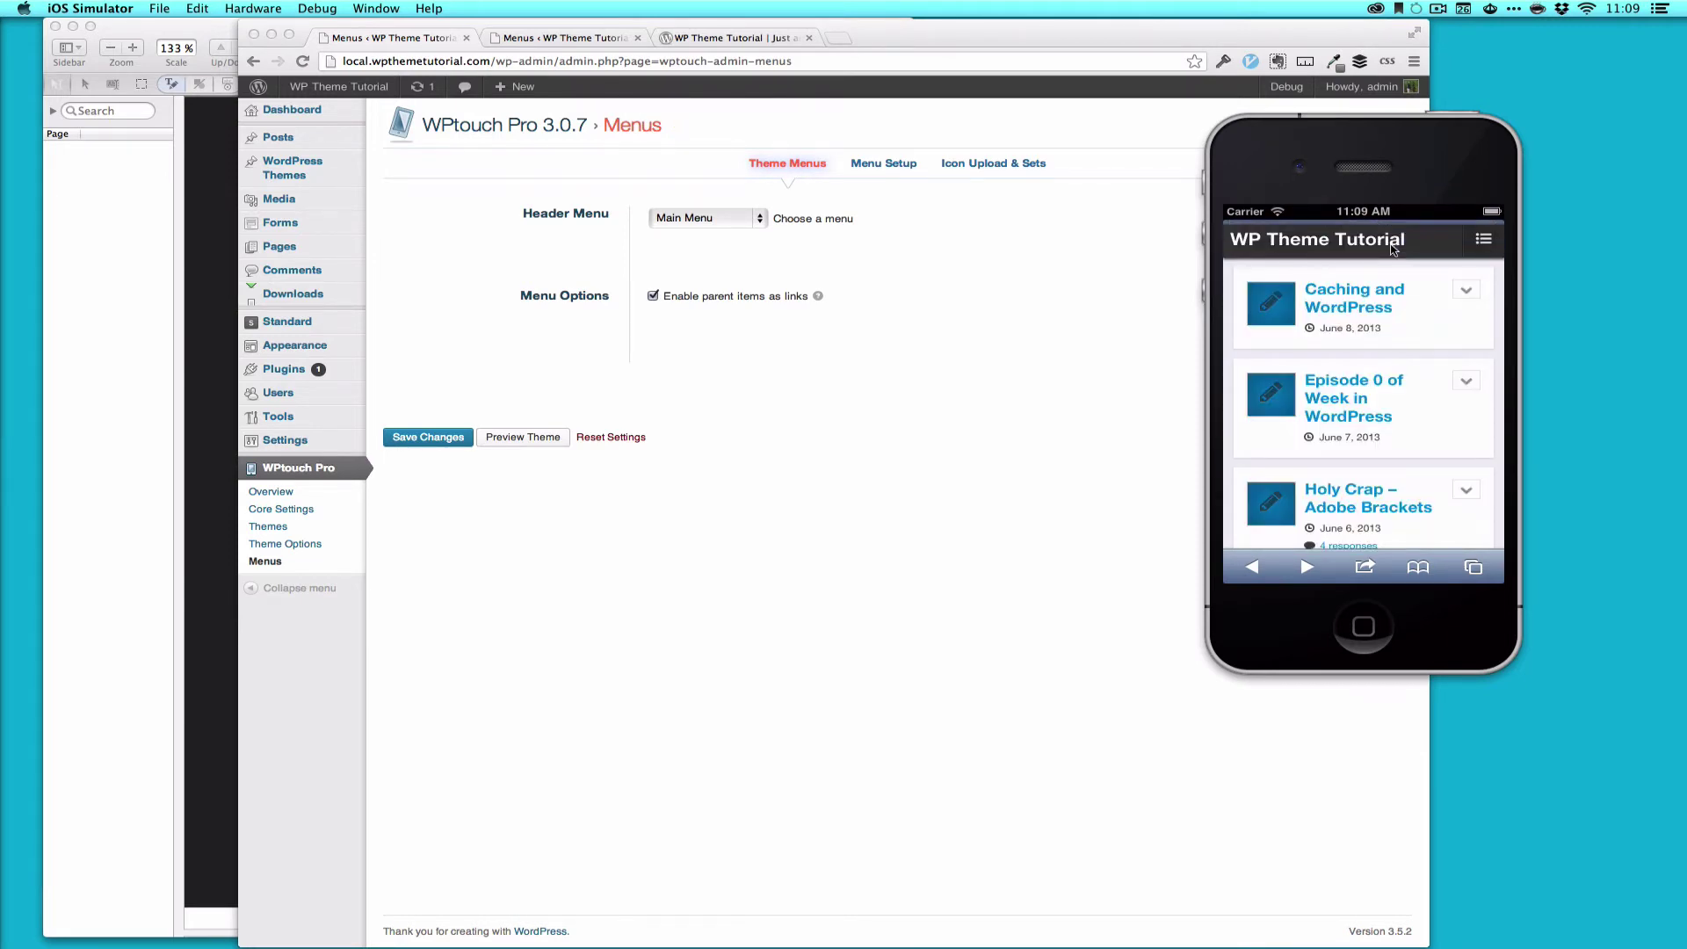
Step: Open the mobile menu, expand and collapse Store, then close the menu
{"action": "left_click", "coordinate": [1484, 240]}
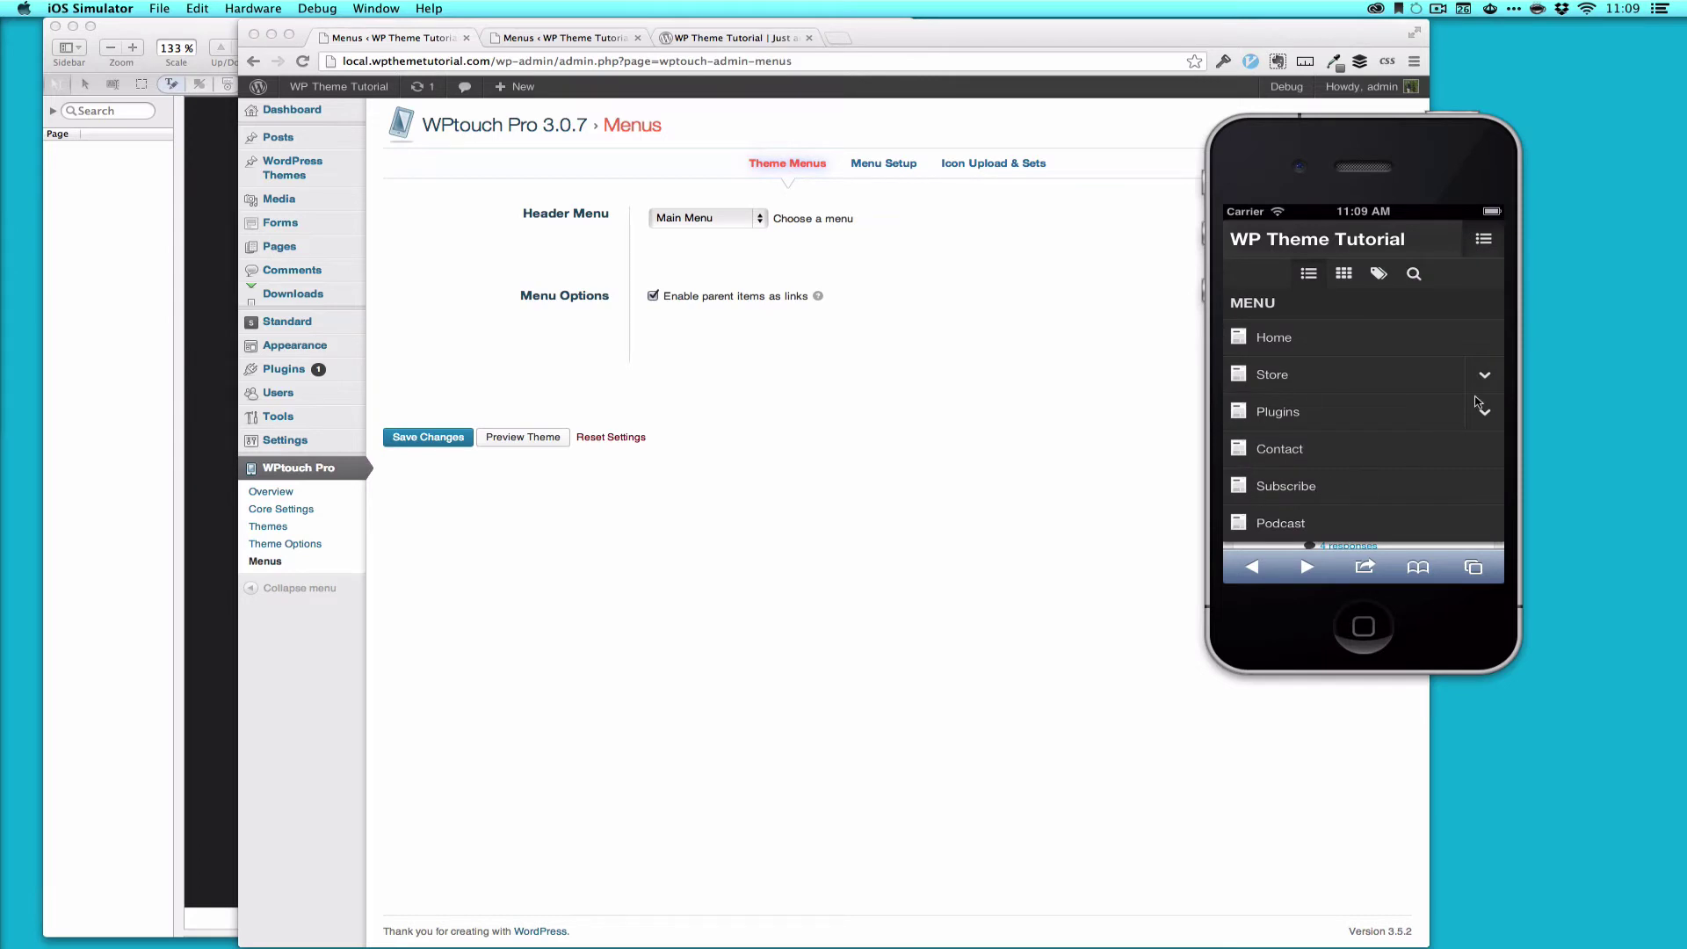
{"action": "left_click_drag", "start_coordinate": [1323, 449], "coordinate": [1326, 418]}
{"action": "left_click", "coordinate": [1485, 346]}
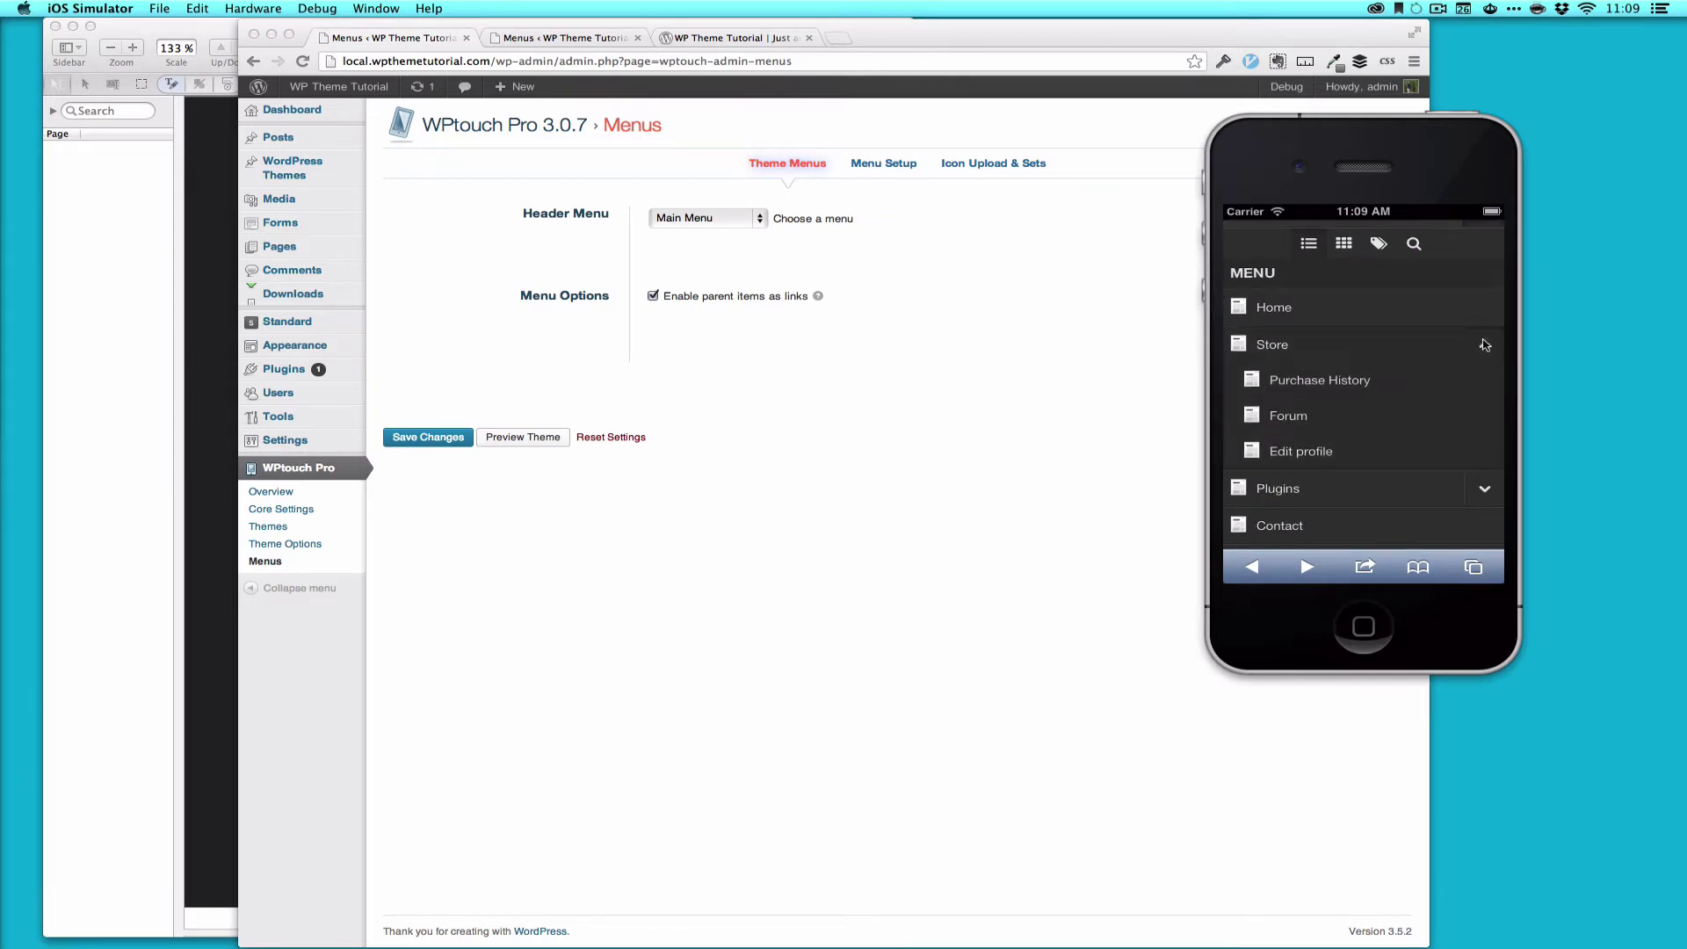
{"action": "left_click", "coordinate": [1485, 346]}
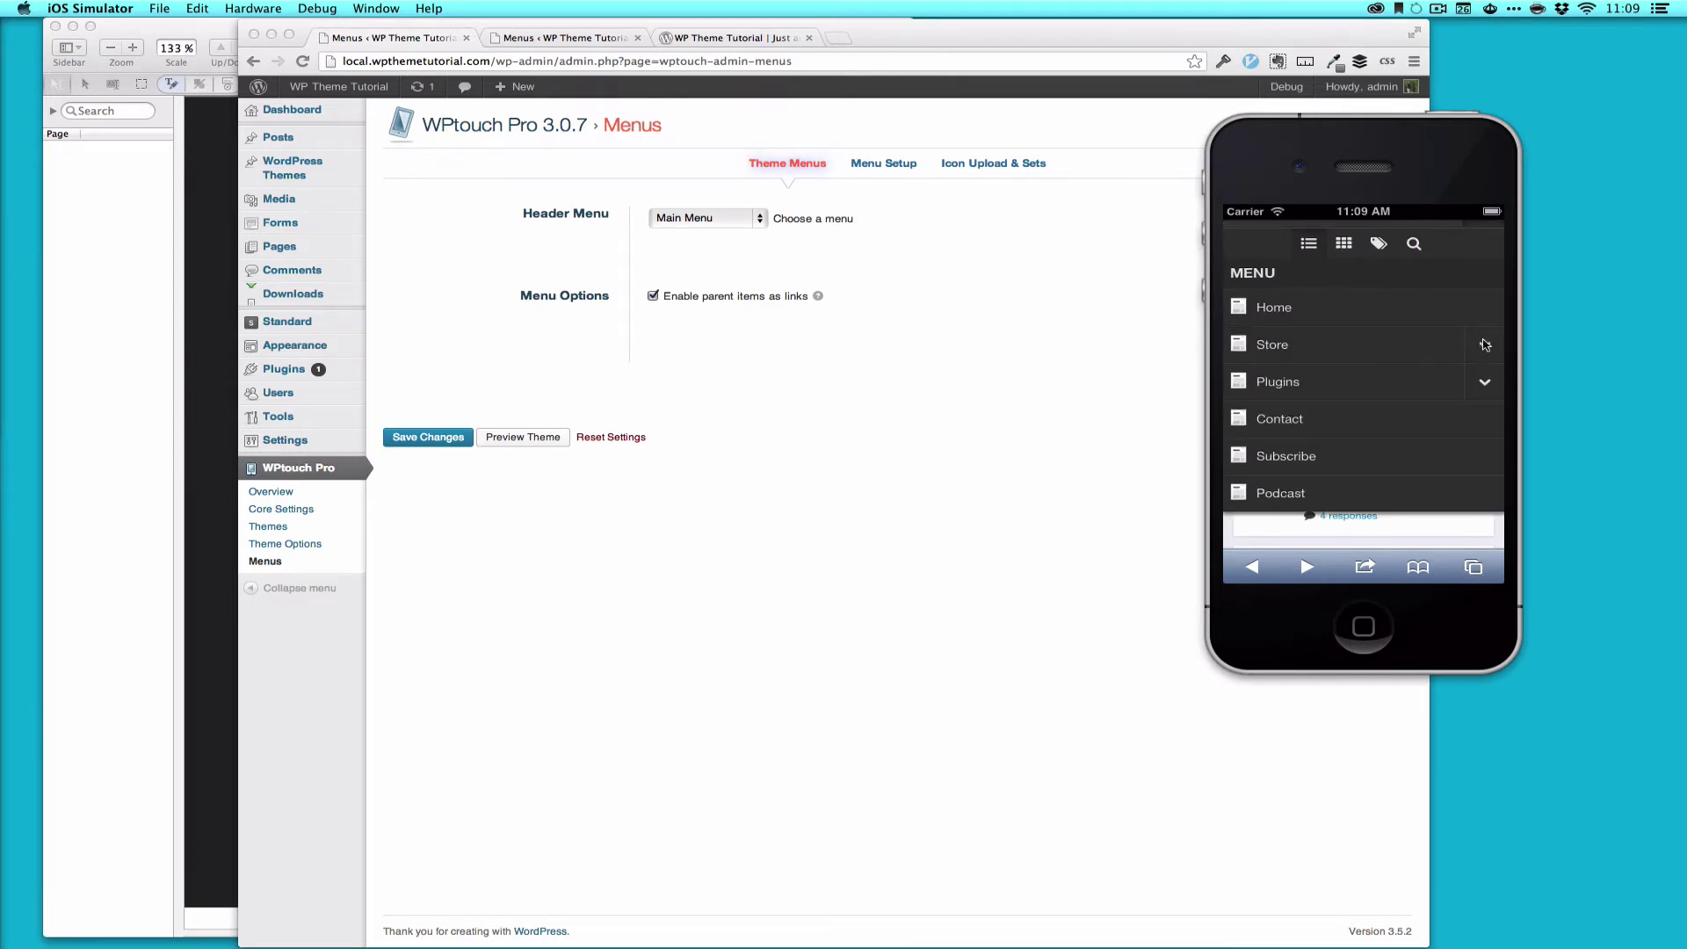
{"action": "left_click_drag", "start_coordinate": [1426, 311], "coordinate": [1428, 404]}
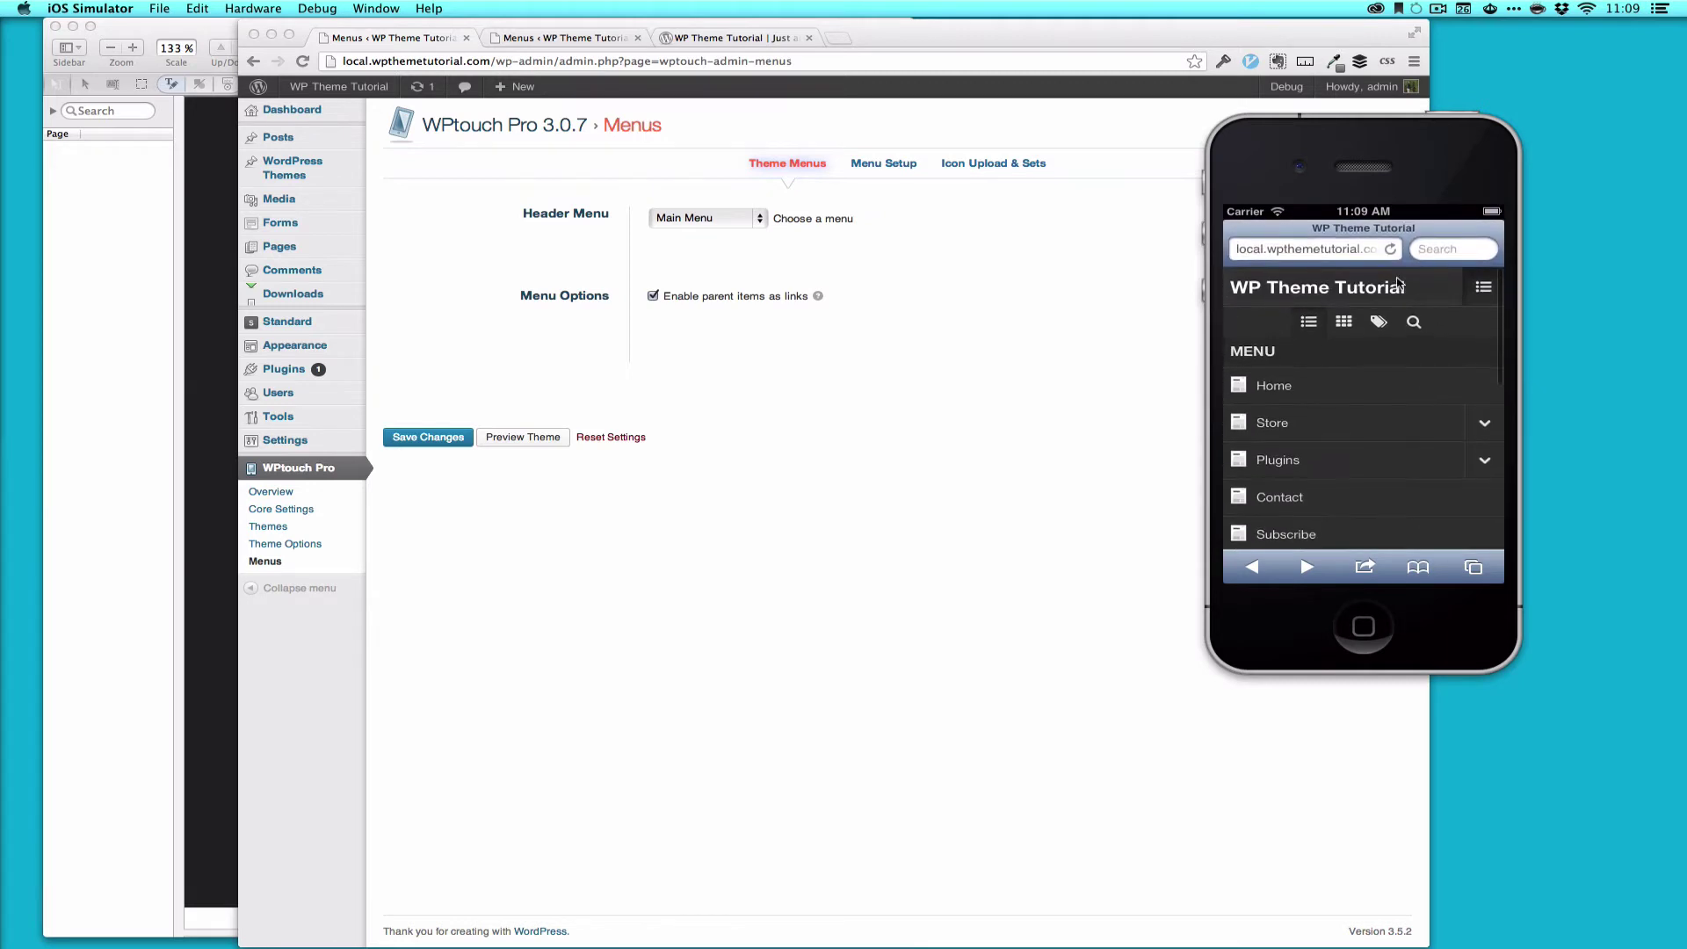
{"action": "left_click", "coordinate": [1483, 290]}
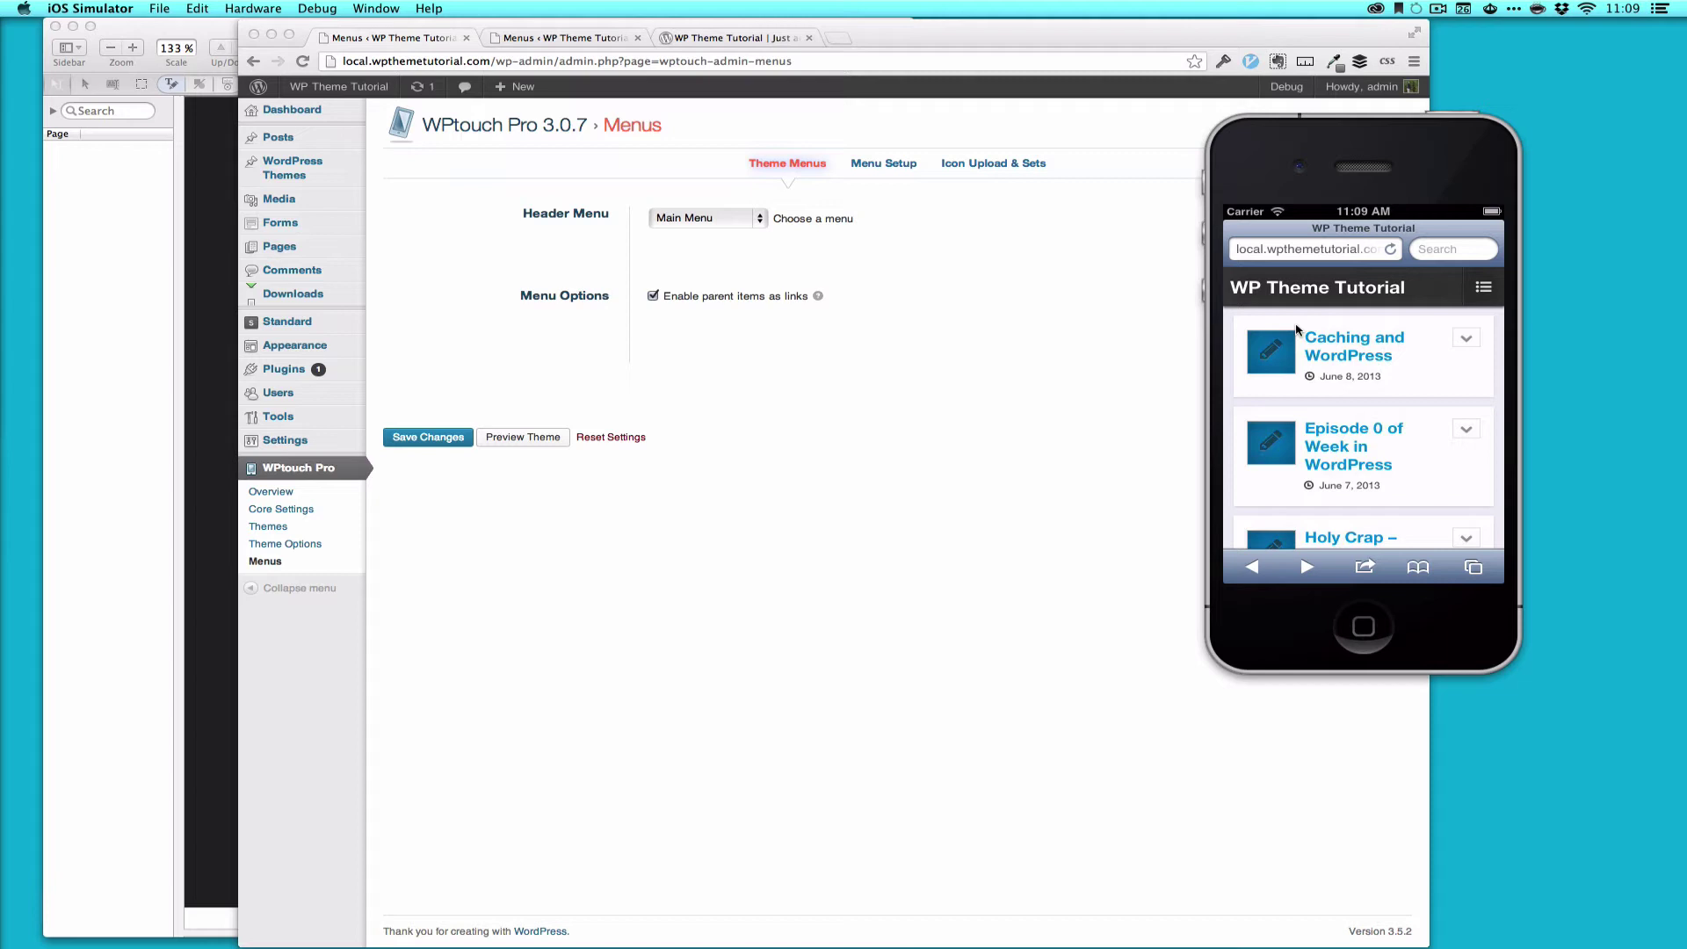
{"action": "left_click", "coordinate": [1109, 391]}
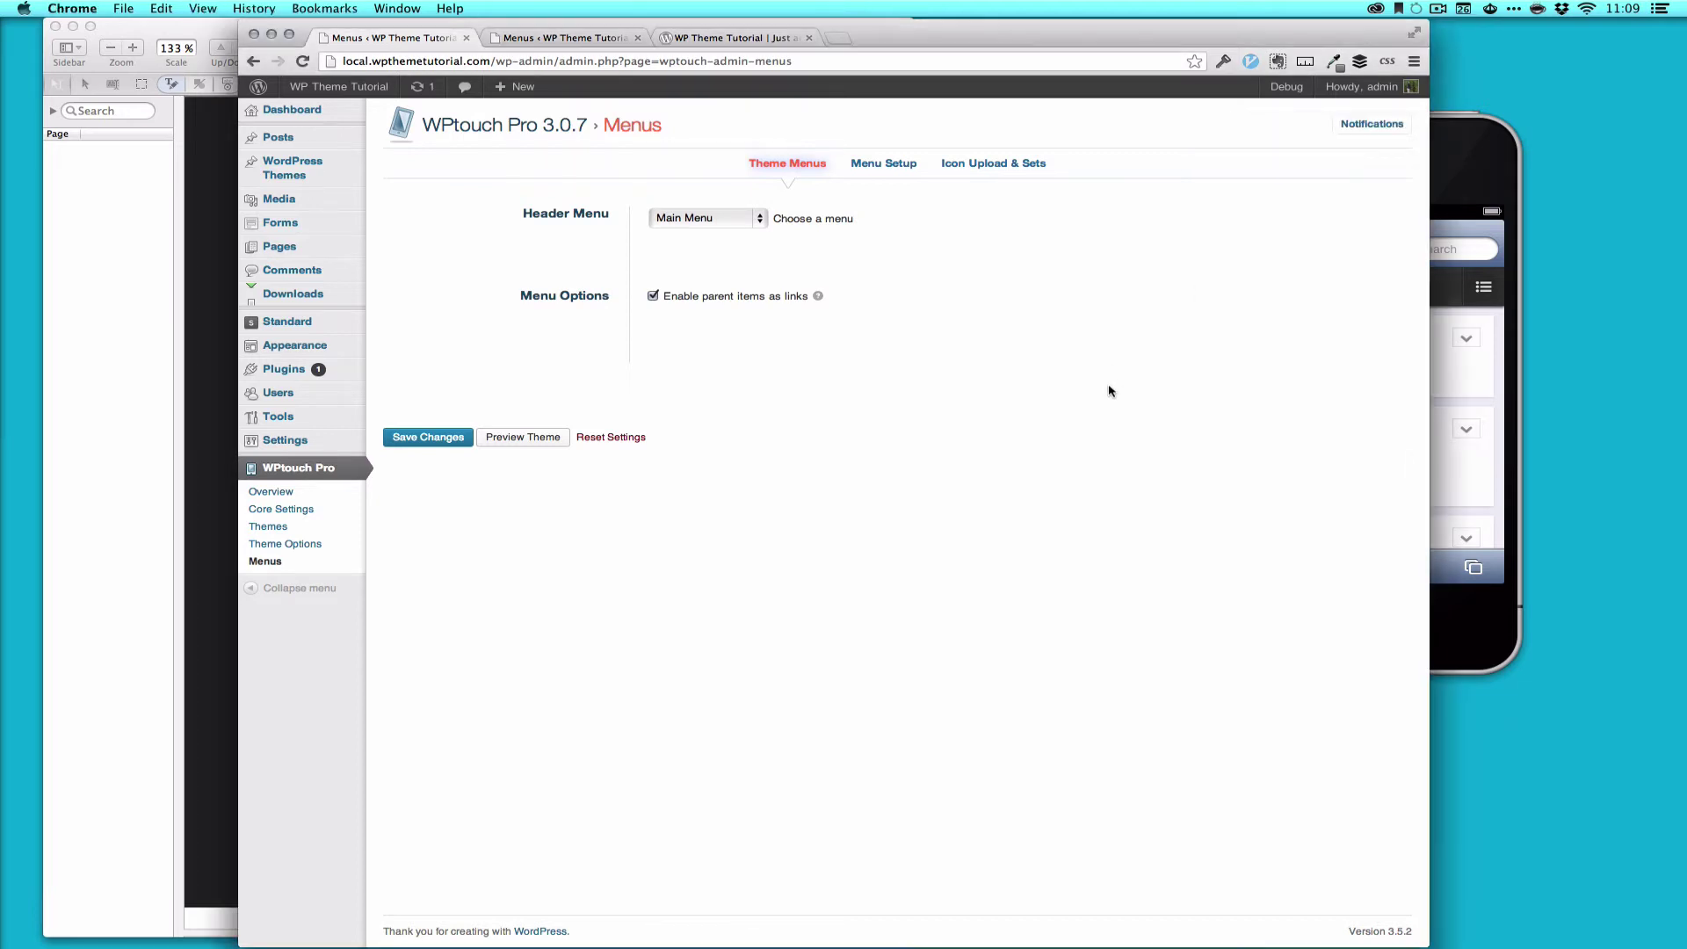
Step: In Menu Setup, keep Header Menu and the Addicted Flavor icon set selected
{"action": "left_click", "coordinate": [898, 172]}
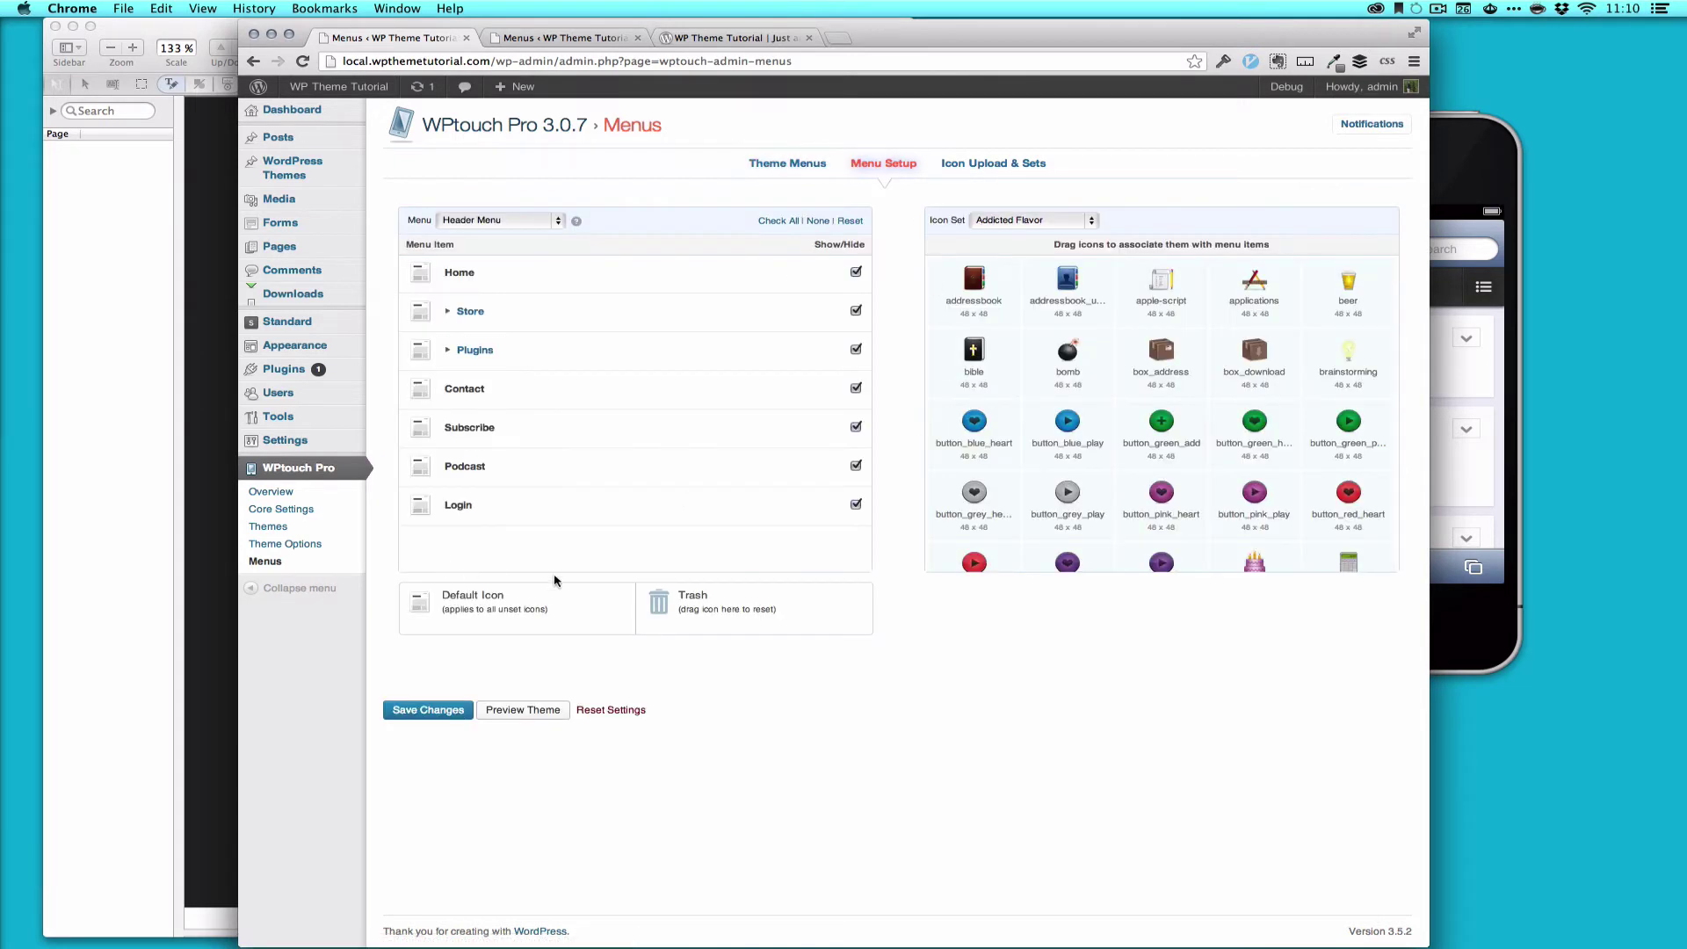
{"action": "left_click", "coordinate": [533, 221]}
{"action": "left_click", "coordinate": [534, 222]}
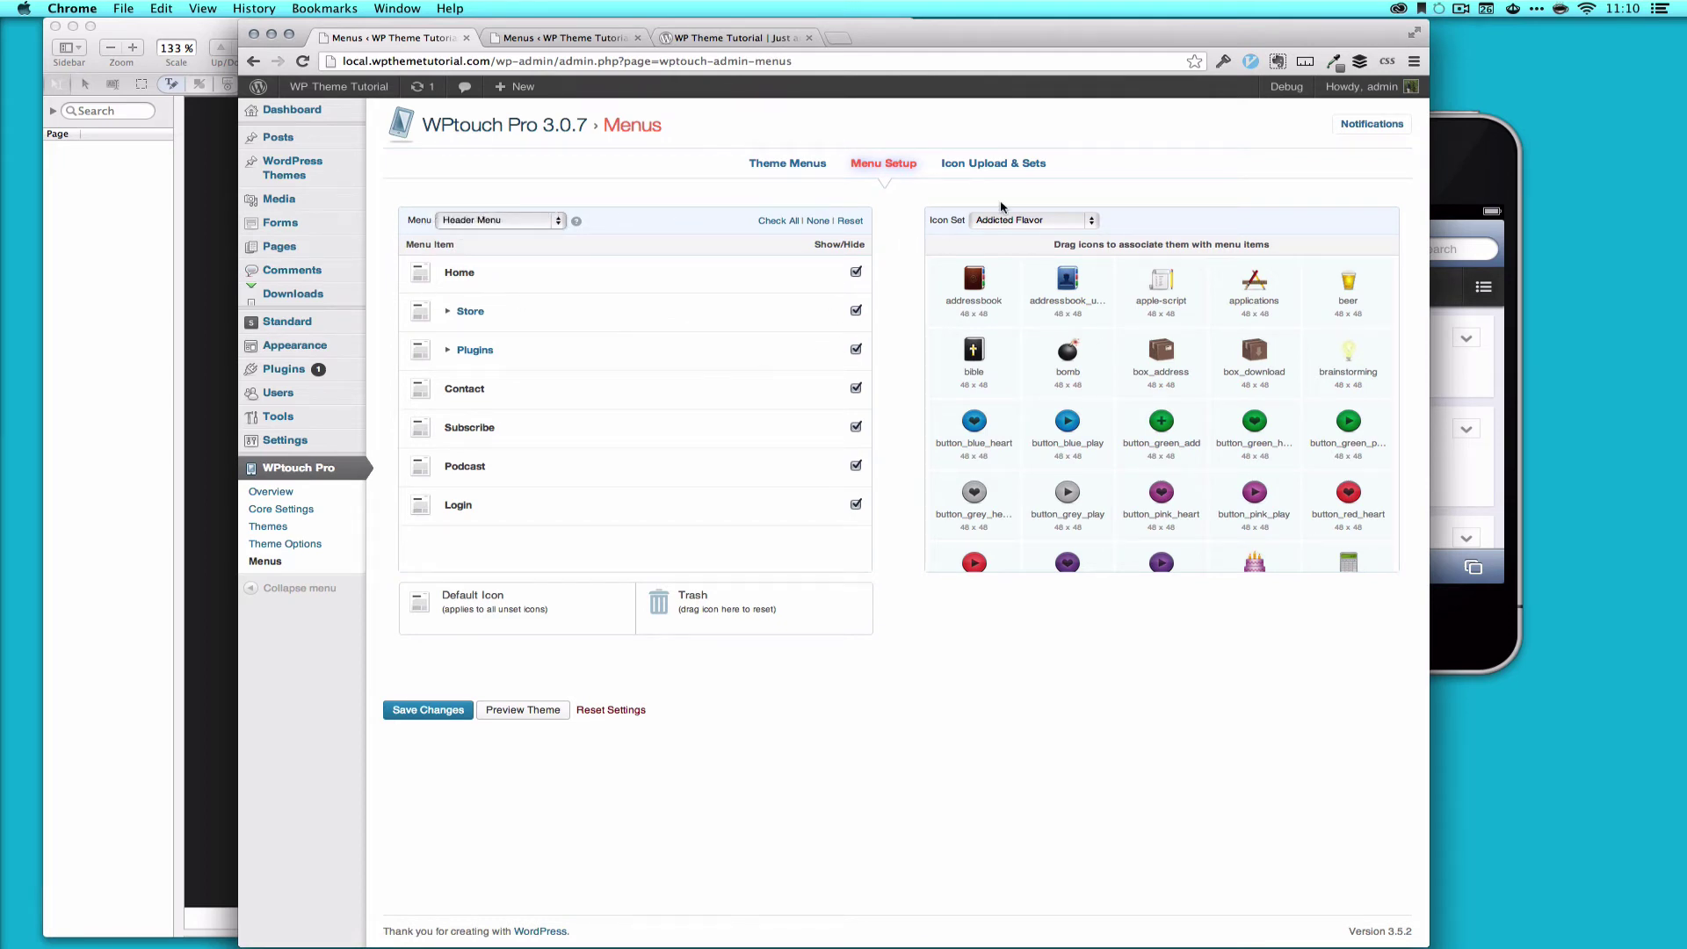
{"action": "left_click", "coordinate": [1024, 221]}
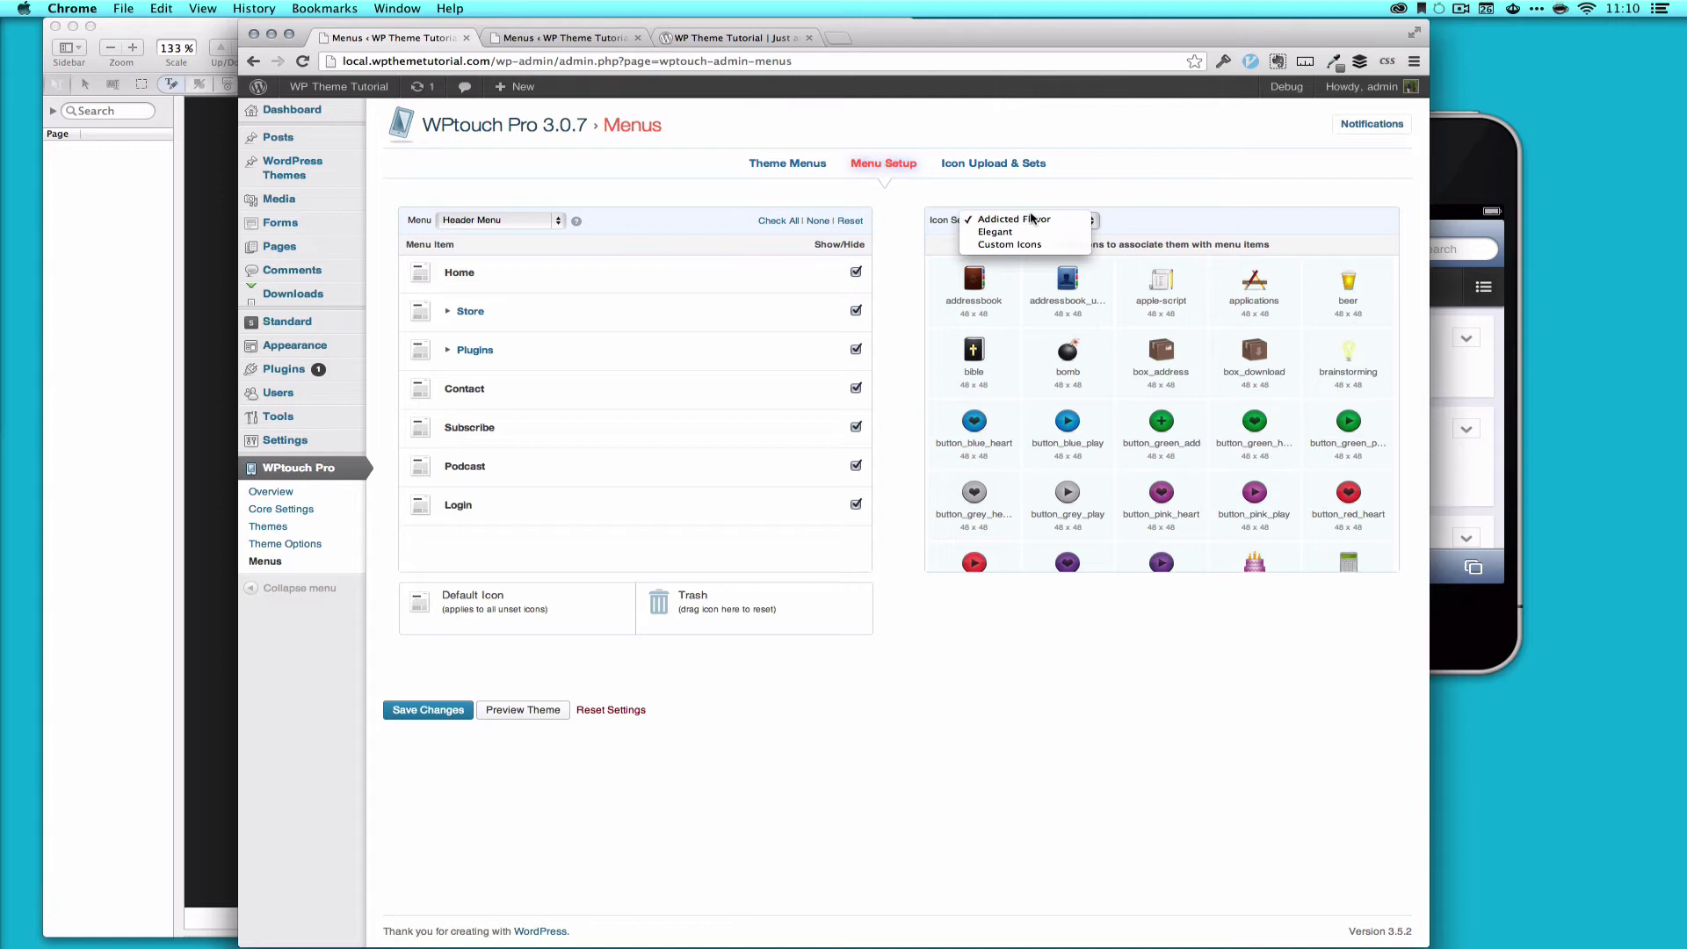
{"action": "left_click", "coordinate": [1004, 164]}
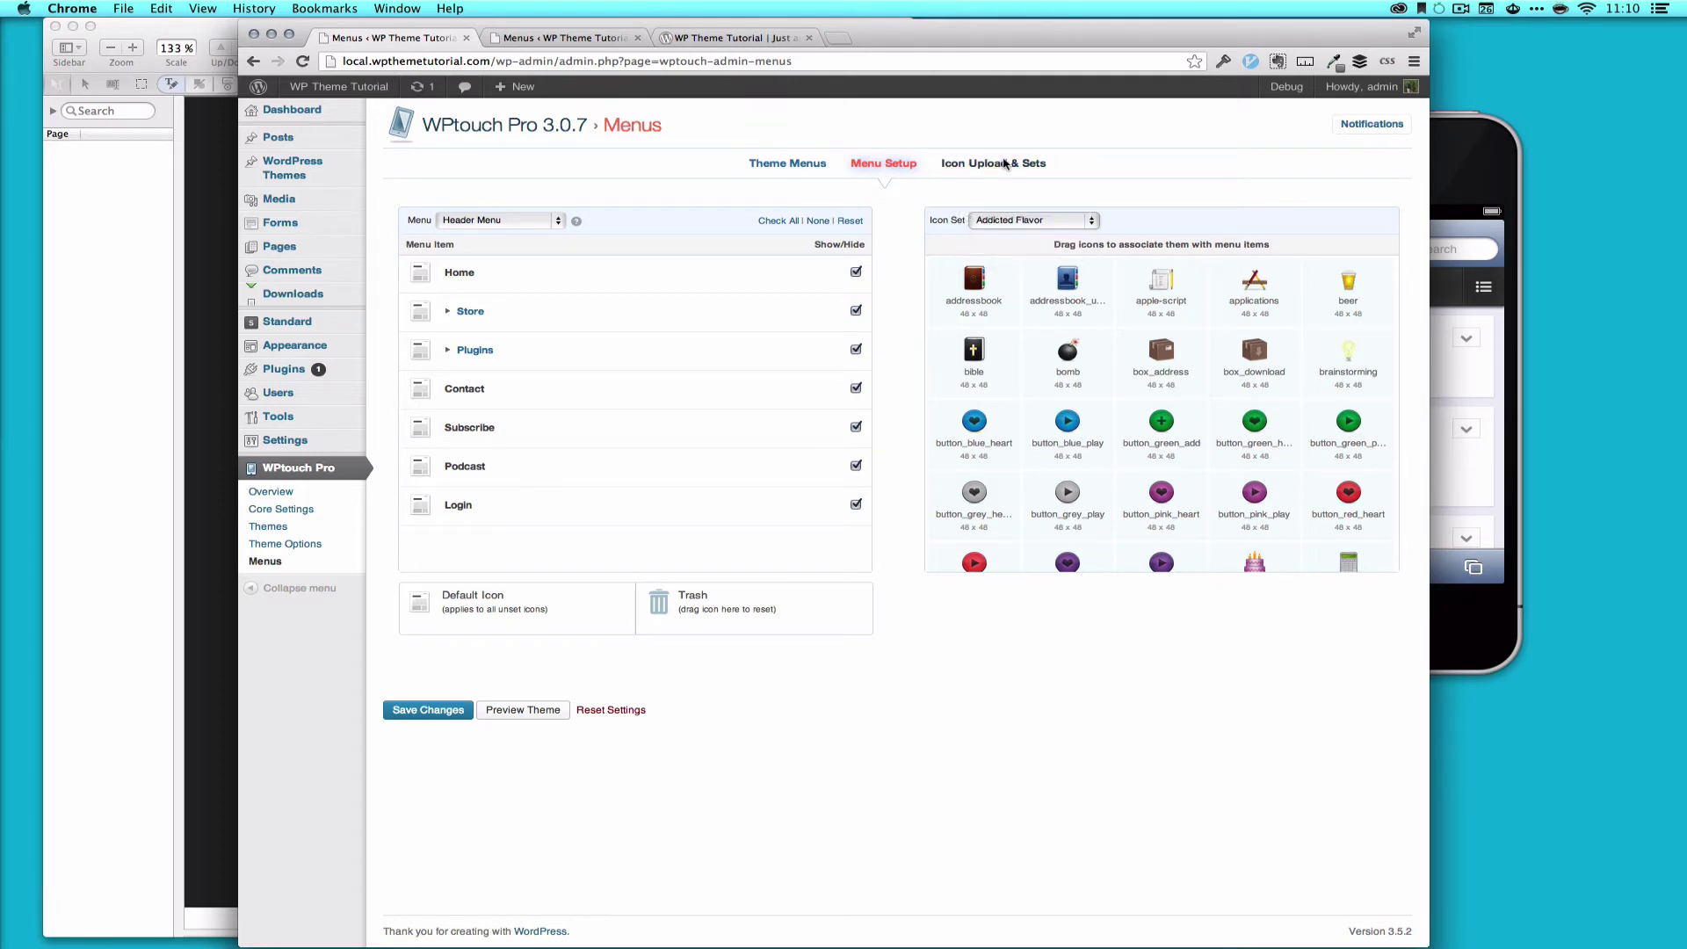
Step: Install the Glossy eCommerce icon set from Icon Upload & Sets
{"action": "left_click", "coordinate": [1005, 164]}
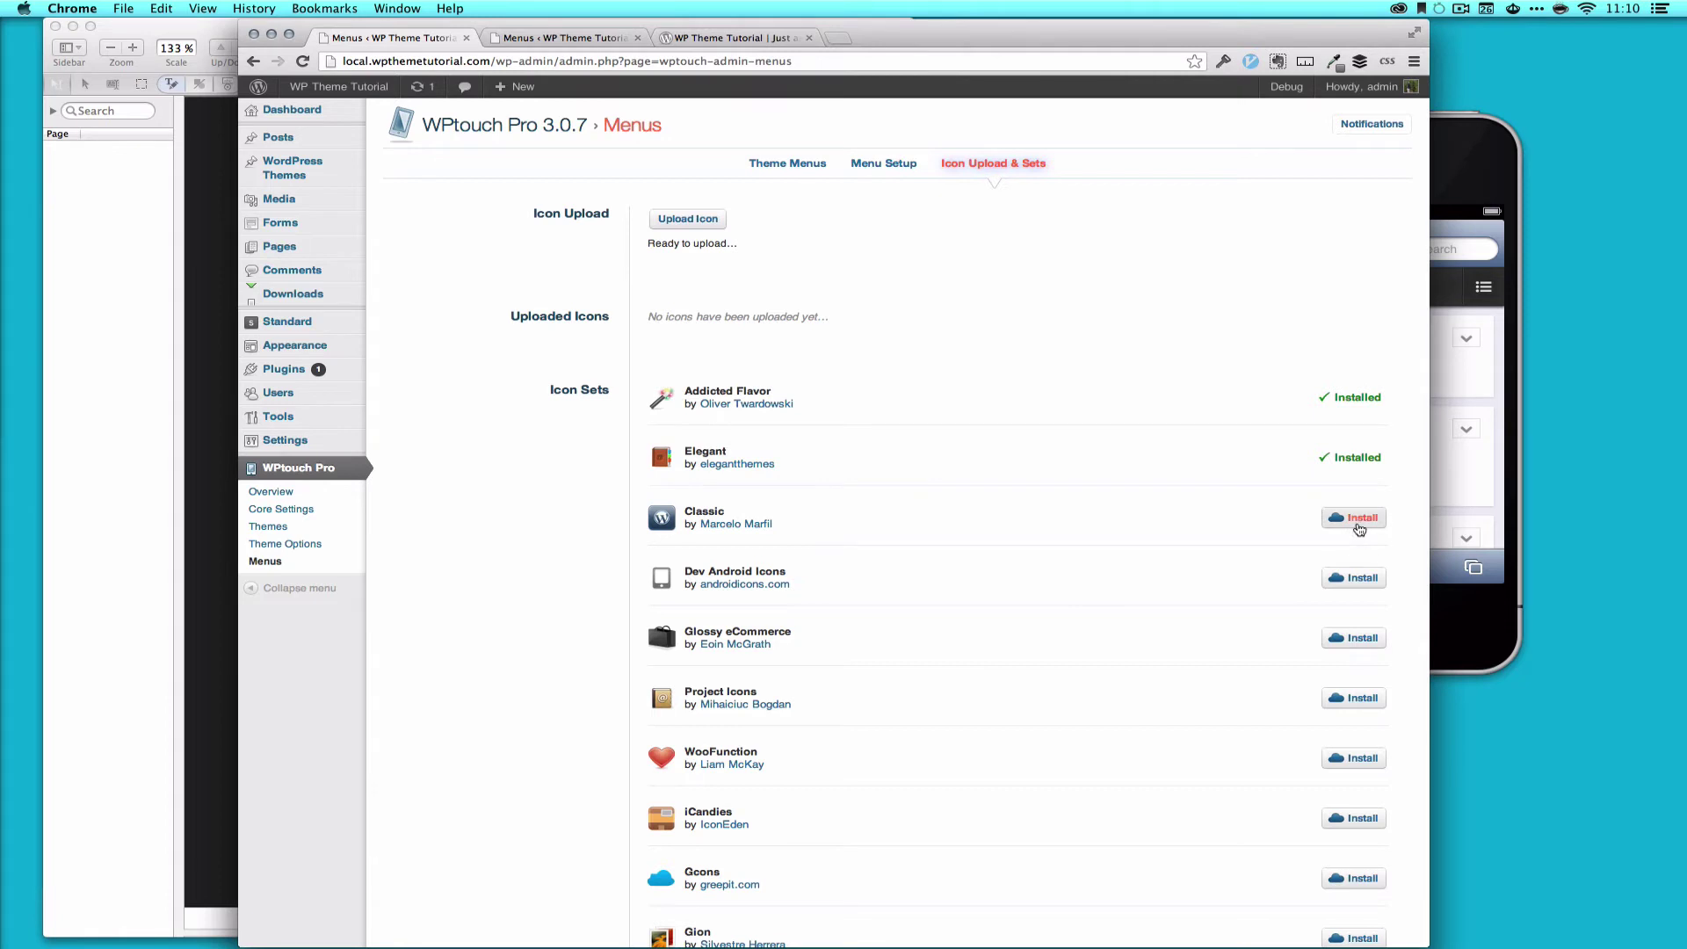
{"action": "scroll", "coordinate": [1081, 725], "scroll_direction": "down", "scroll_amount": 3}
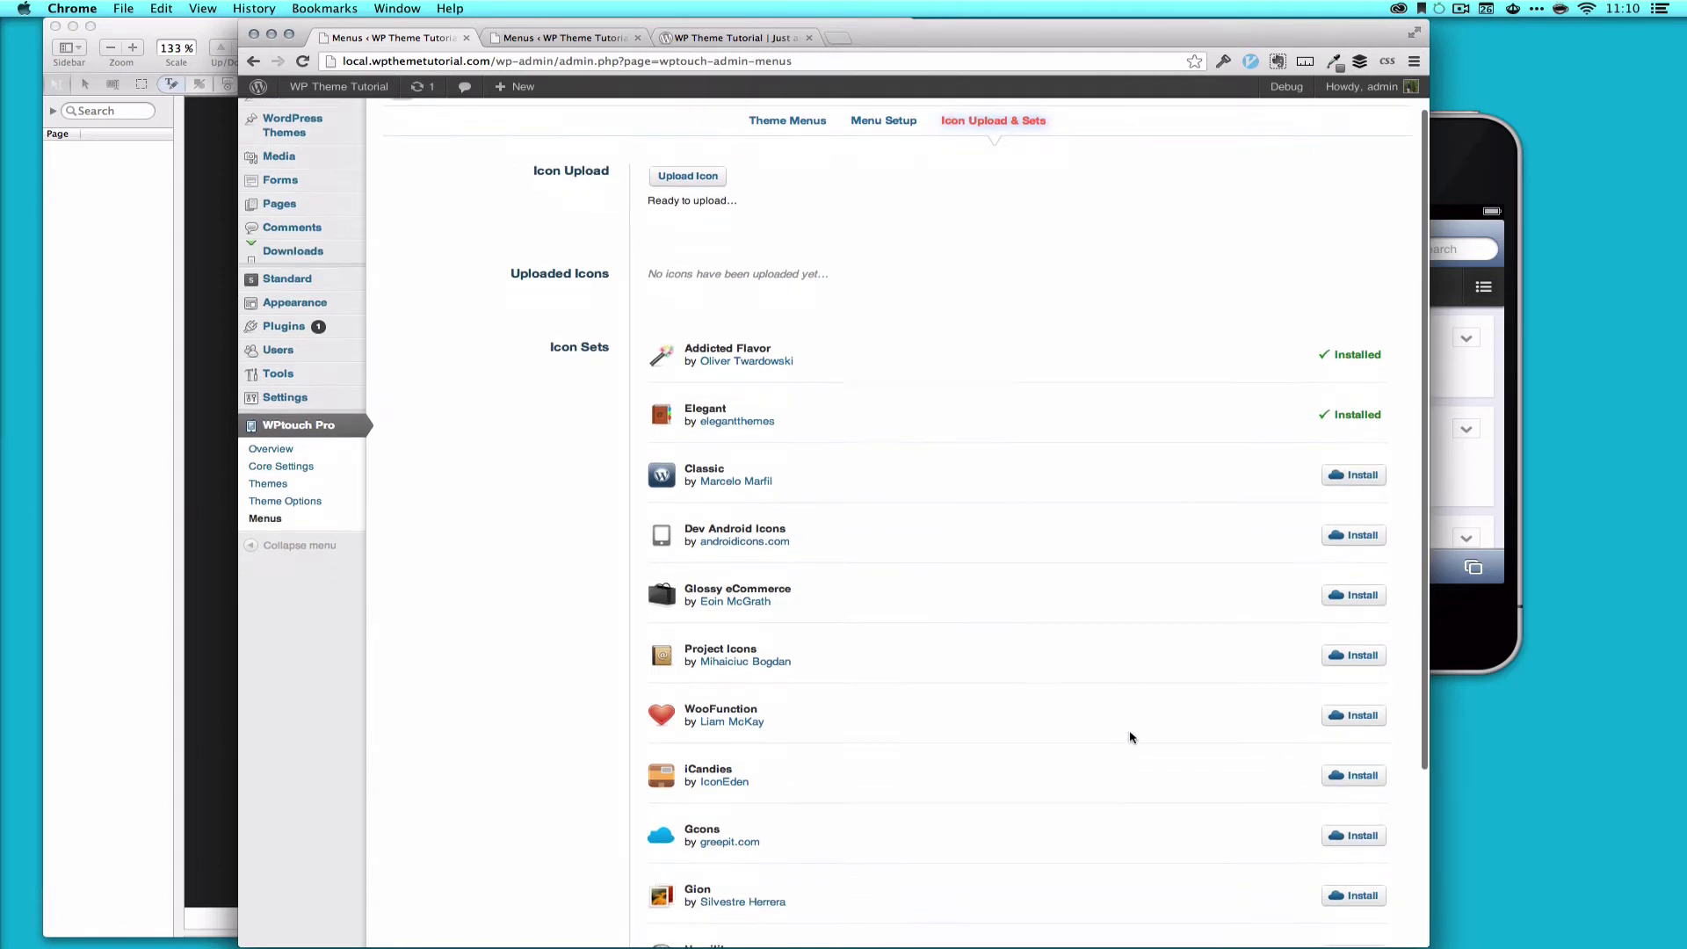
{"action": "left_click", "coordinate": [1337, 527]}
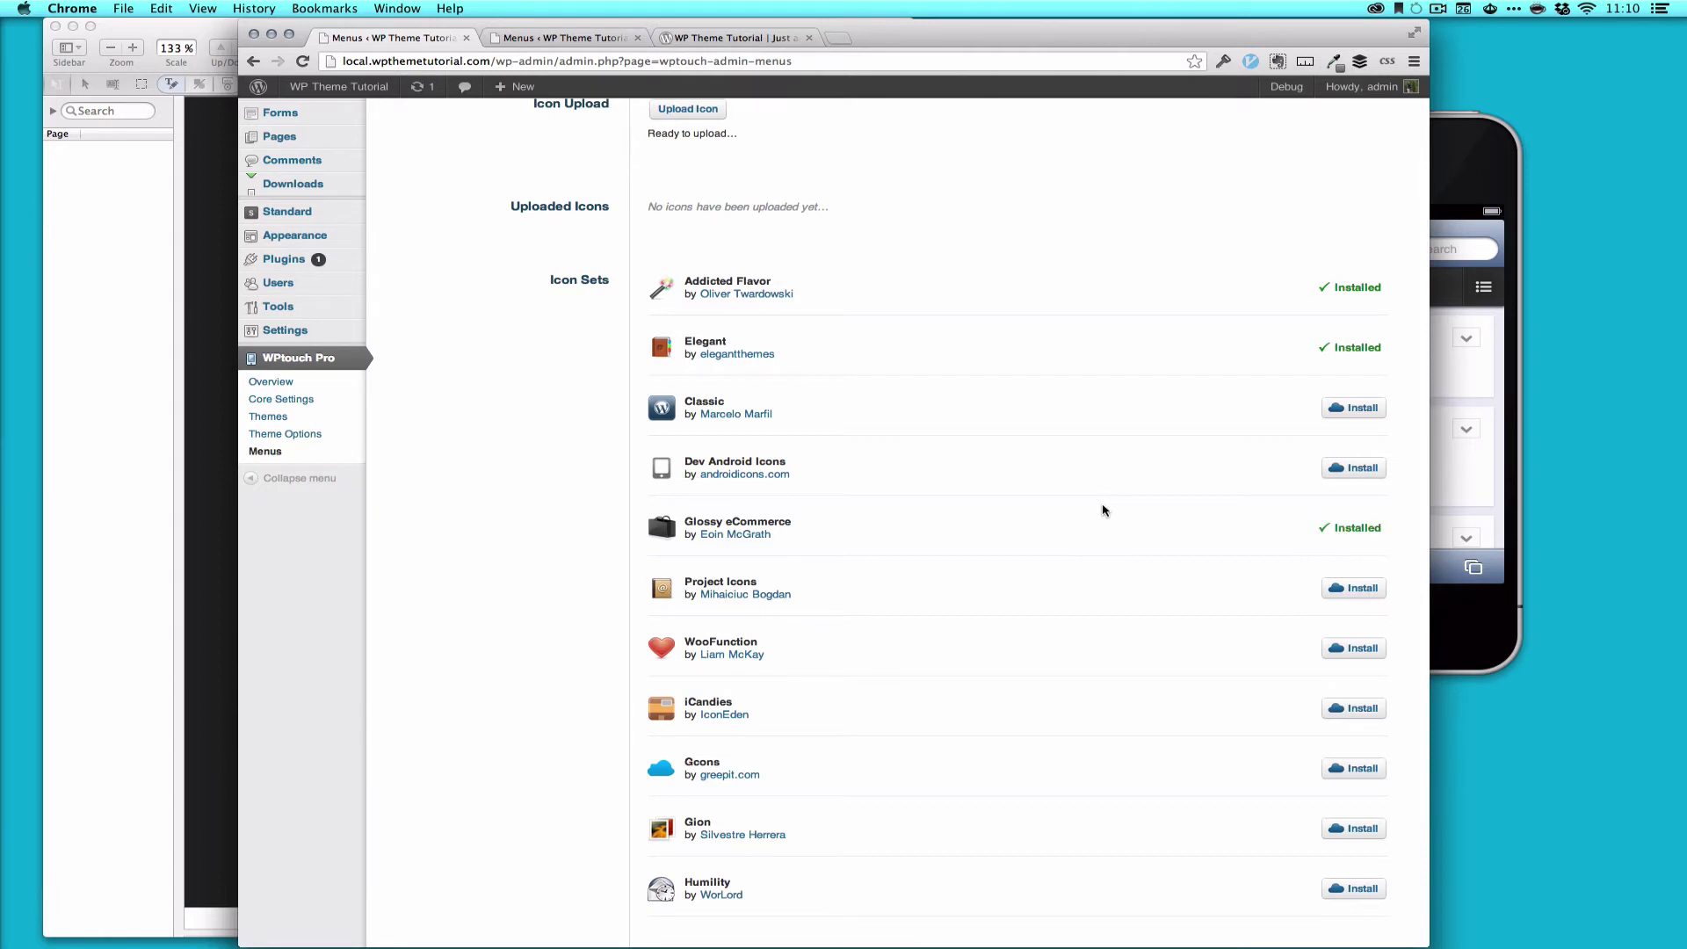
{"action": "scroll", "coordinate": [972, 234], "scroll_direction": "up", "scroll_amount": 3}
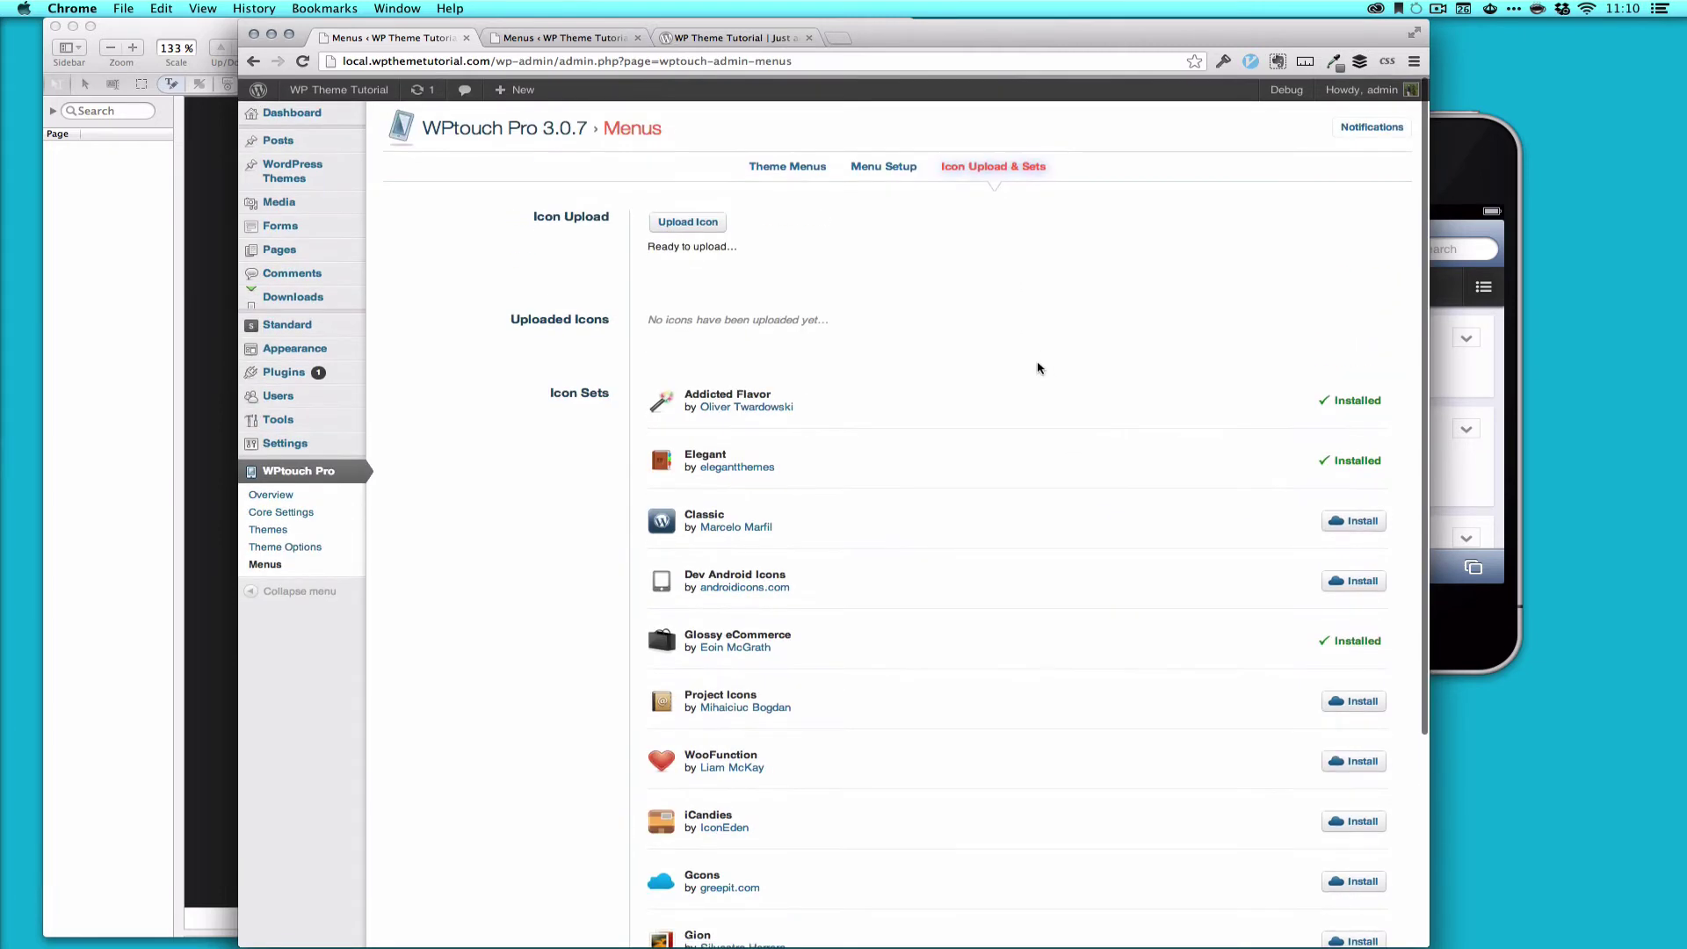
Step: Open the menu icon setup and switch the icon set from Glossy eCommerce to Elegant
{"action": "left_click", "coordinate": [899, 175]}
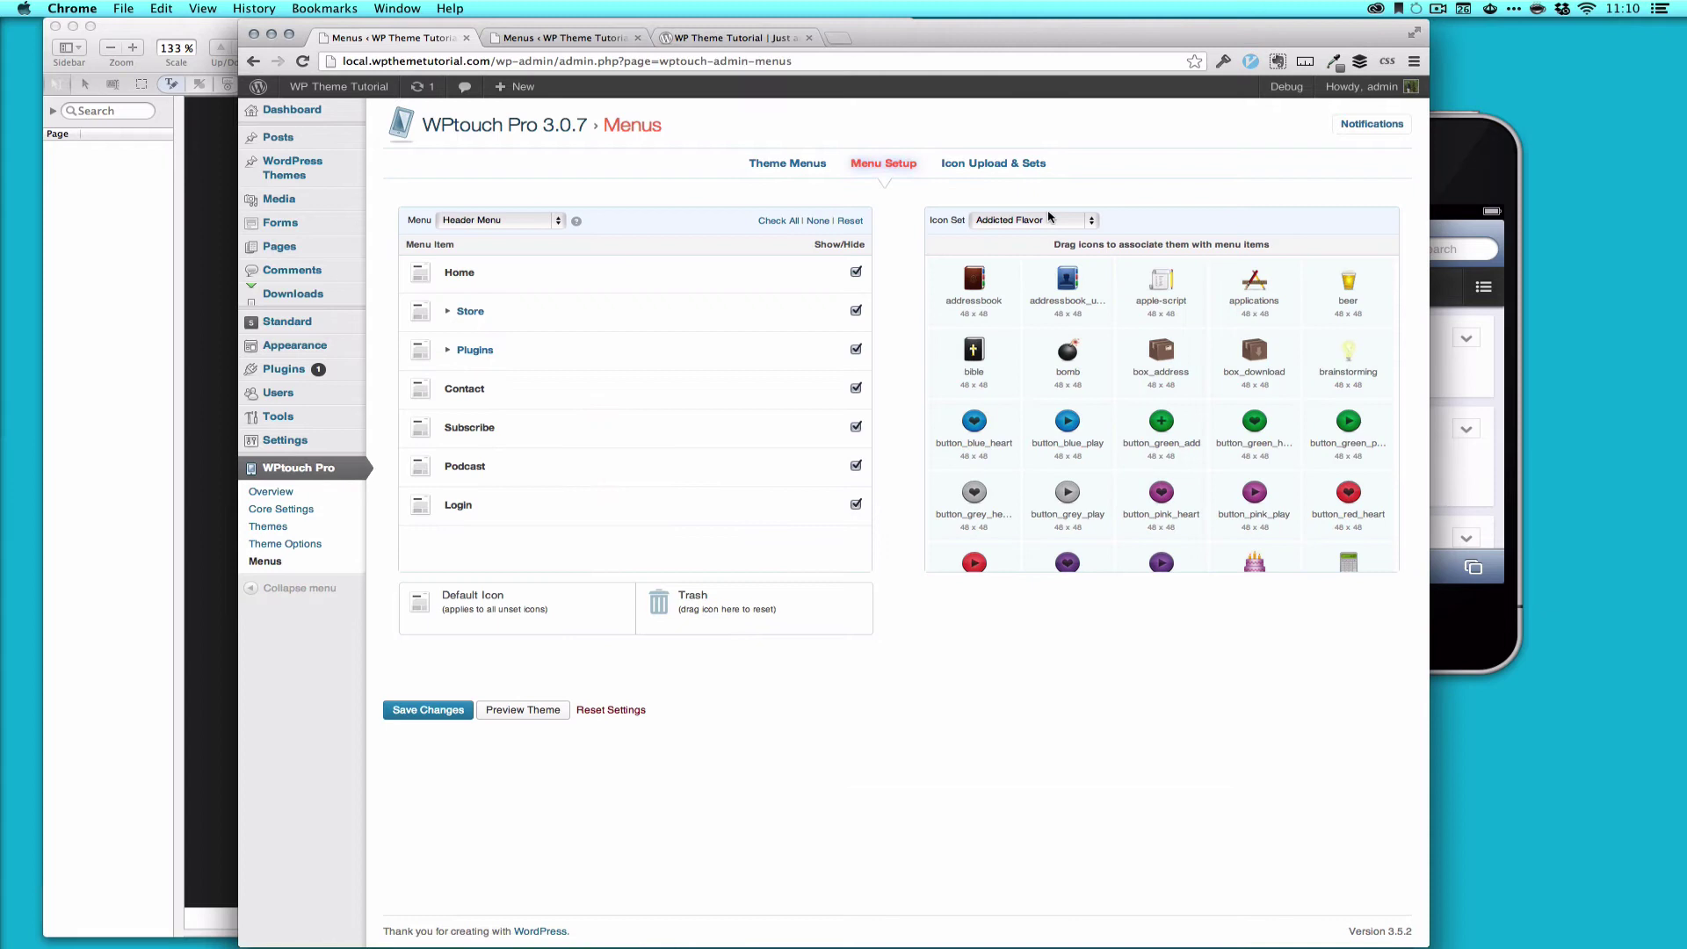
{"action": "left_click", "coordinate": [1032, 230]}
{"action": "left_click", "coordinate": [1023, 245]}
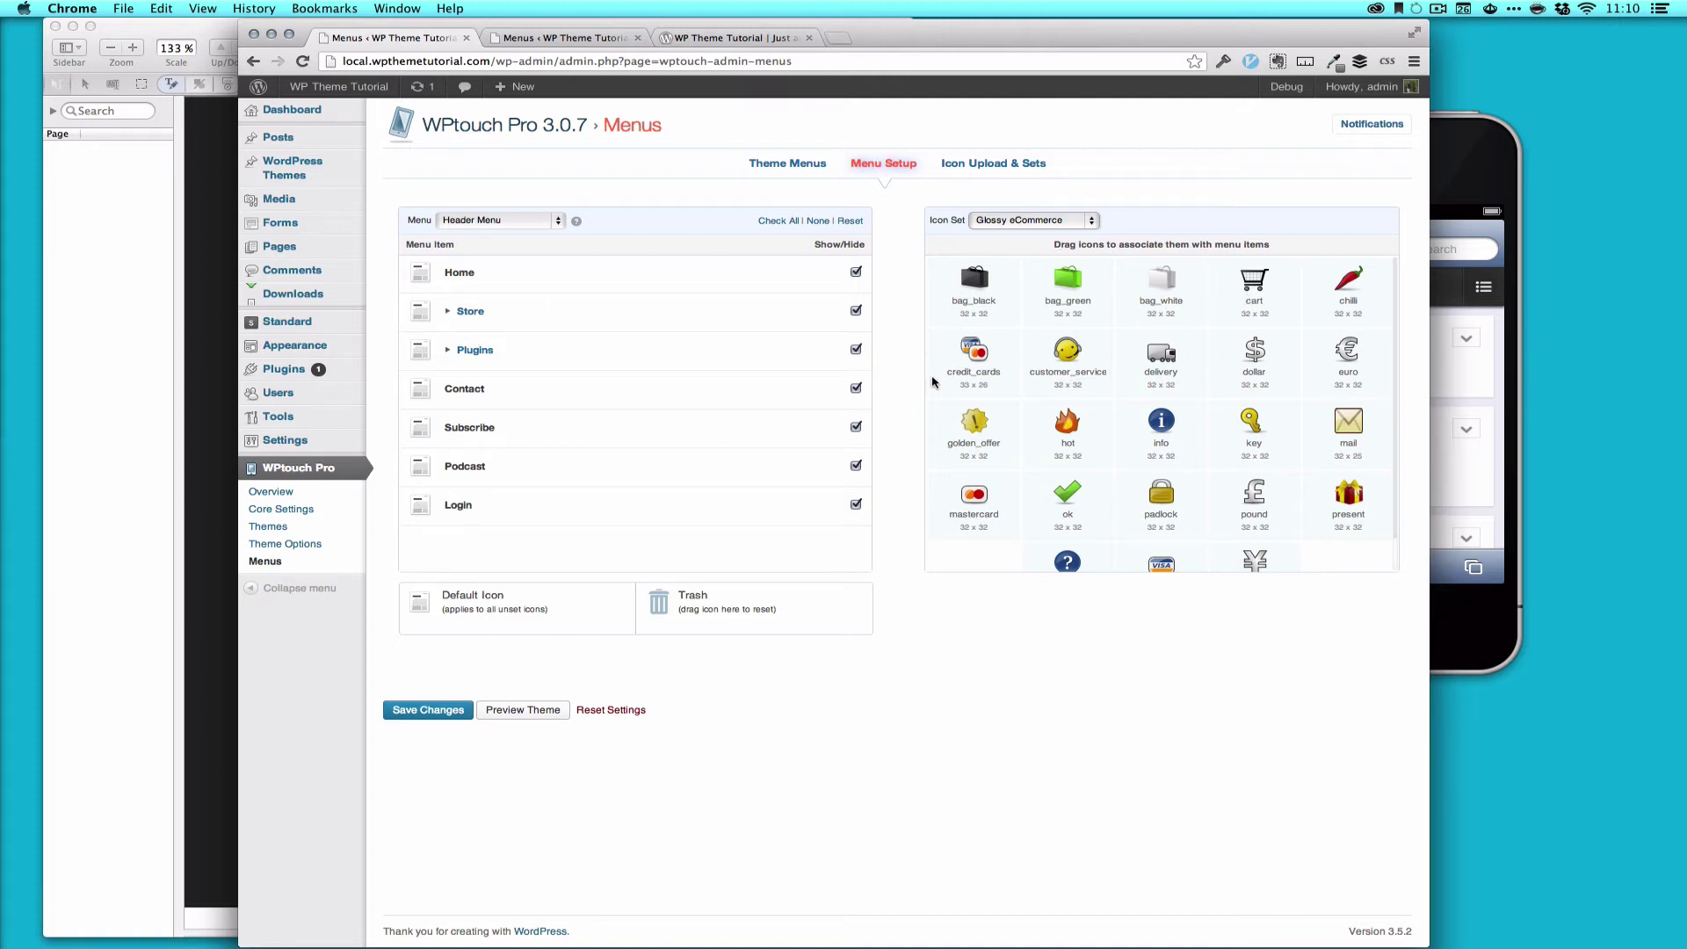
{"action": "left_click", "coordinate": [1034, 223]}
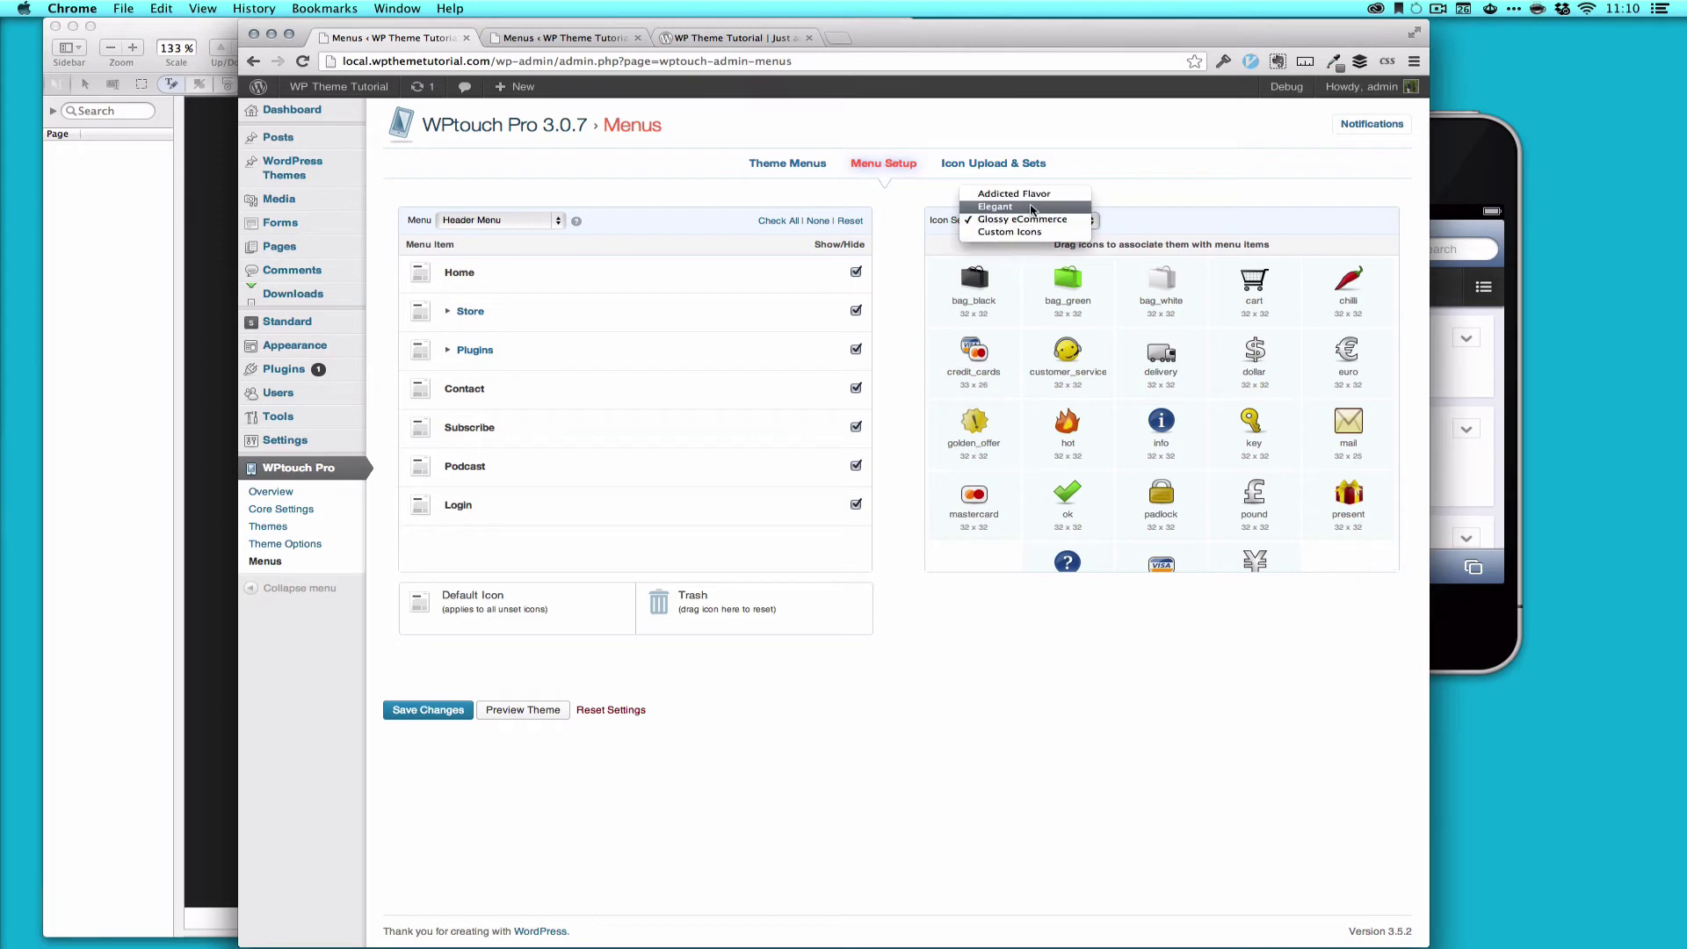
{"action": "left_click", "coordinate": [1033, 206]}
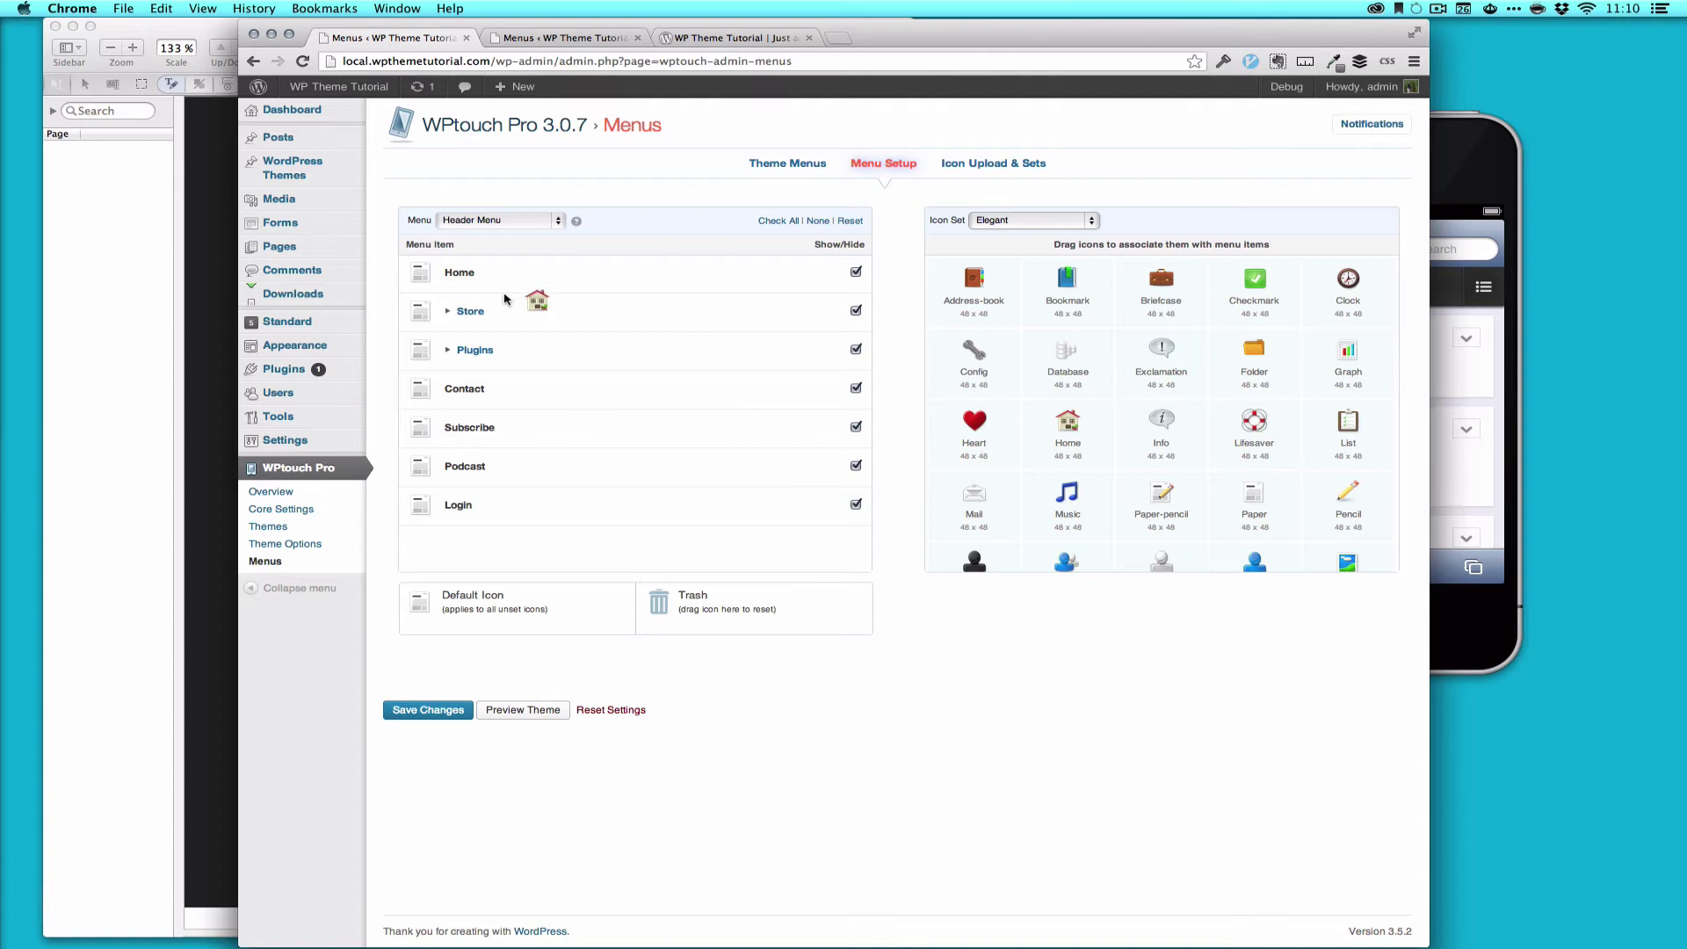
Step: Assign Elegant icons: house to Home, Person-group to Forum, Person to Edit profile, Graph to Purchase History
{"action": "left_click_drag", "start_coordinate": [504, 299], "coordinate": [420, 272]}
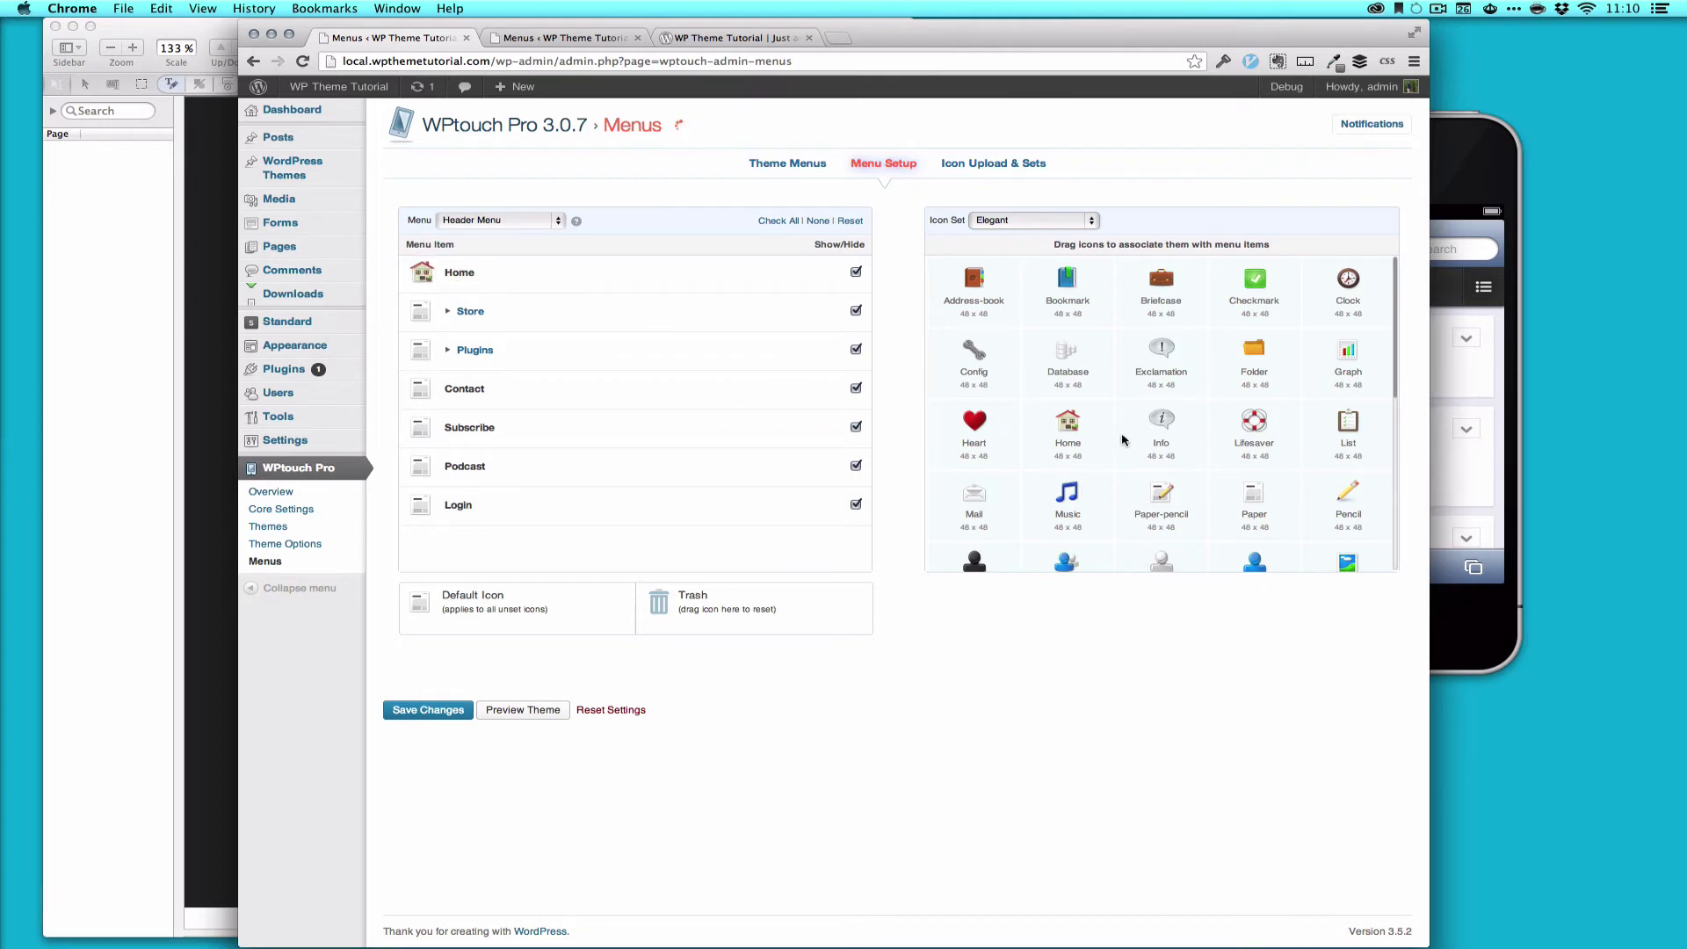
{"action": "left_click", "coordinate": [448, 314]}
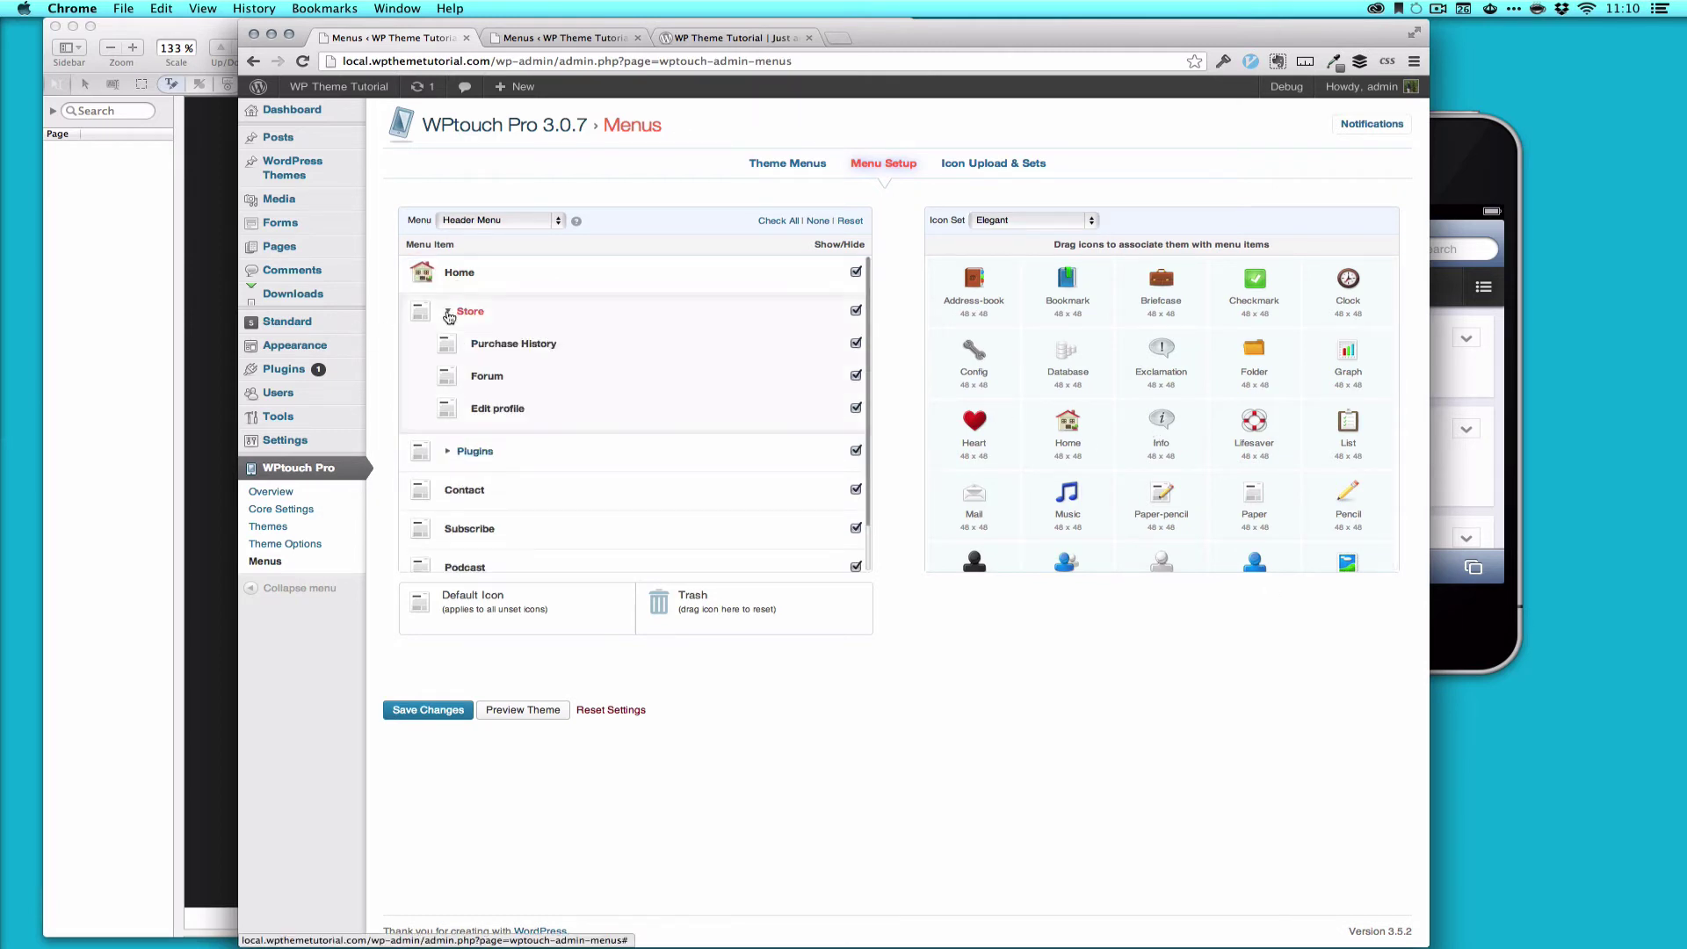
{"action": "scroll", "coordinate": [1109, 463], "scroll_direction": "down", "scroll_amount": 3}
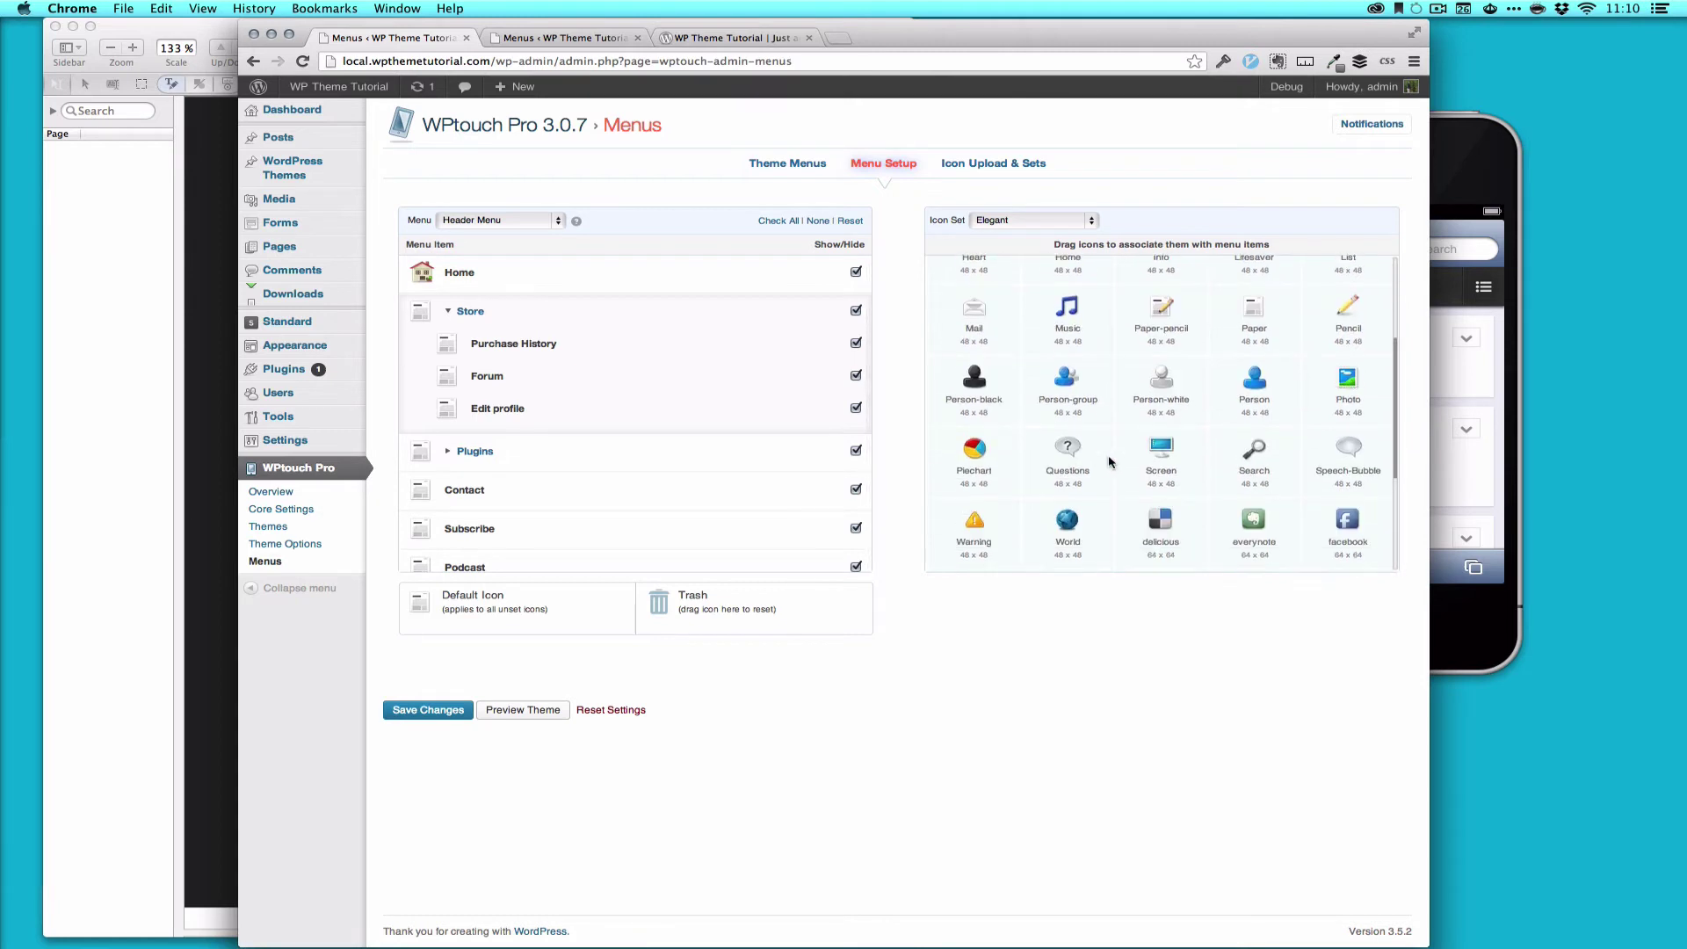
{"action": "left_click_drag", "start_coordinate": [1066, 378], "coordinate": [459, 378]}
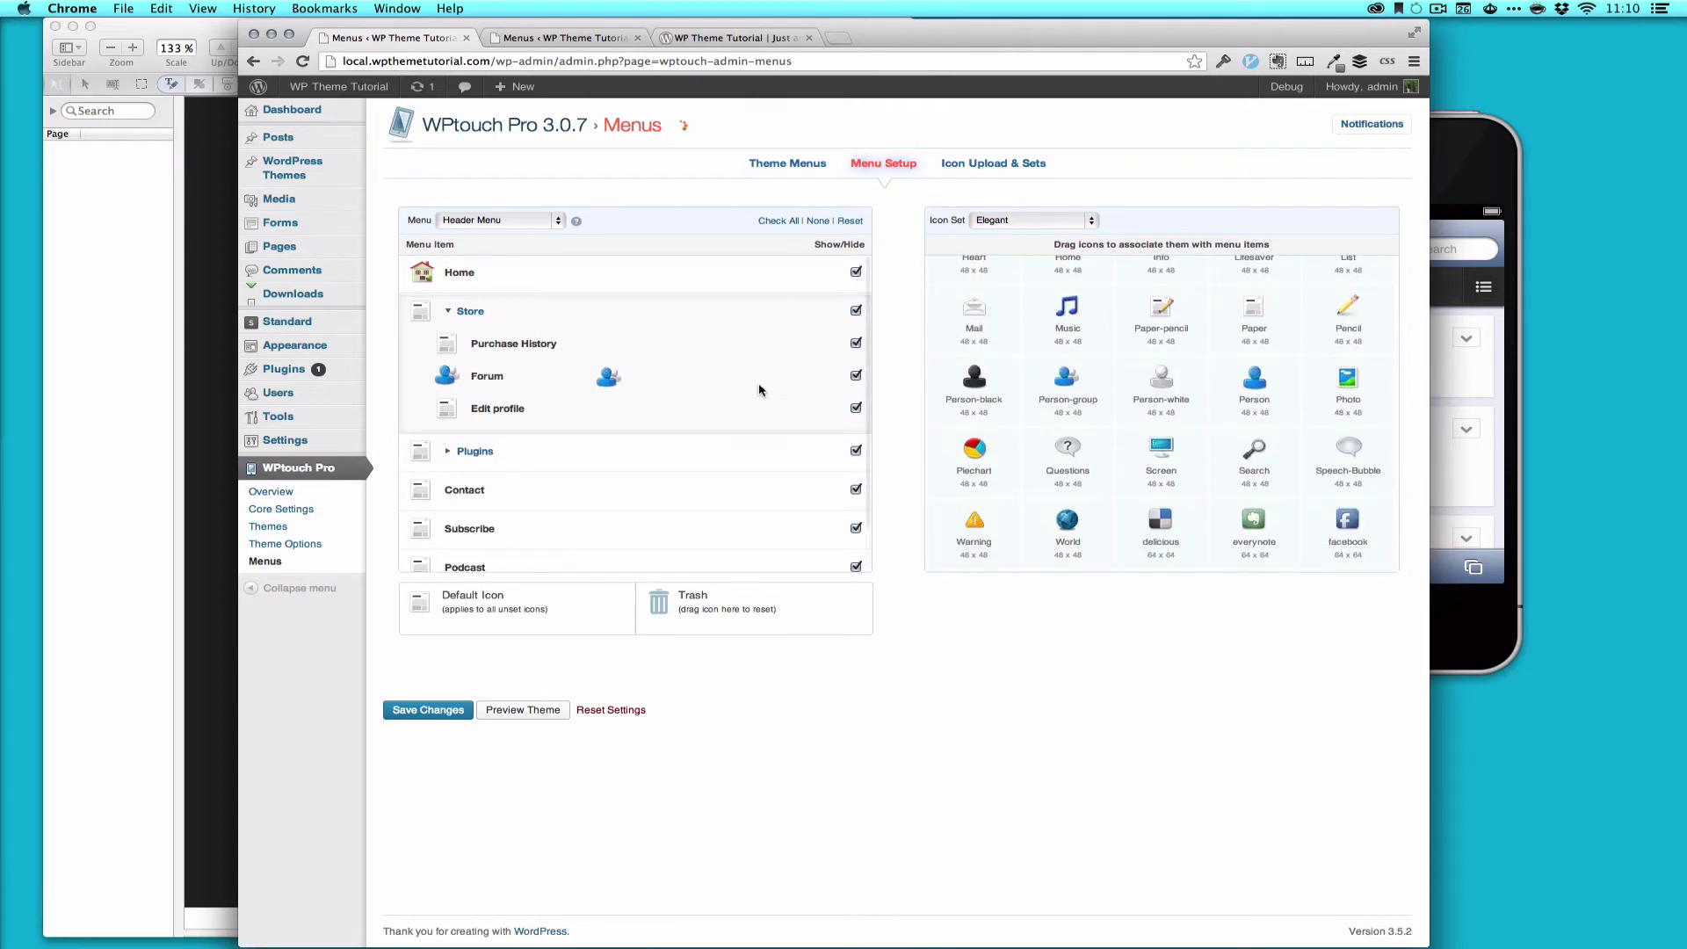
{"action": "left_click_drag", "start_coordinate": [1262, 387], "coordinate": [452, 408]}
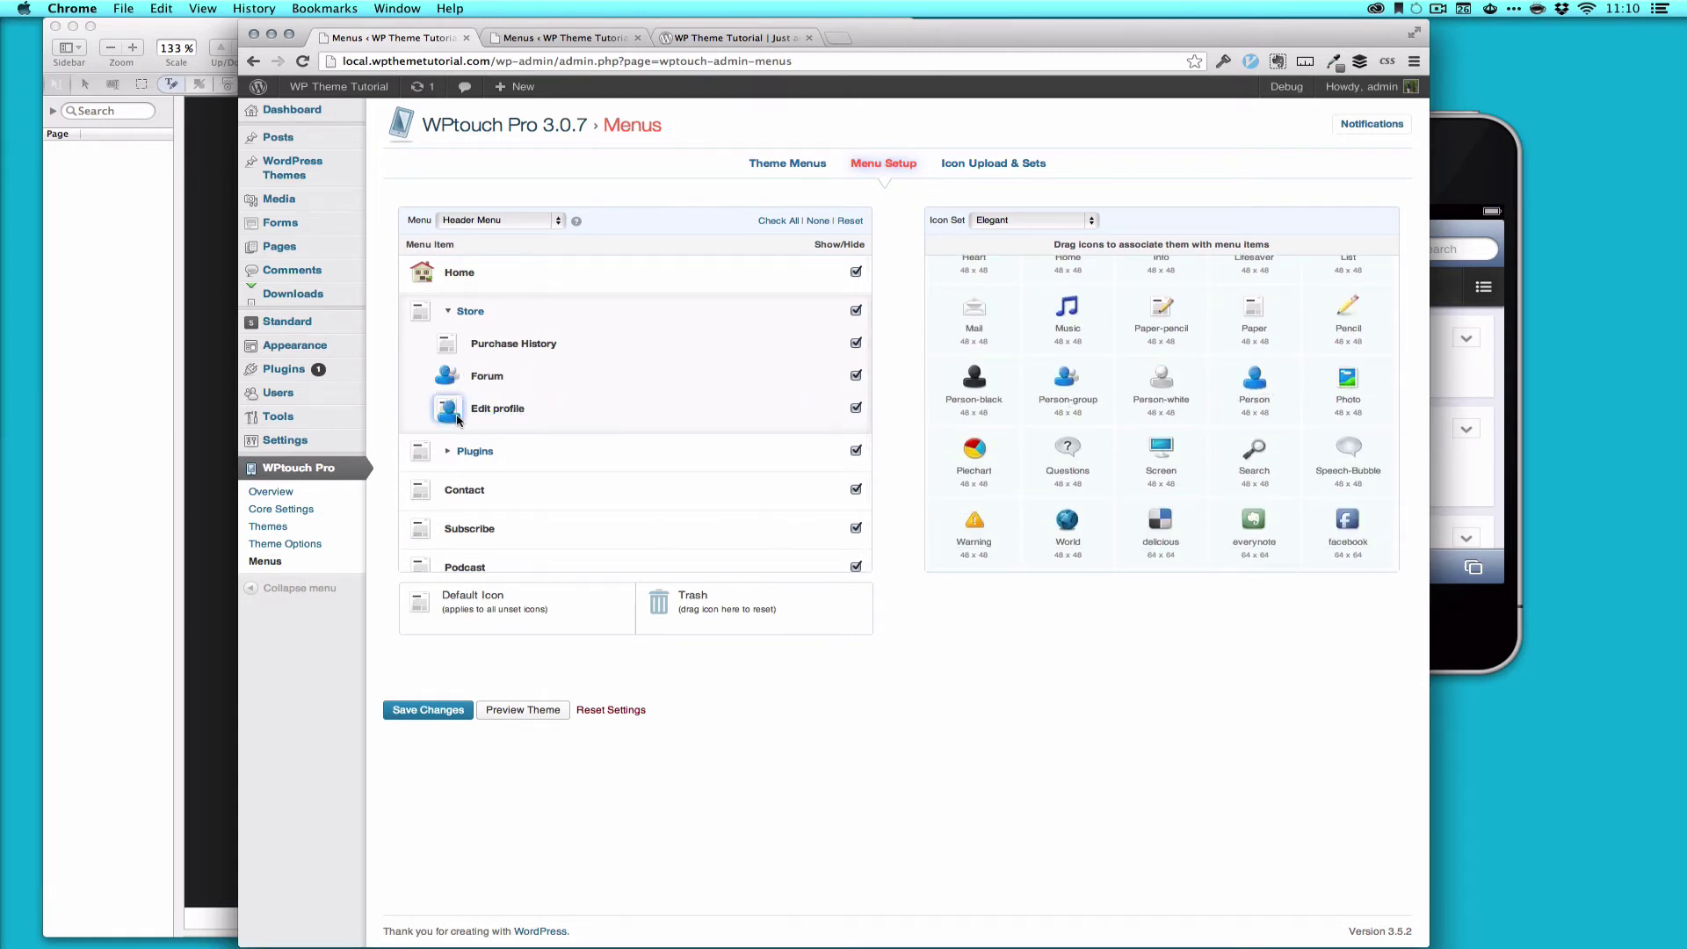
{"action": "scroll", "coordinate": [1212, 356], "scroll_direction": "up", "scroll_amount": 1}
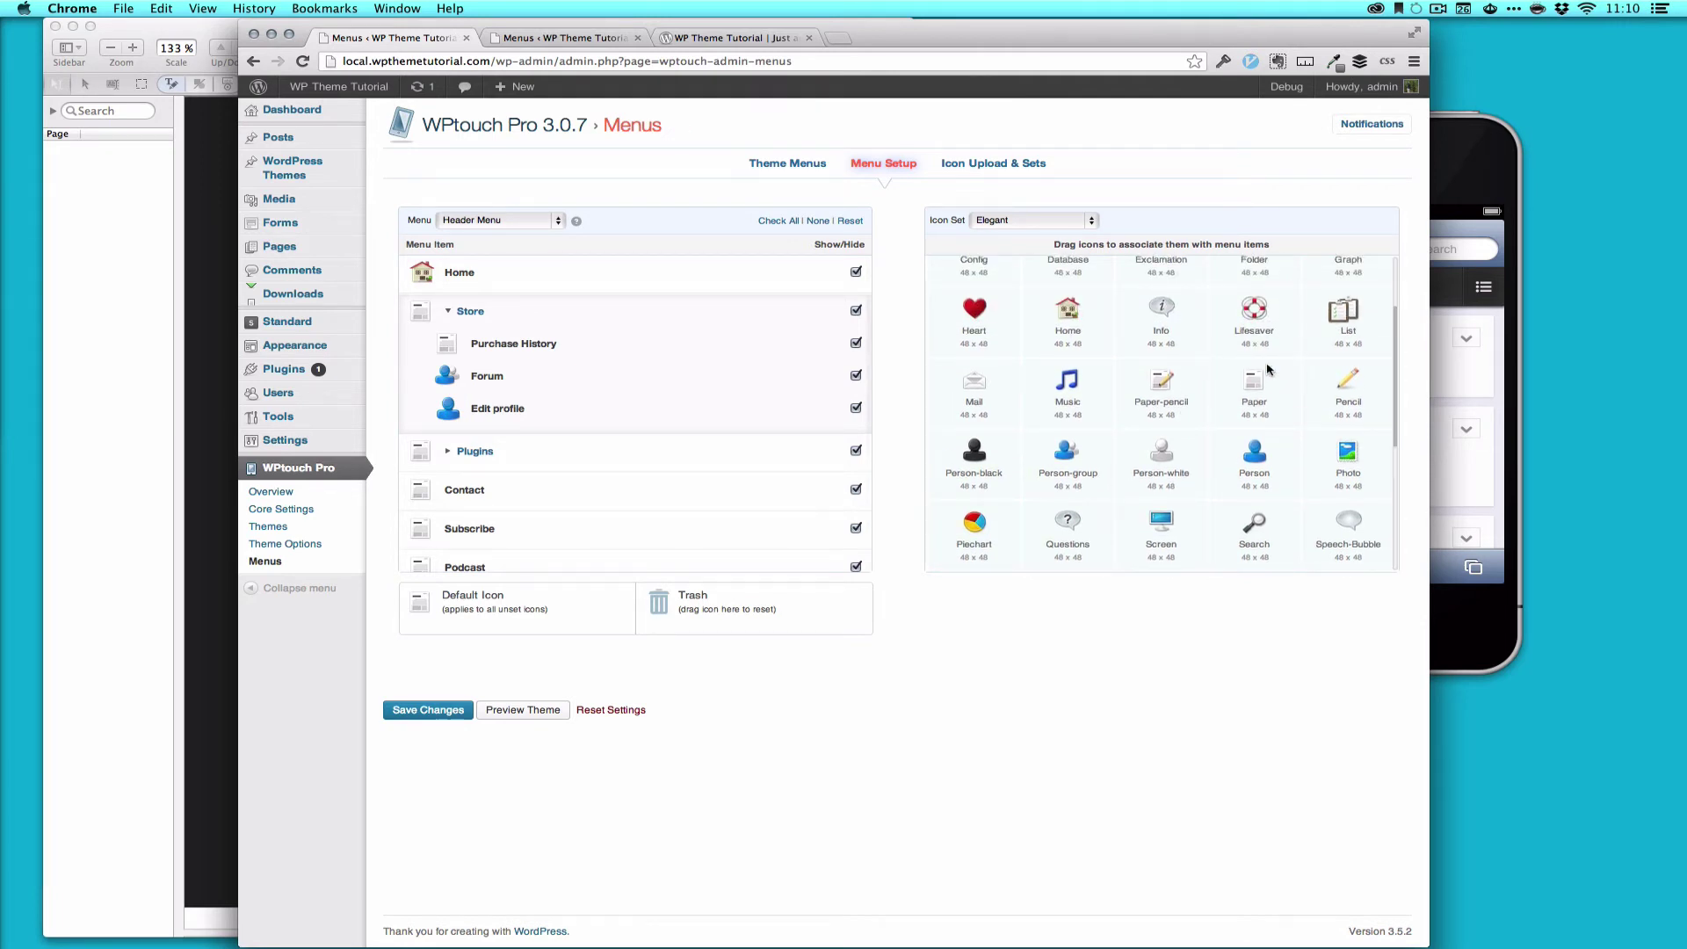
{"action": "scroll", "coordinate": [1341, 318], "scroll_direction": "up", "scroll_amount": 1}
{"action": "left_click_drag", "start_coordinate": [1351, 277], "coordinate": [446, 345]}
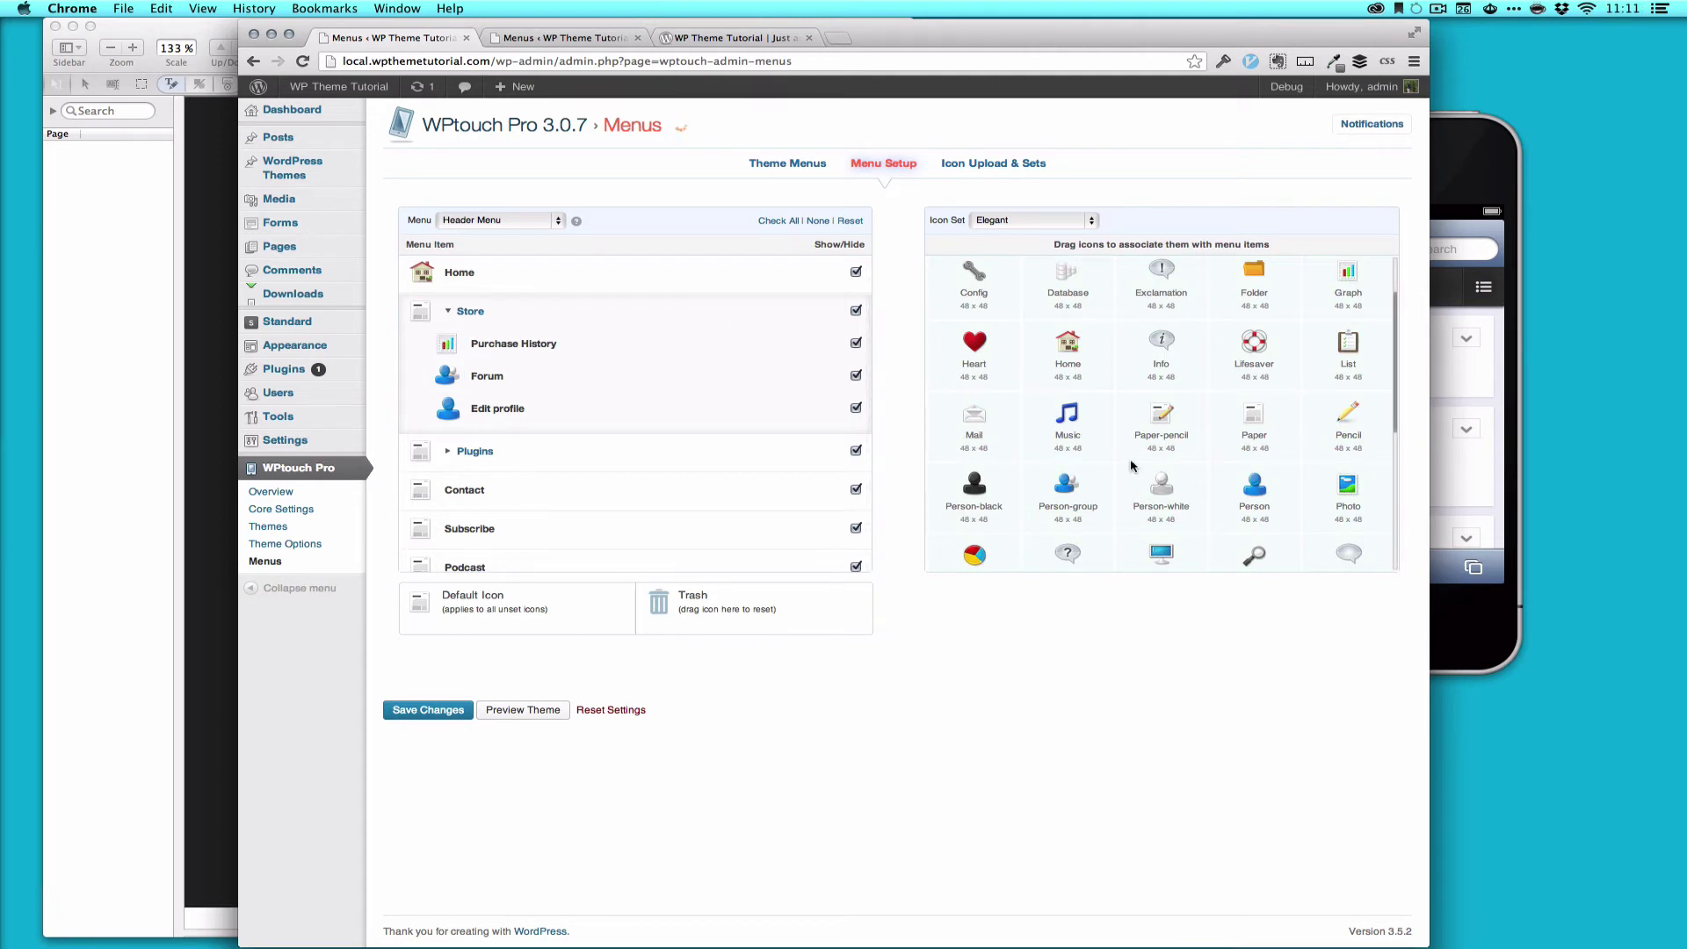
{"action": "scroll", "coordinate": [1131, 466], "scroll_direction": "down", "scroll_amount": 2}
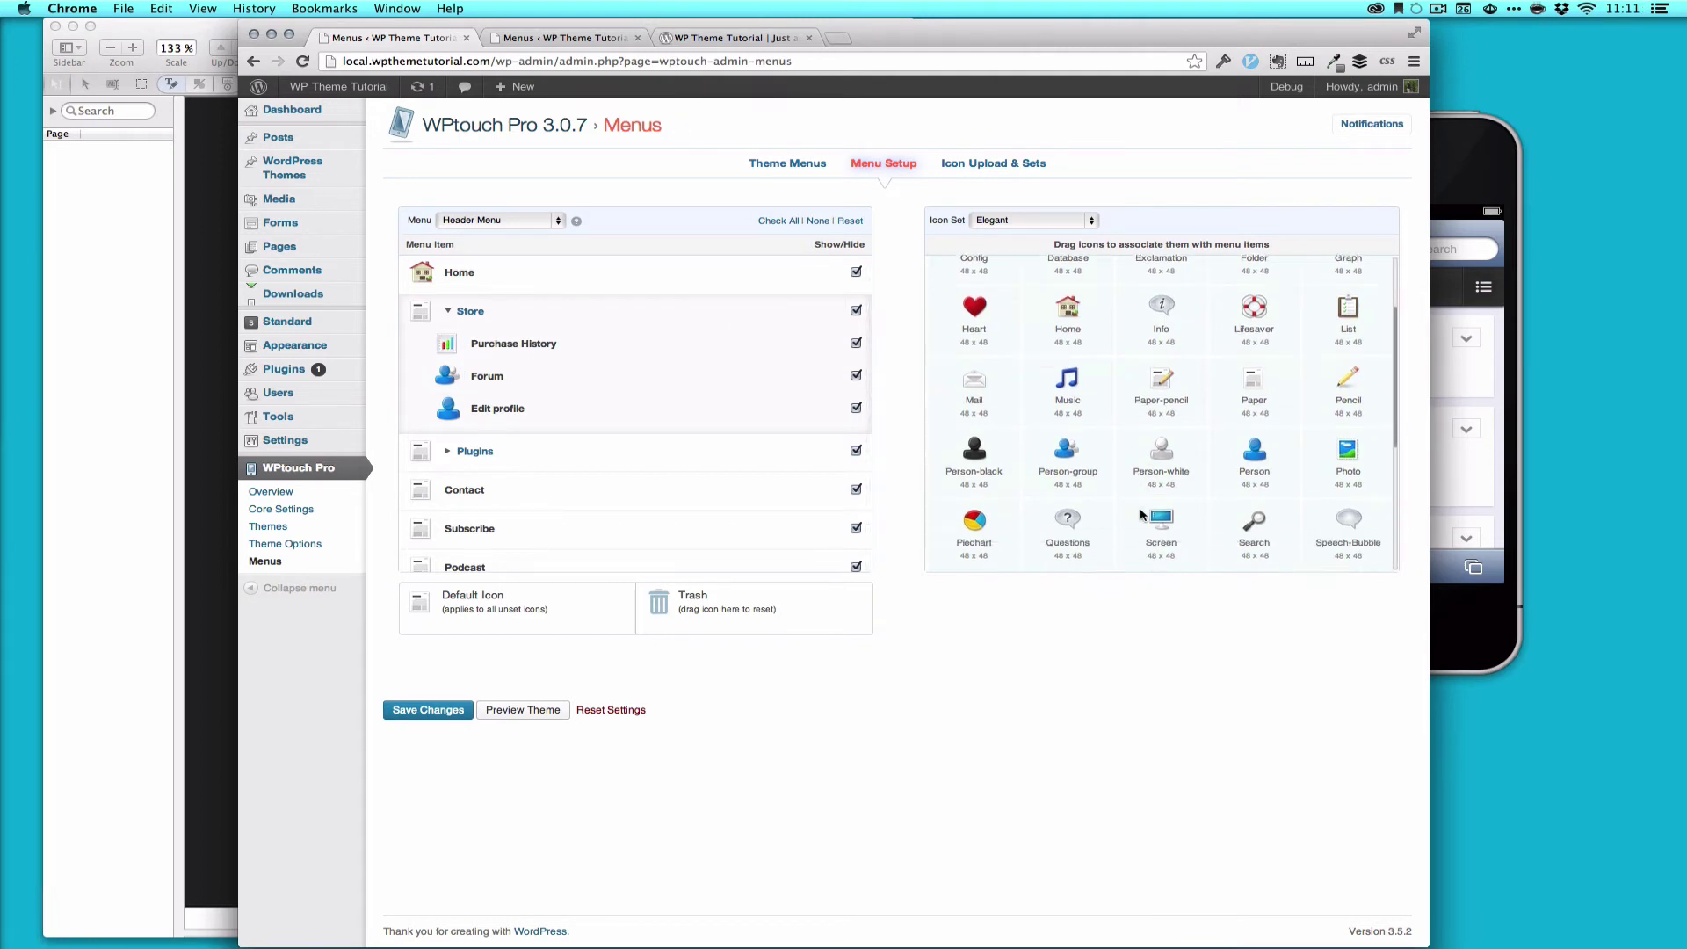
Step: Save the icon assignments, then open the reloaded mobile site's menu in iOS Simulator
{"action": "left_click", "coordinate": [424, 711]}
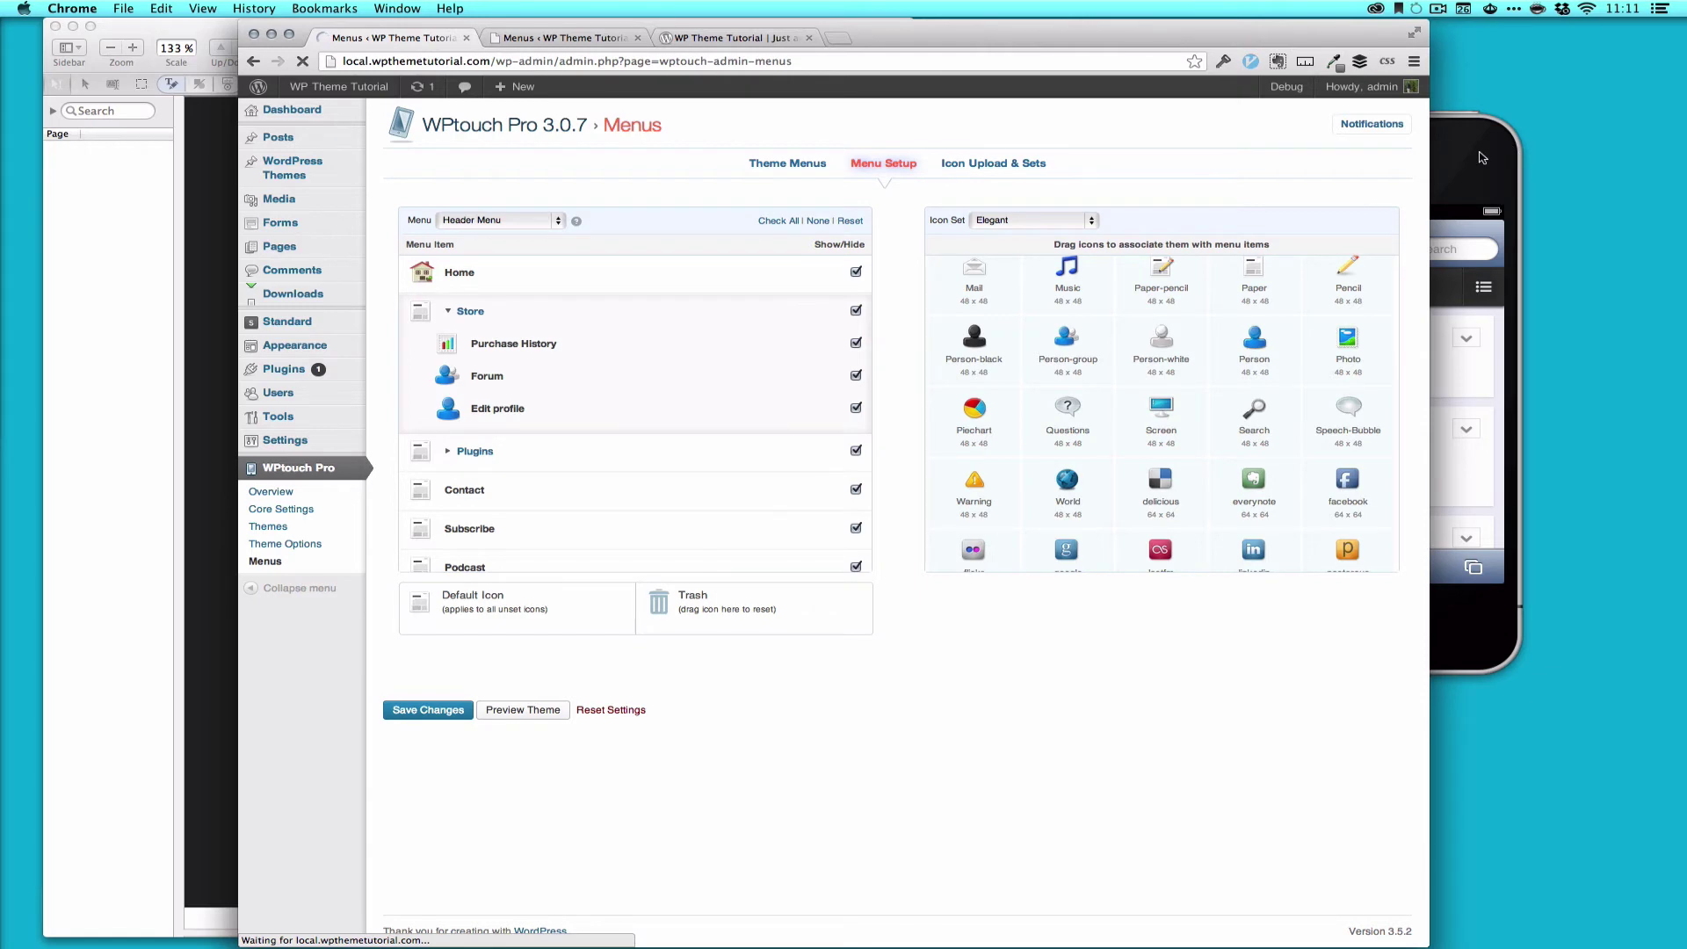
{"action": "left_click", "coordinate": [1390, 233]}
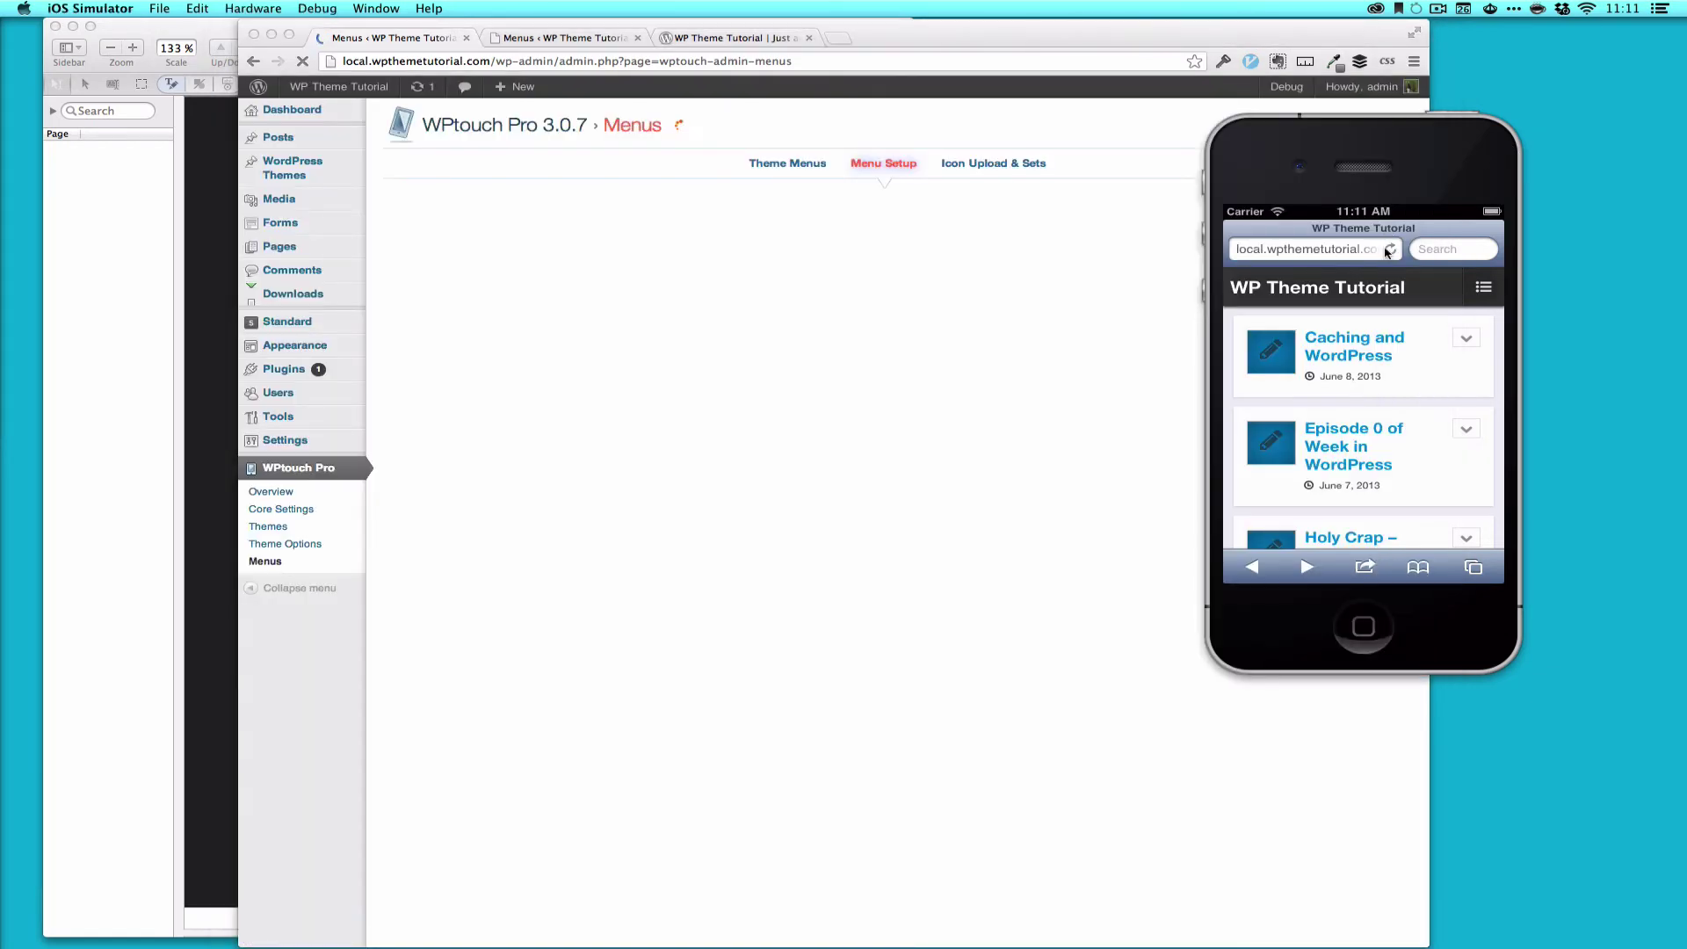
{"action": "left_click", "coordinate": [1484, 287]}
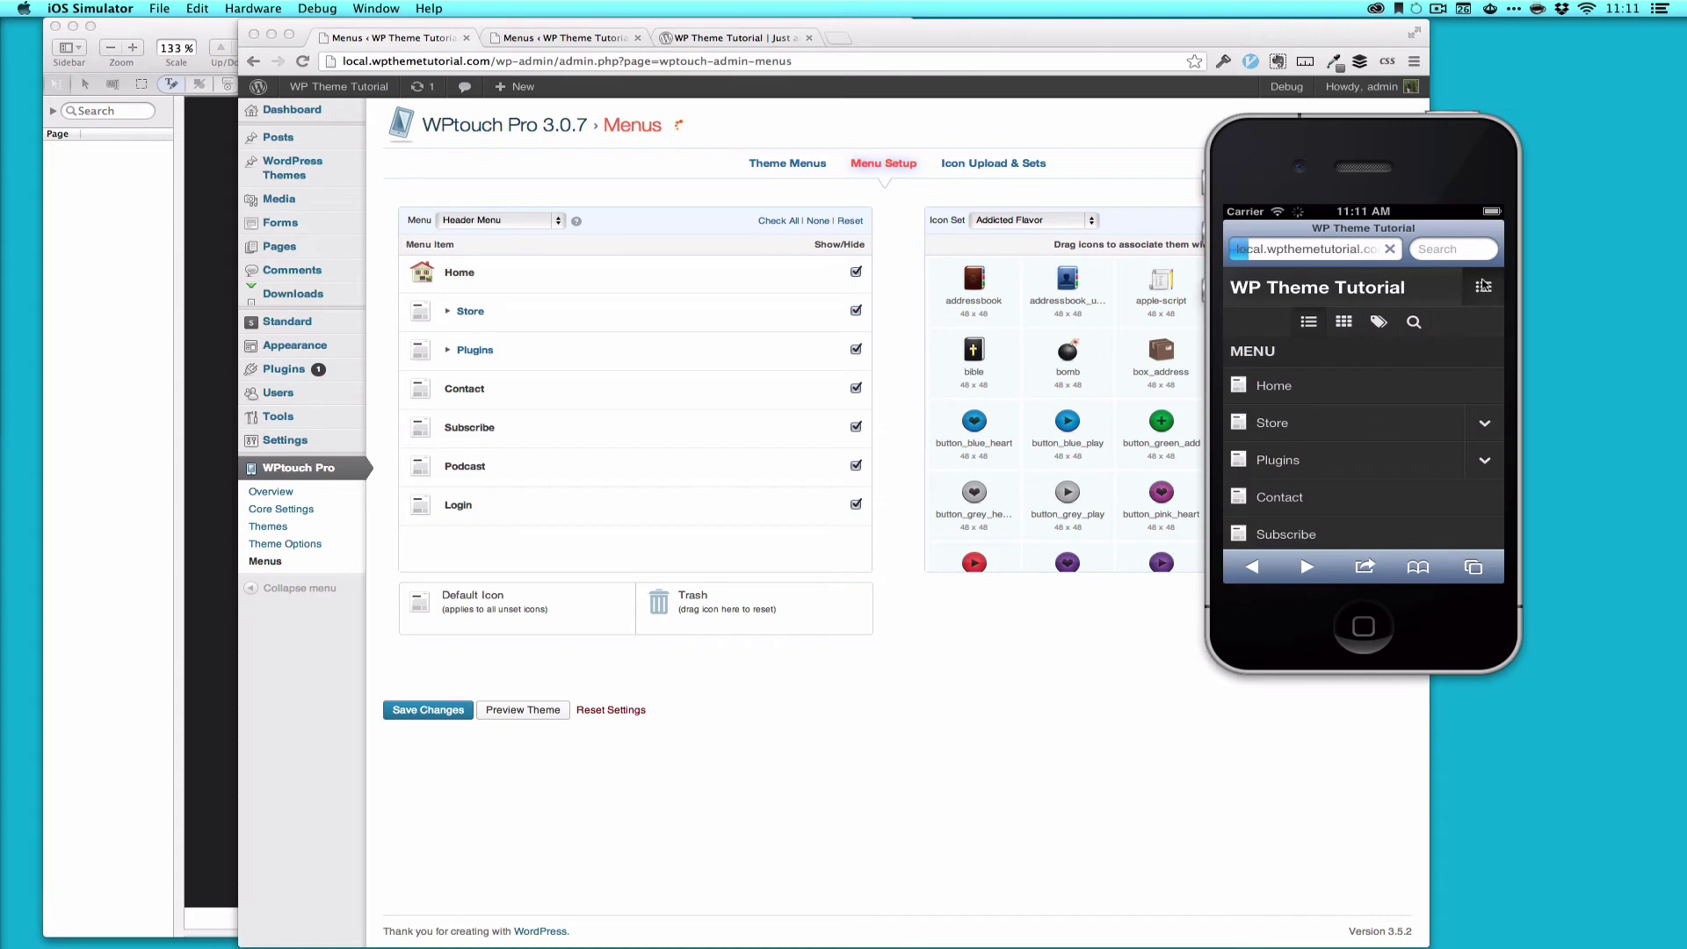
{"action": "left_click", "coordinate": [1484, 239]}
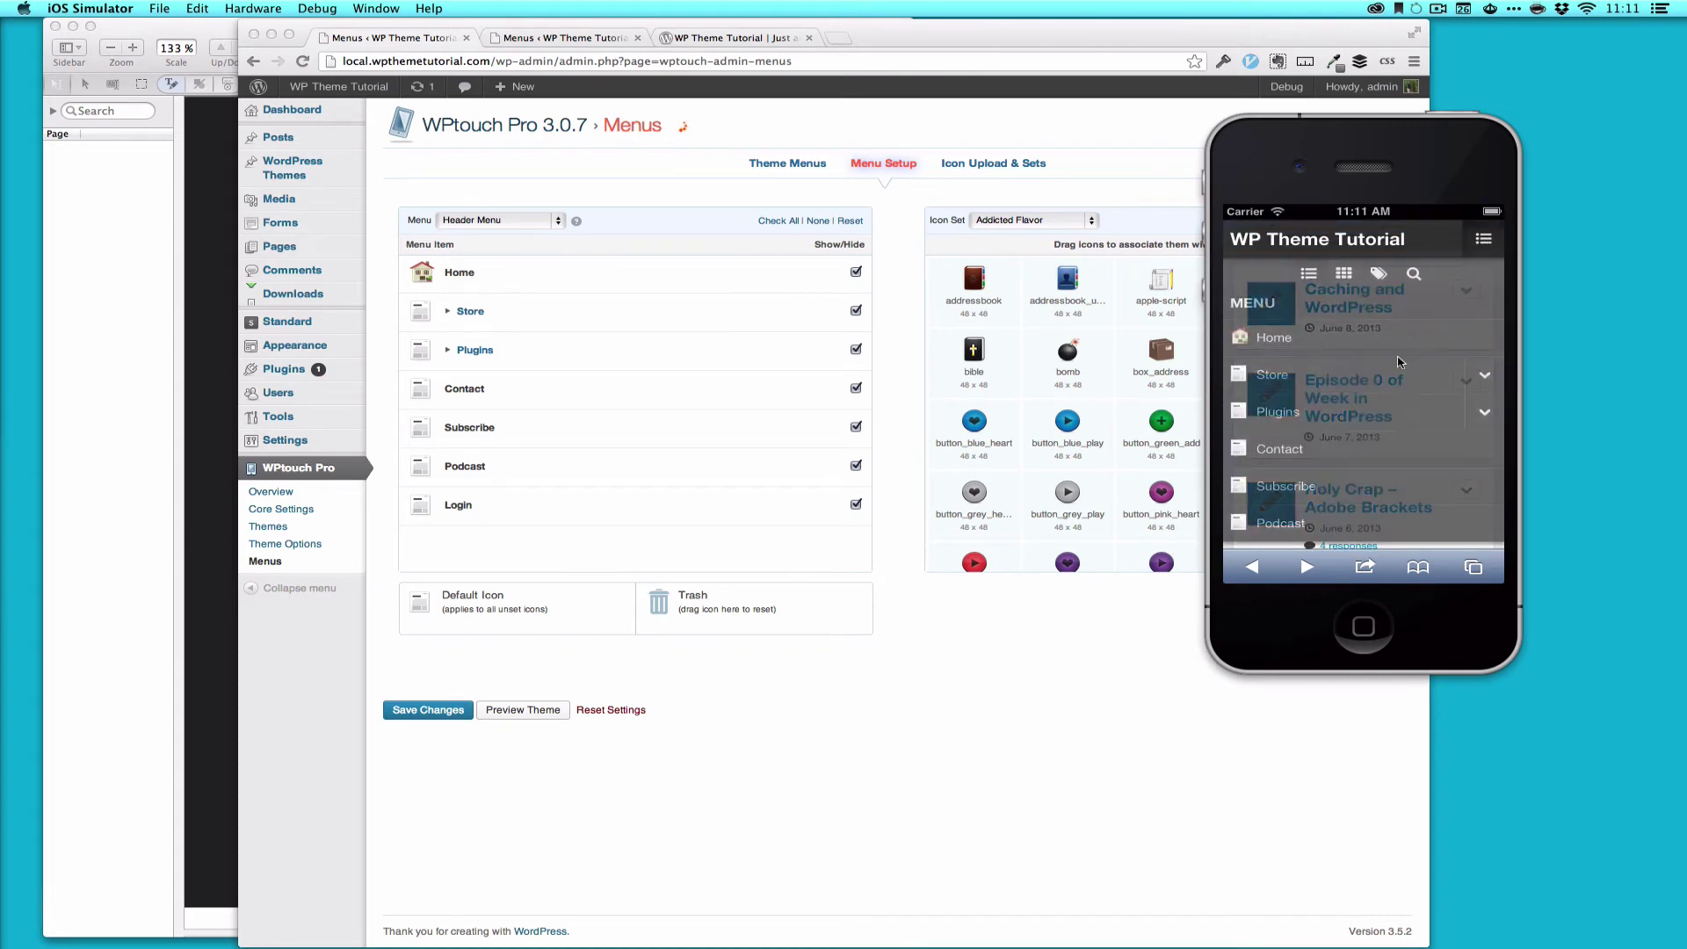
Step: Check the Store submenu in the preview, then return to admin keeping the Addicted Flavor icon set
{"action": "left_click", "coordinate": [1492, 376]}
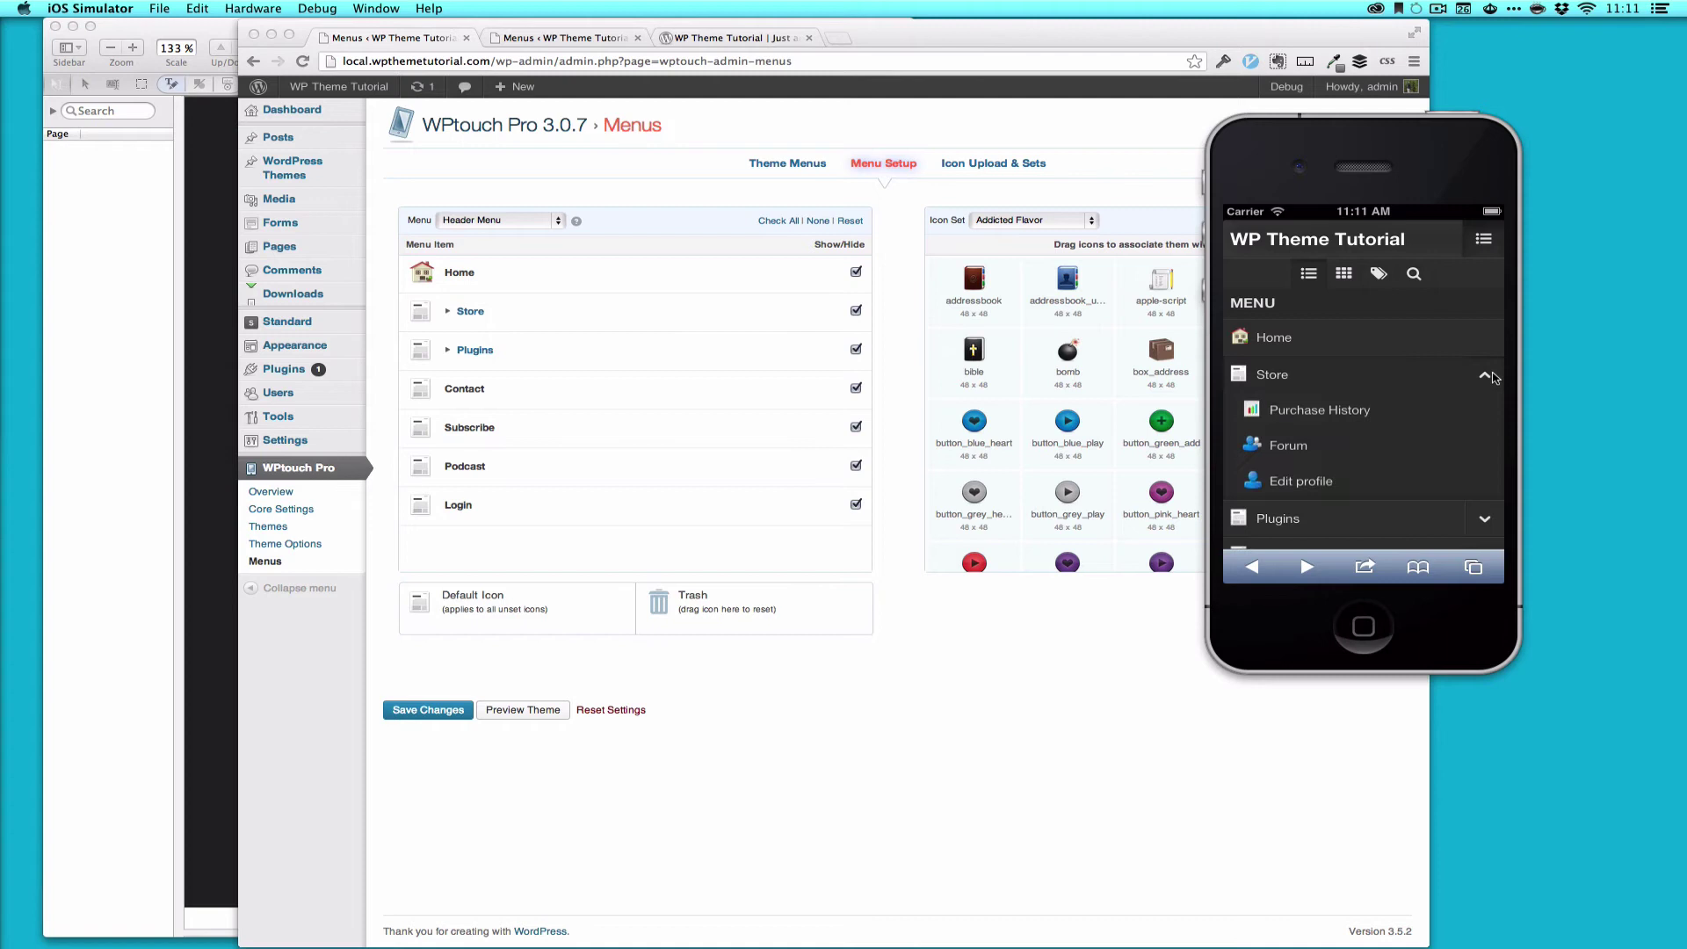
{"action": "left_click", "coordinate": [1492, 376]}
{"action": "left_click", "coordinate": [1134, 163]}
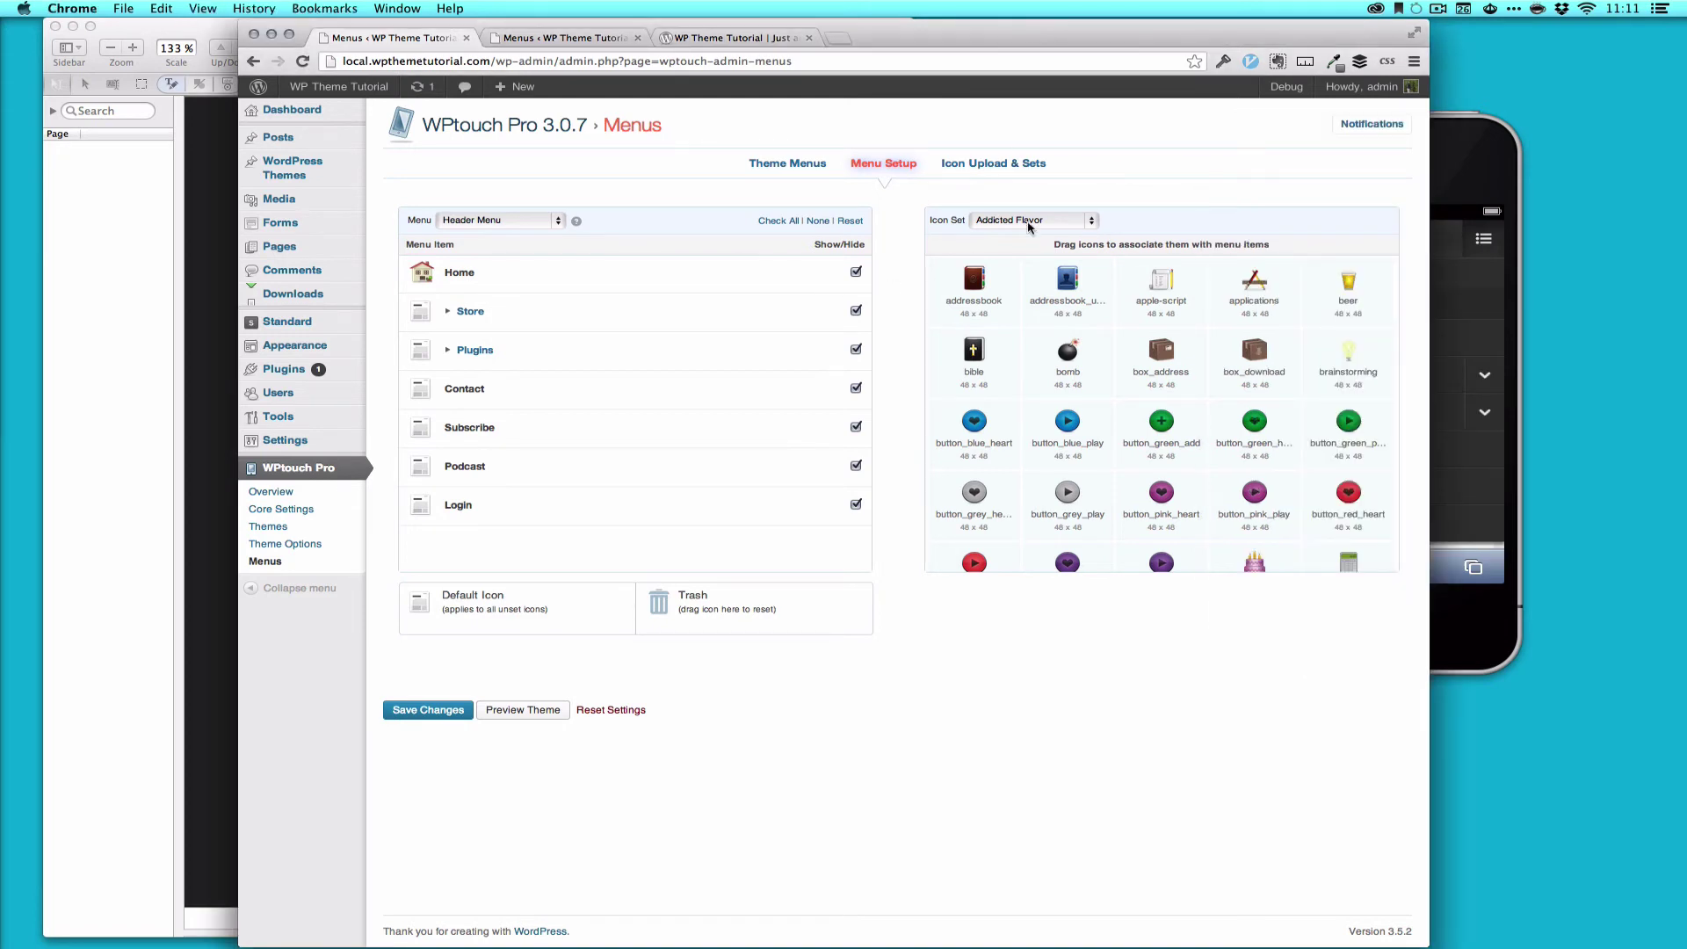
{"action": "left_click", "coordinate": [1030, 221]}
{"action": "left_click", "coordinate": [1181, 179]}
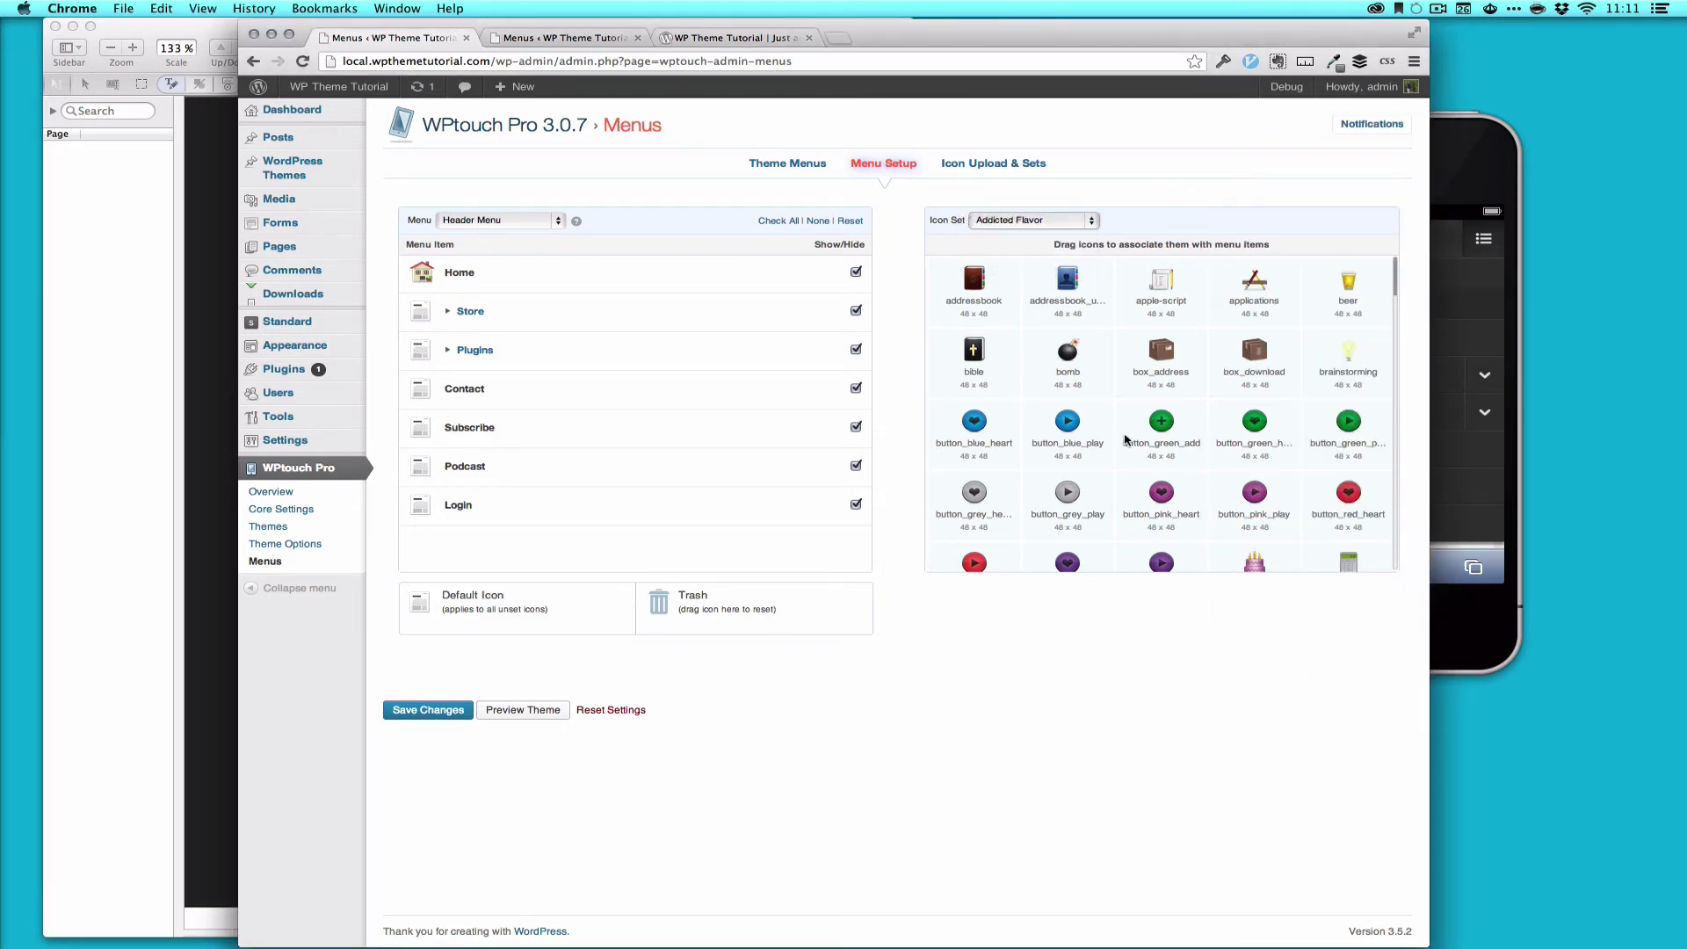
Step: Give Podcast the podcast icon, Subscribe the RSS circle, Login the red mushroom, and save
{"action": "scroll", "coordinate": [1120, 457], "scroll_direction": "down", "scroll_amount": 5}
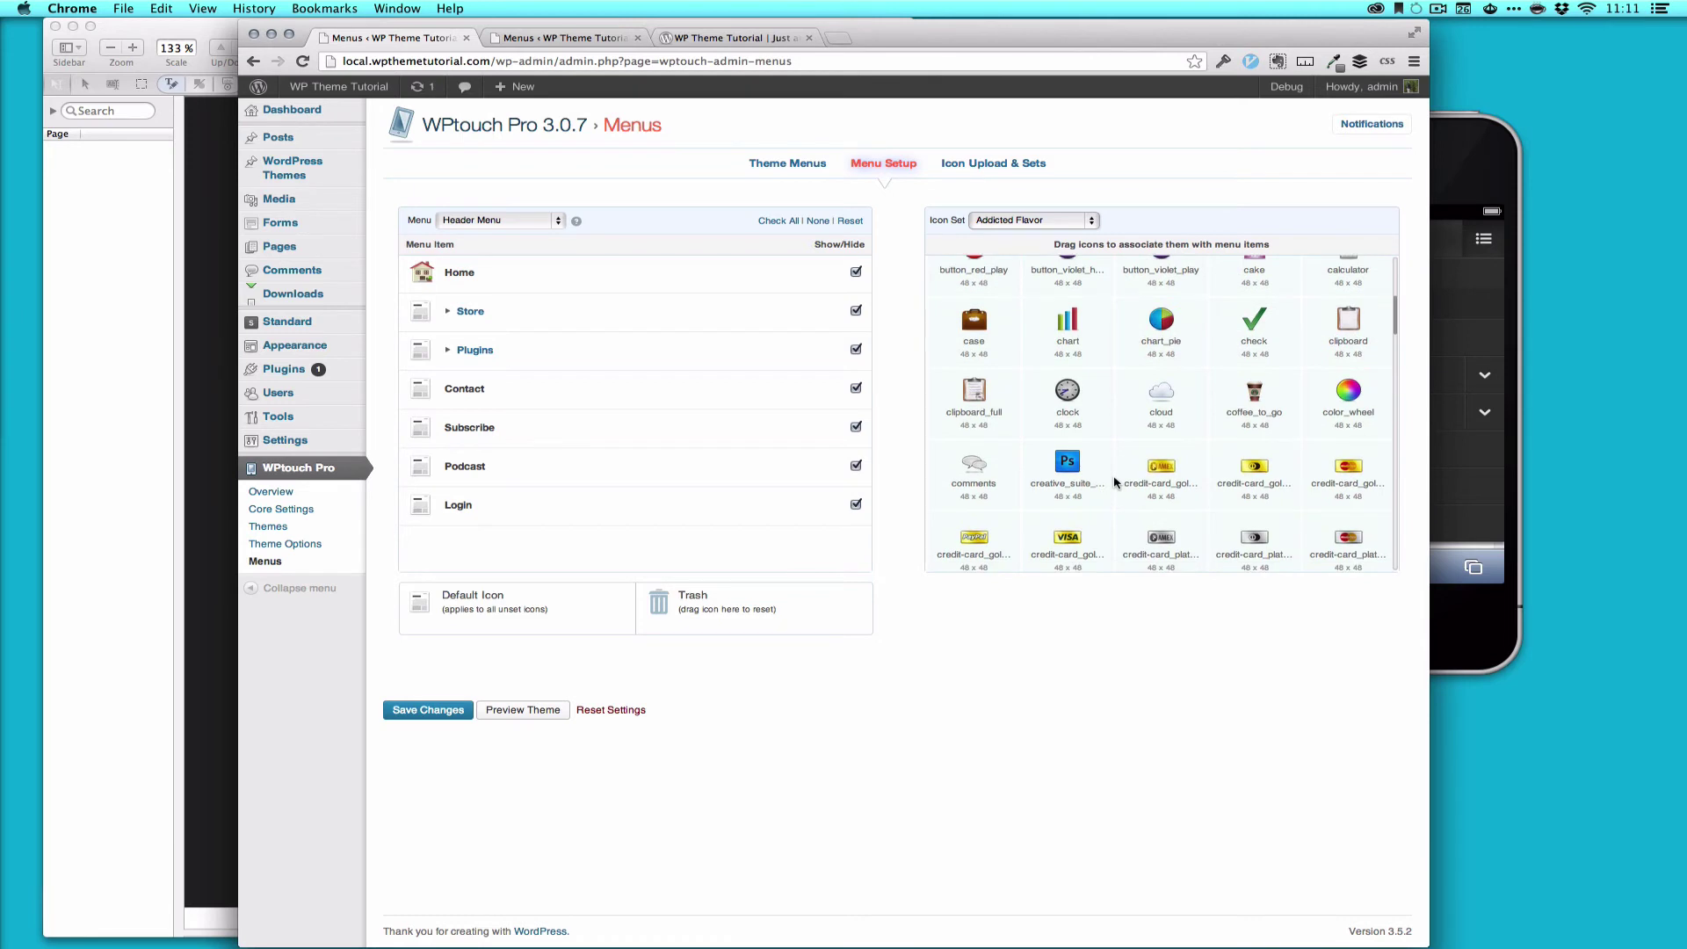
{"action": "scroll", "coordinate": [1114, 482], "scroll_direction": "down", "scroll_amount": 10}
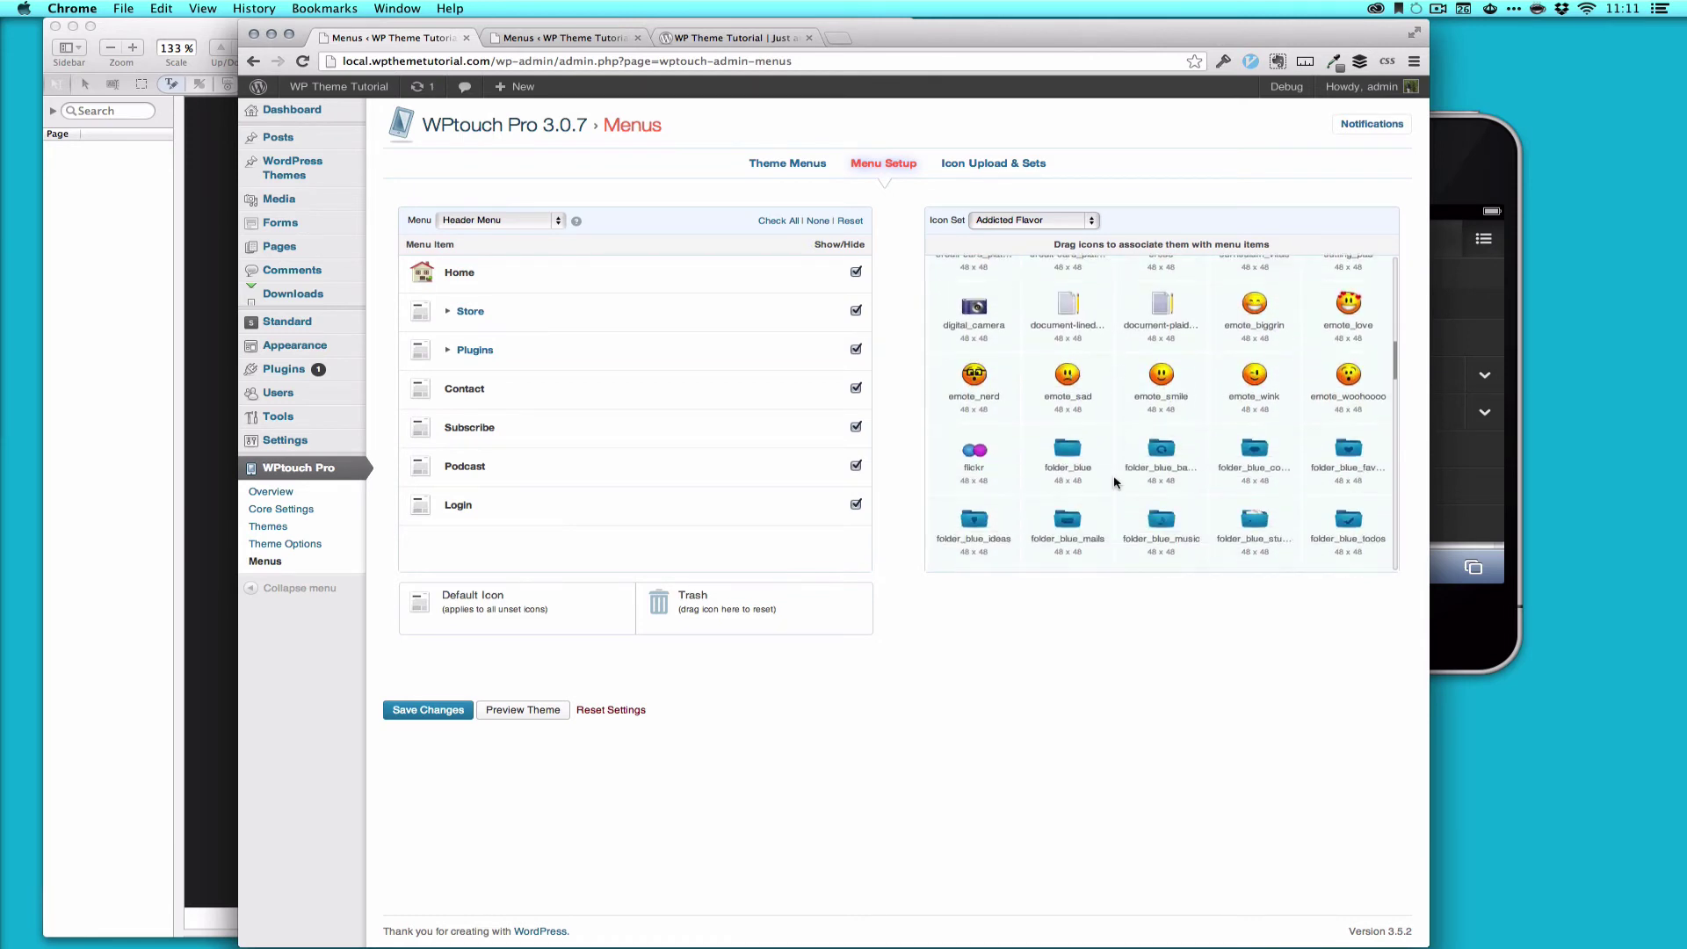
{"action": "scroll", "coordinate": [1115, 483], "scroll_direction": "down", "scroll_amount": 10}
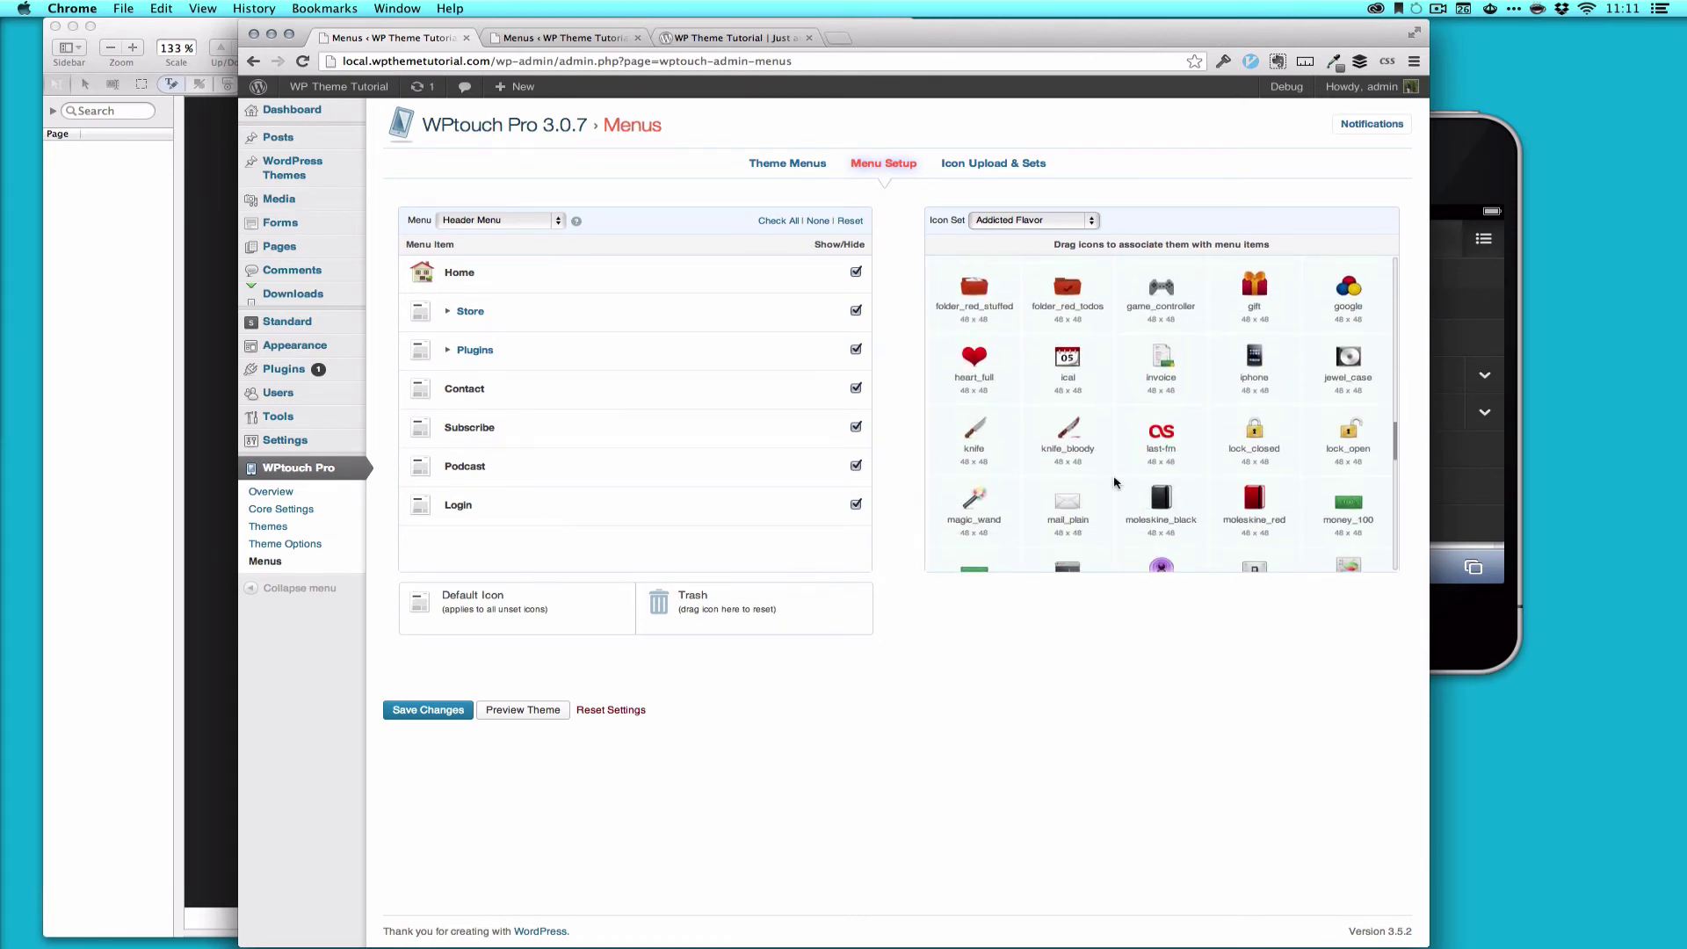
{"action": "left_click_drag", "start_coordinate": [1160, 425], "coordinate": [422, 465]}
{"action": "left_click_drag", "start_coordinate": [975, 492], "coordinate": [421, 436]}
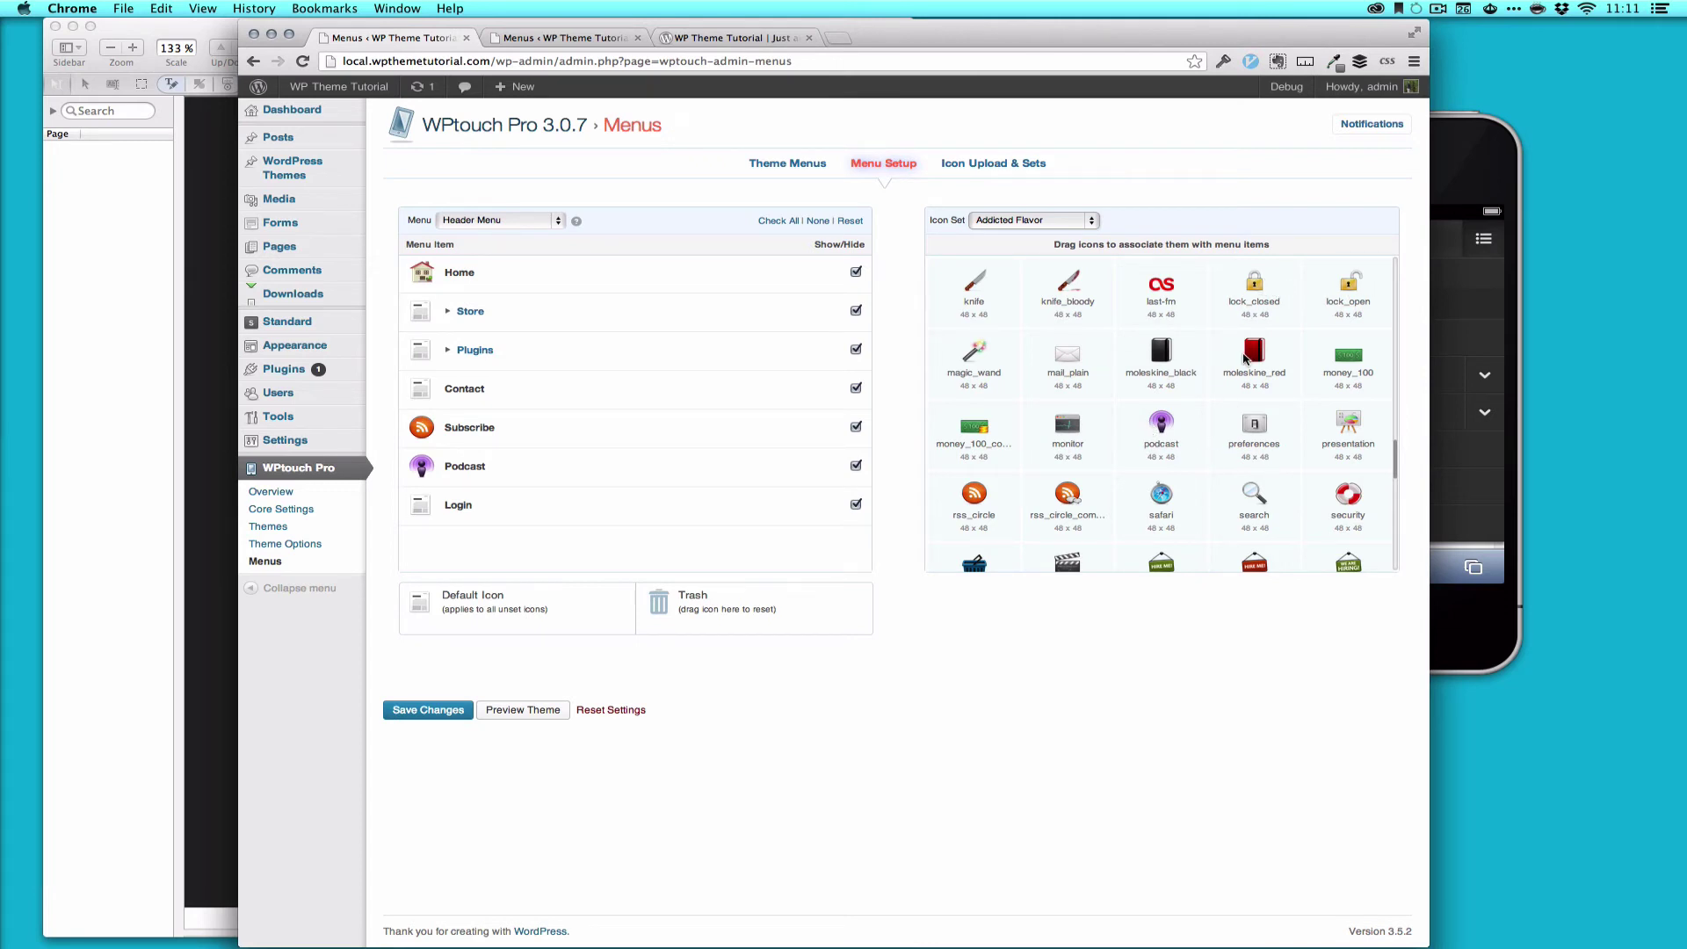
{"action": "scroll", "coordinate": [1244, 357], "scroll_direction": "down", "scroll_amount": 5}
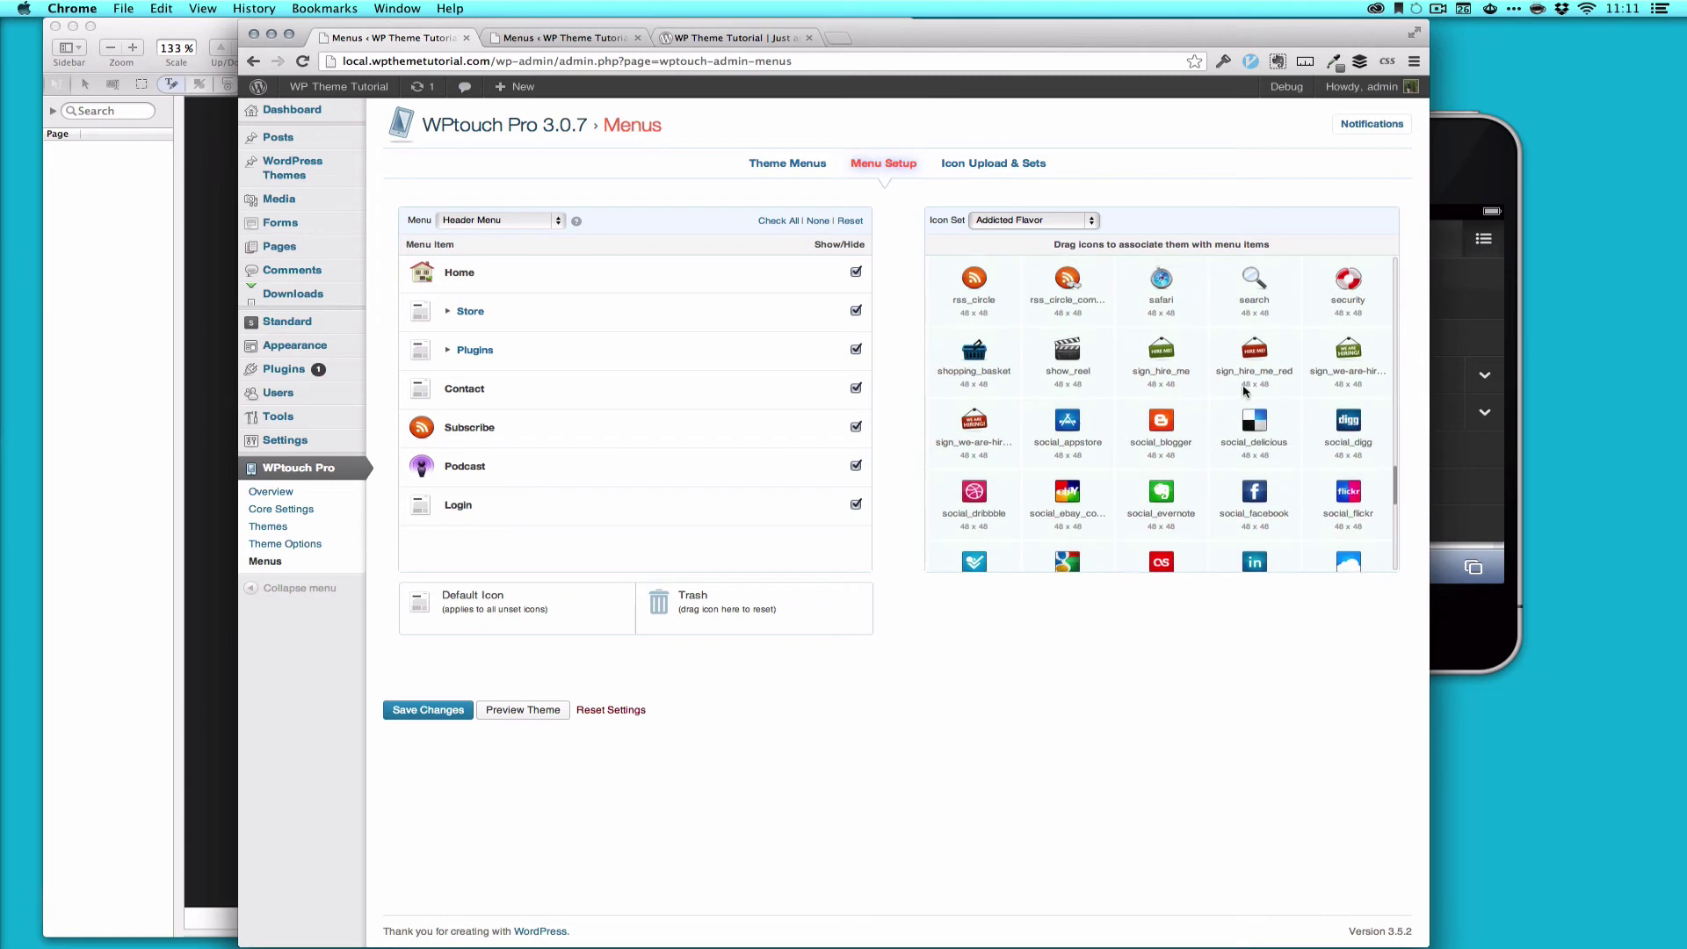
{"action": "scroll", "coordinate": [1244, 391], "scroll_direction": "down", "scroll_amount": 10}
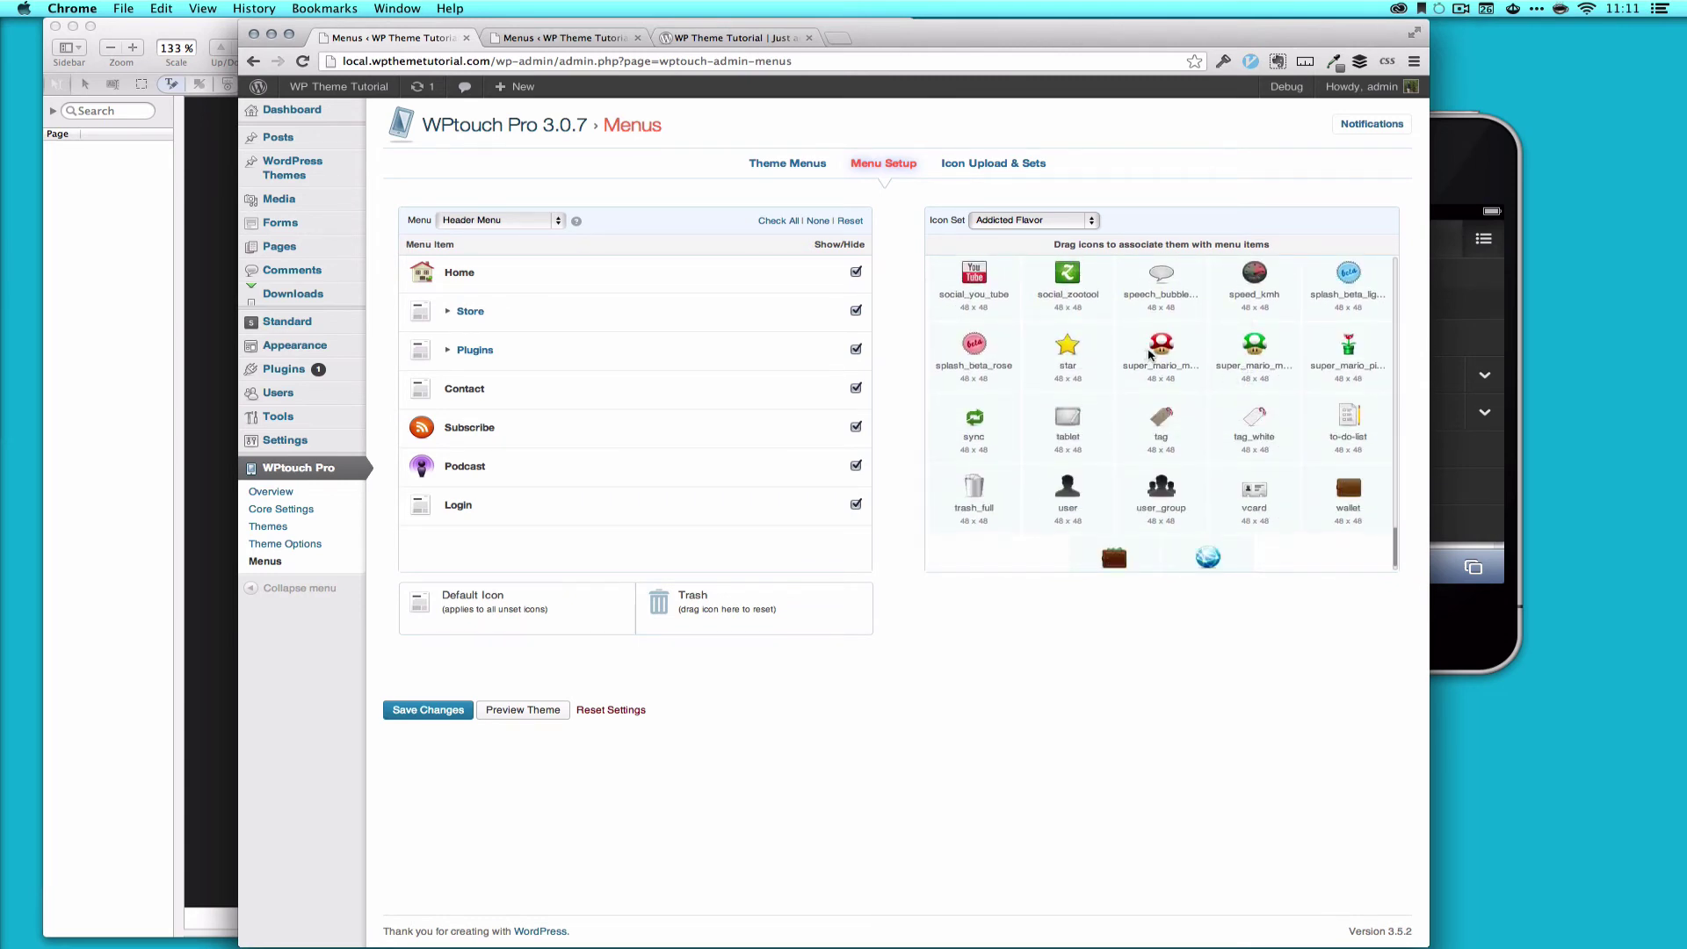
{"action": "left_click_drag", "start_coordinate": [1149, 353], "coordinate": [421, 506]}
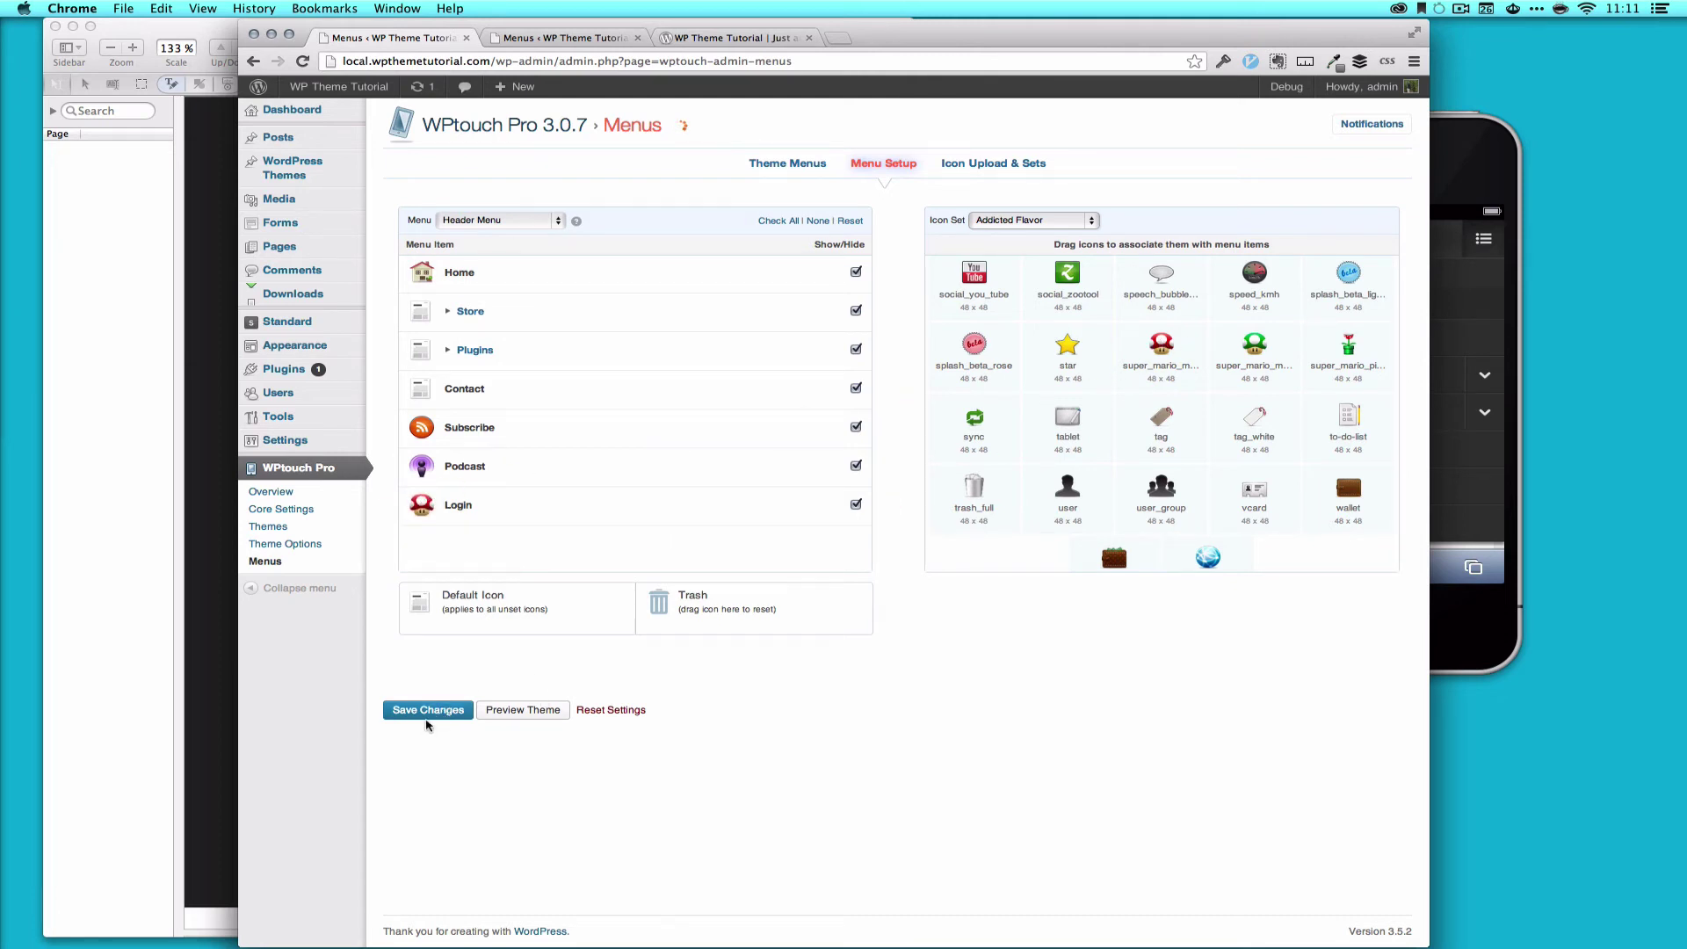
{"action": "left_click", "coordinate": [428, 718]}
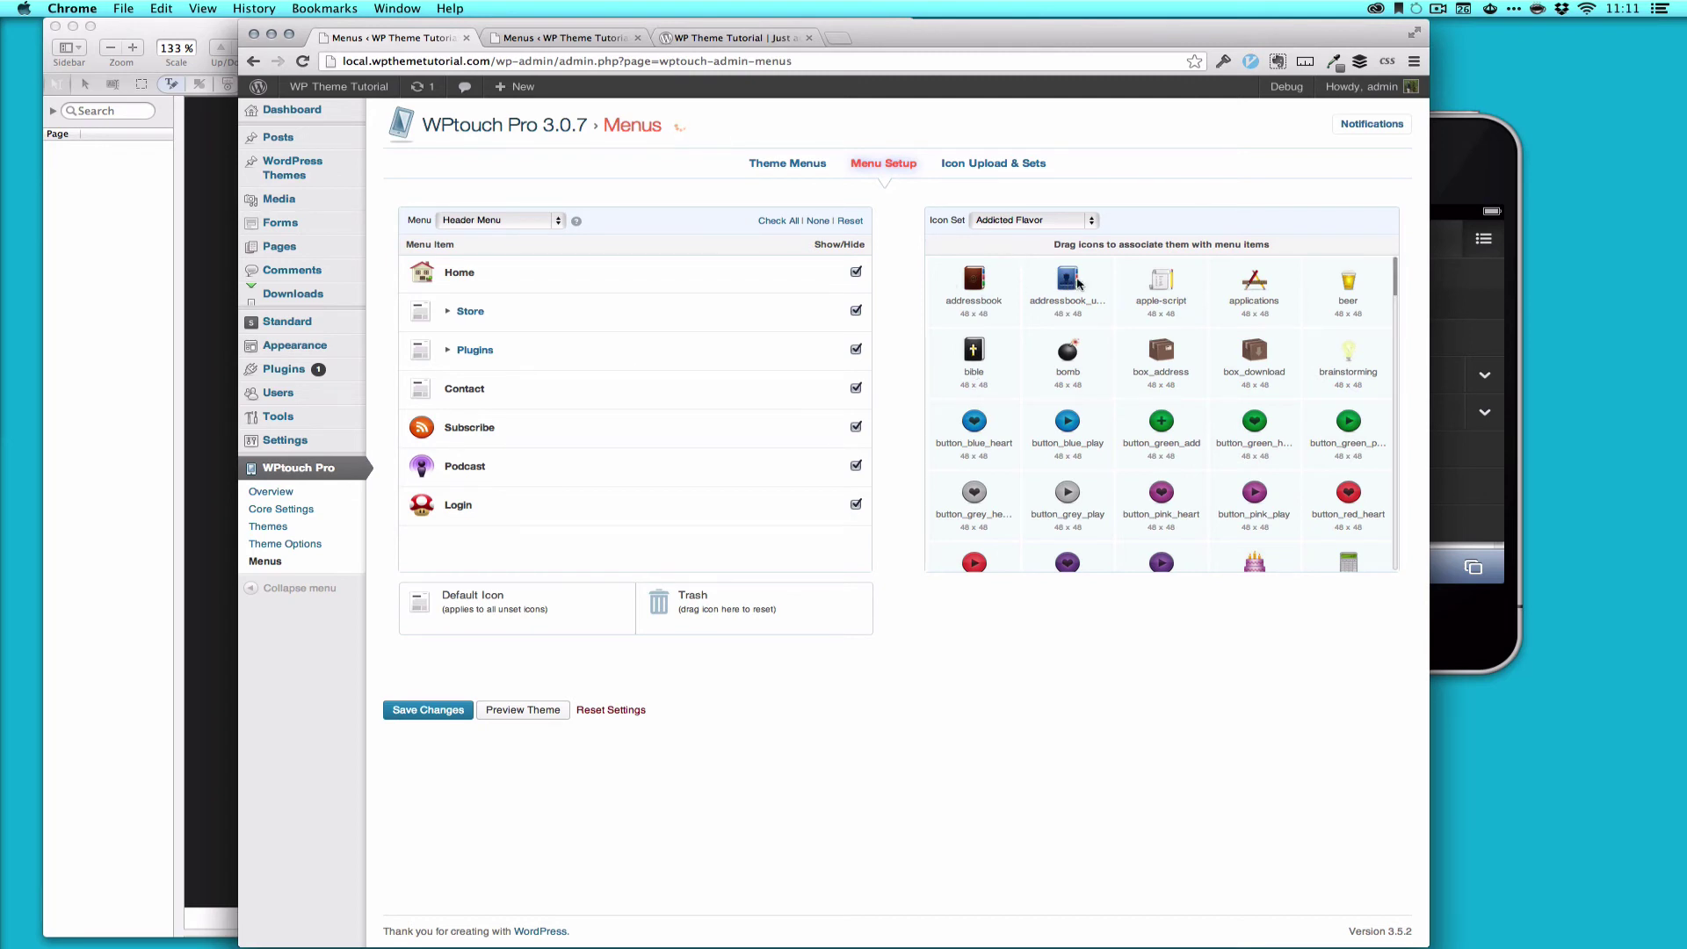
Step: Give Contact the addressbook icon, save, and reload the mobile page in the simulator
{"action": "left_click_drag", "start_coordinate": [976, 281], "coordinate": [426, 396]}
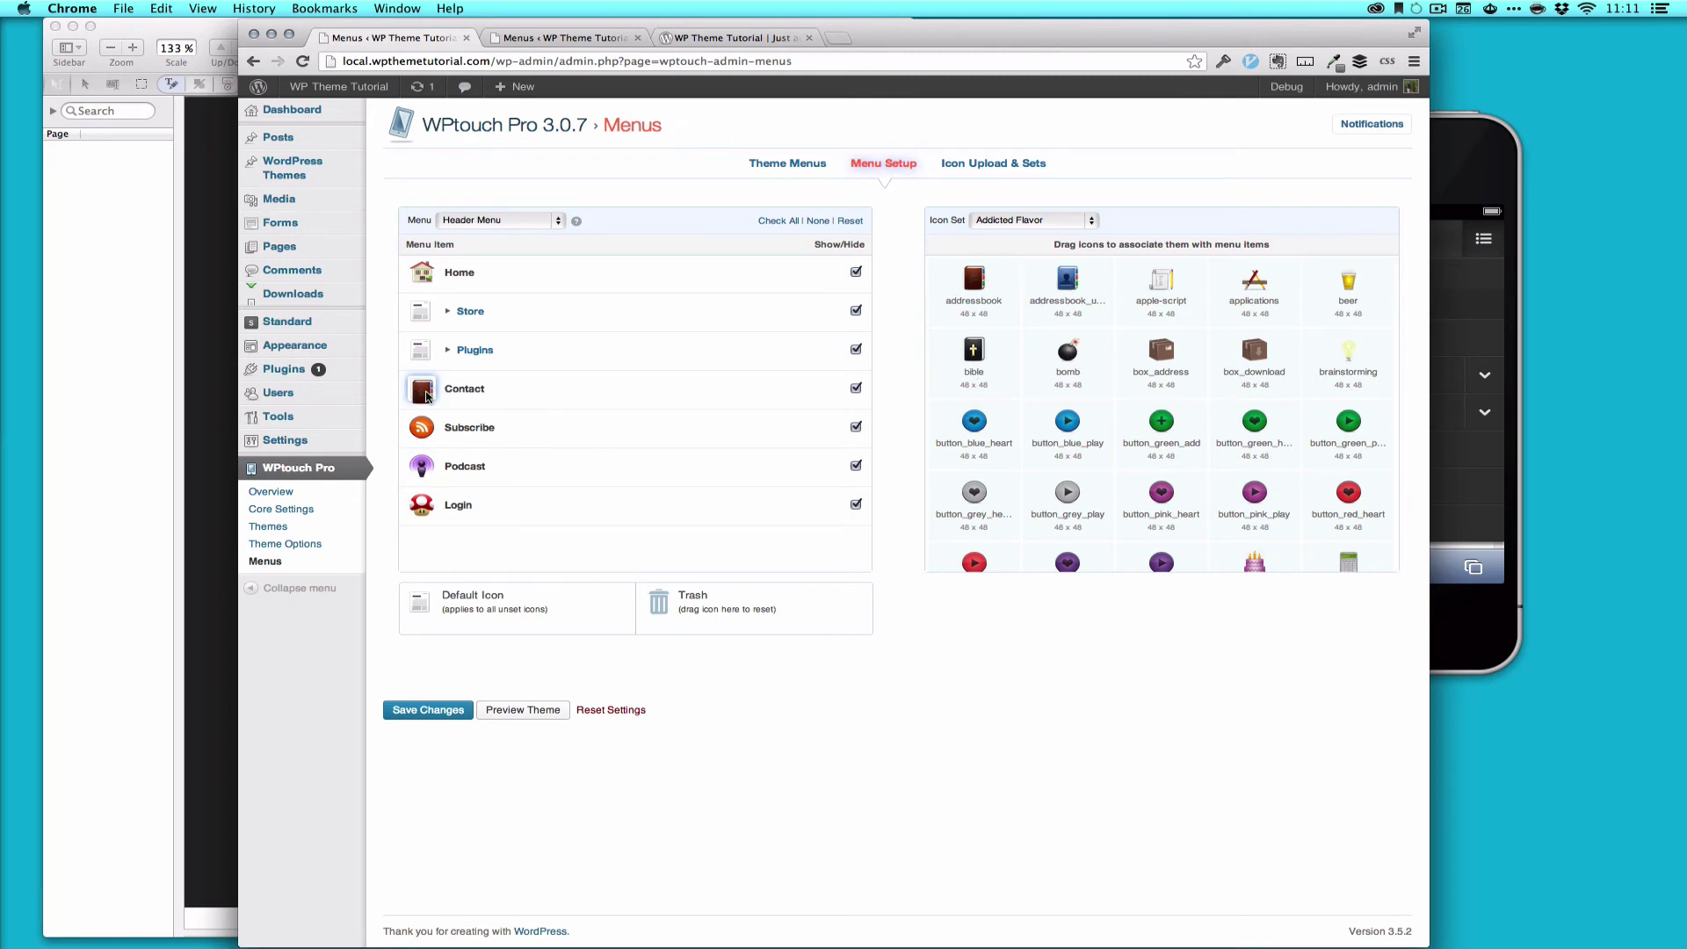
{"action": "left_click", "coordinate": [430, 718]}
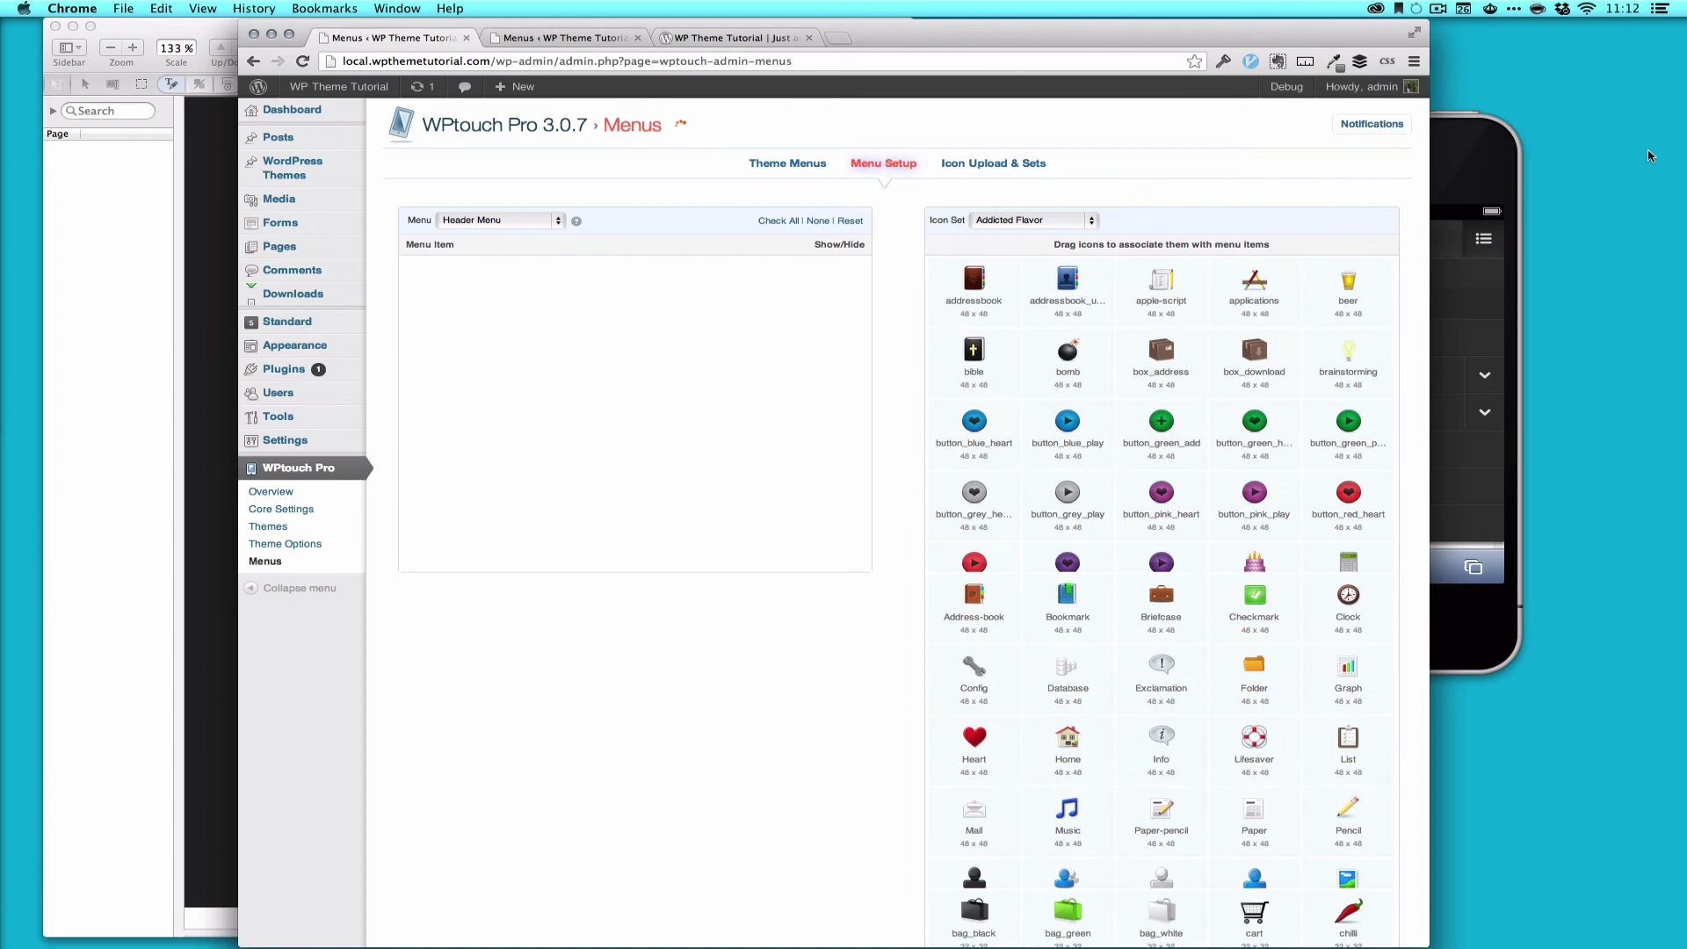
{"action": "left_click", "coordinate": [1454, 215]}
{"action": "left_click", "coordinate": [1371, 214]}
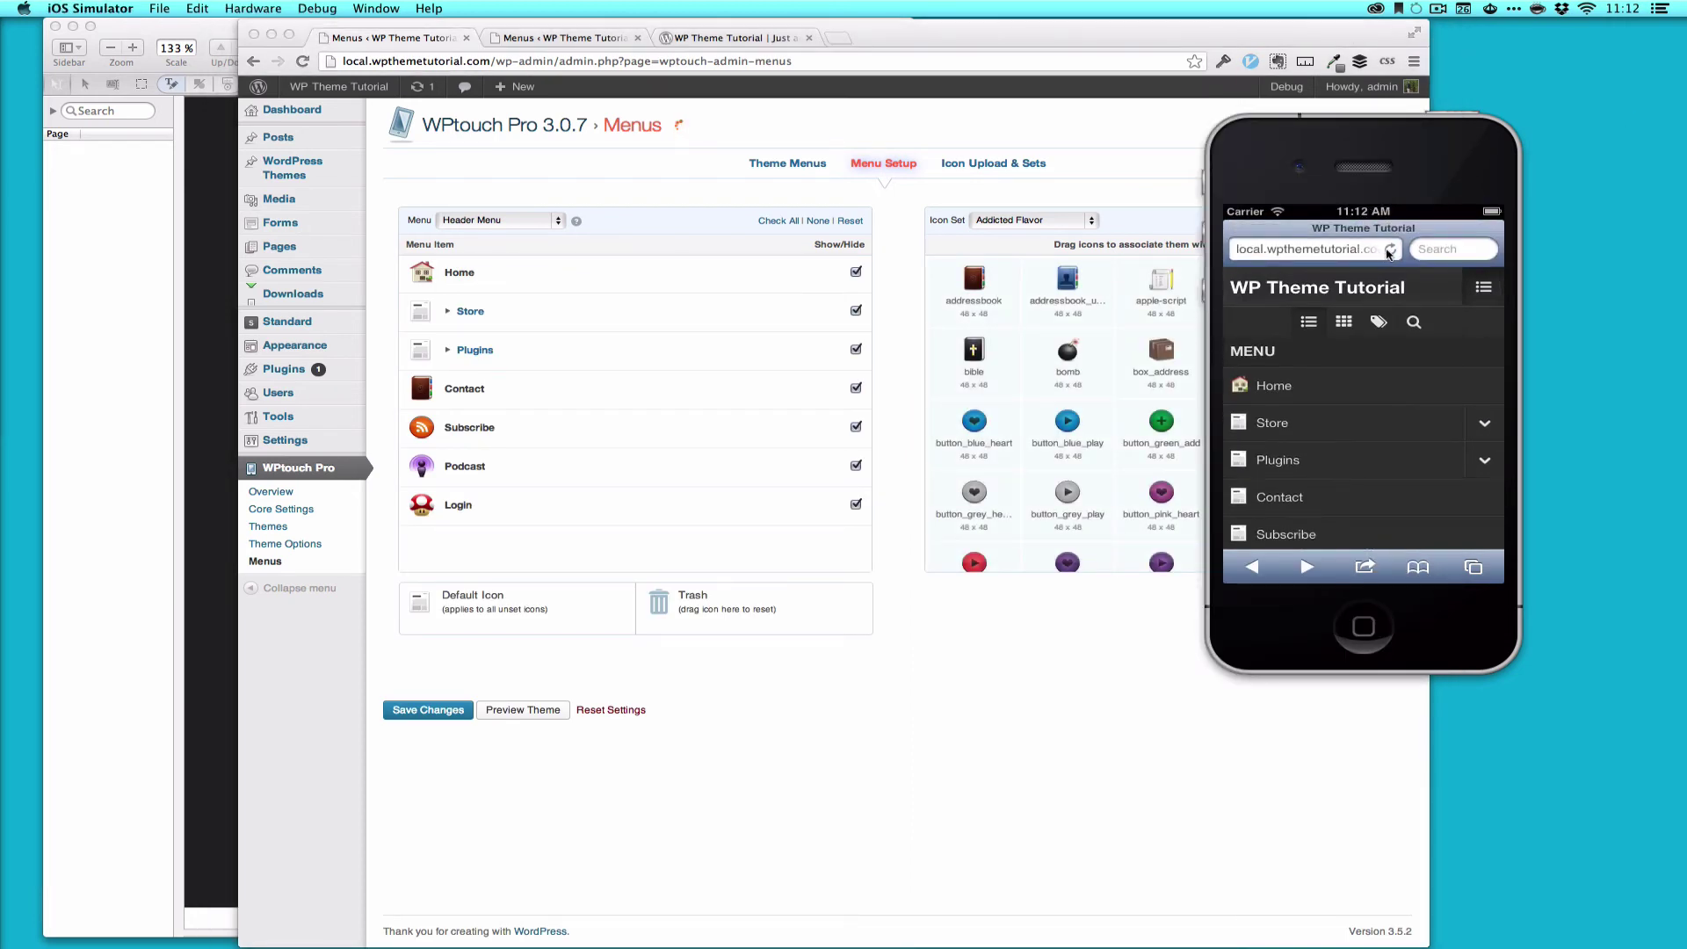
{"action": "left_click", "coordinate": [1391, 253]}
{"action": "left_click", "coordinate": [404, 290]}
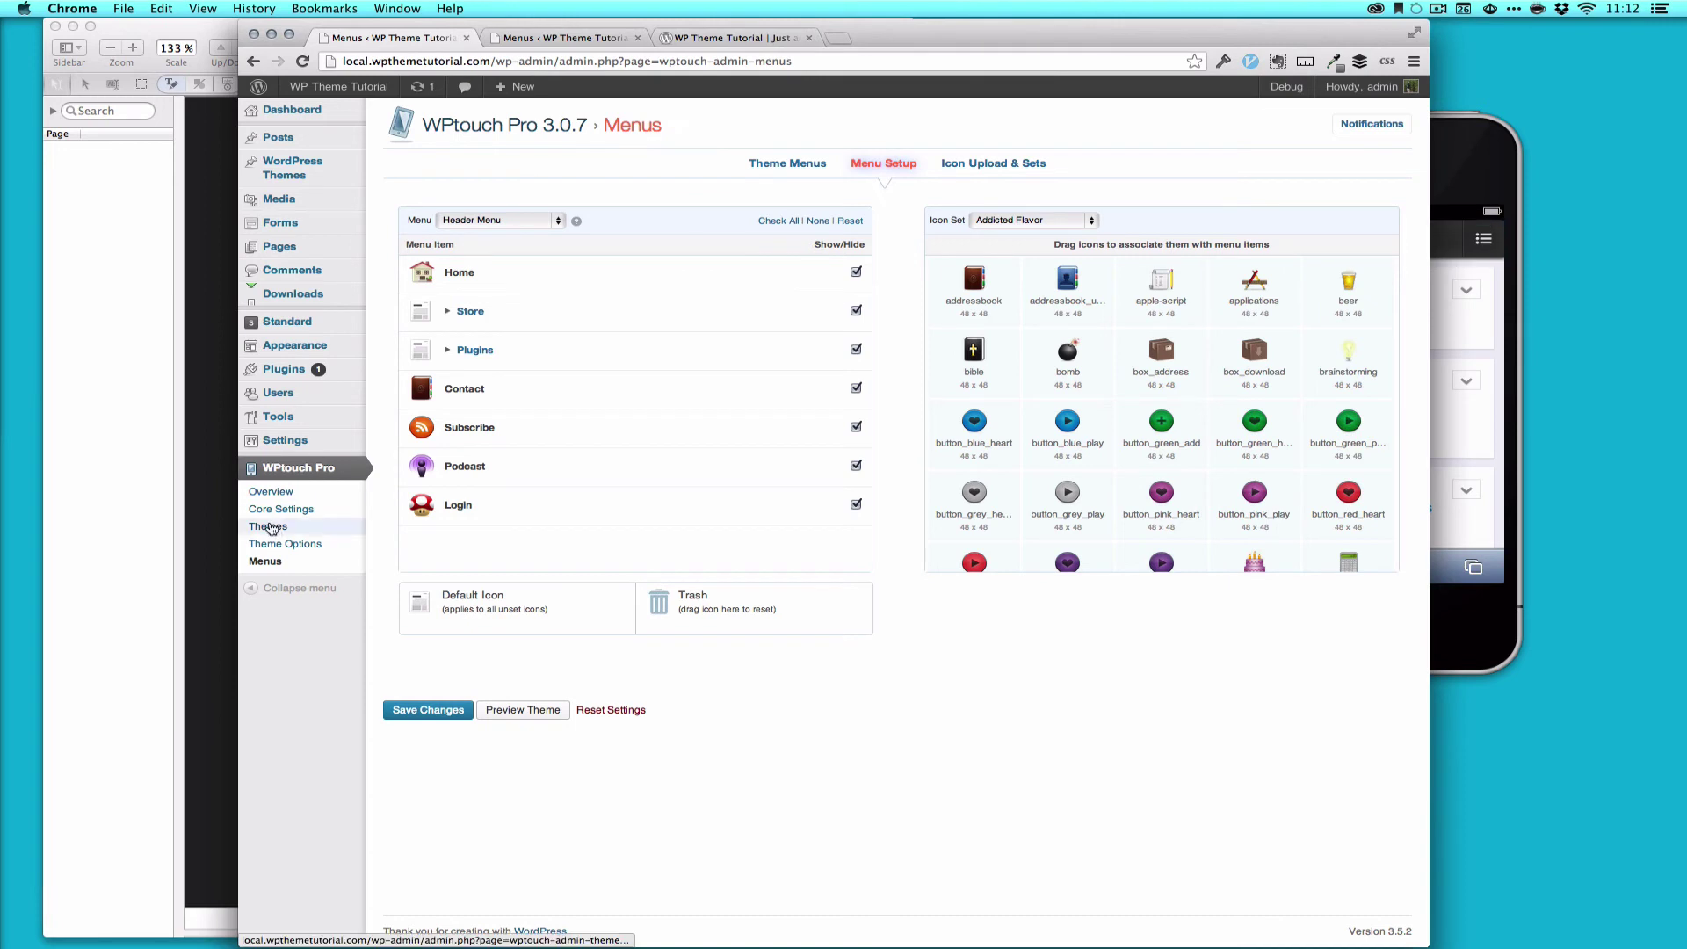
Step: In Theme Options, tick the forum, topic and reply custom post types and save
{"action": "left_click", "coordinate": [267, 530]}
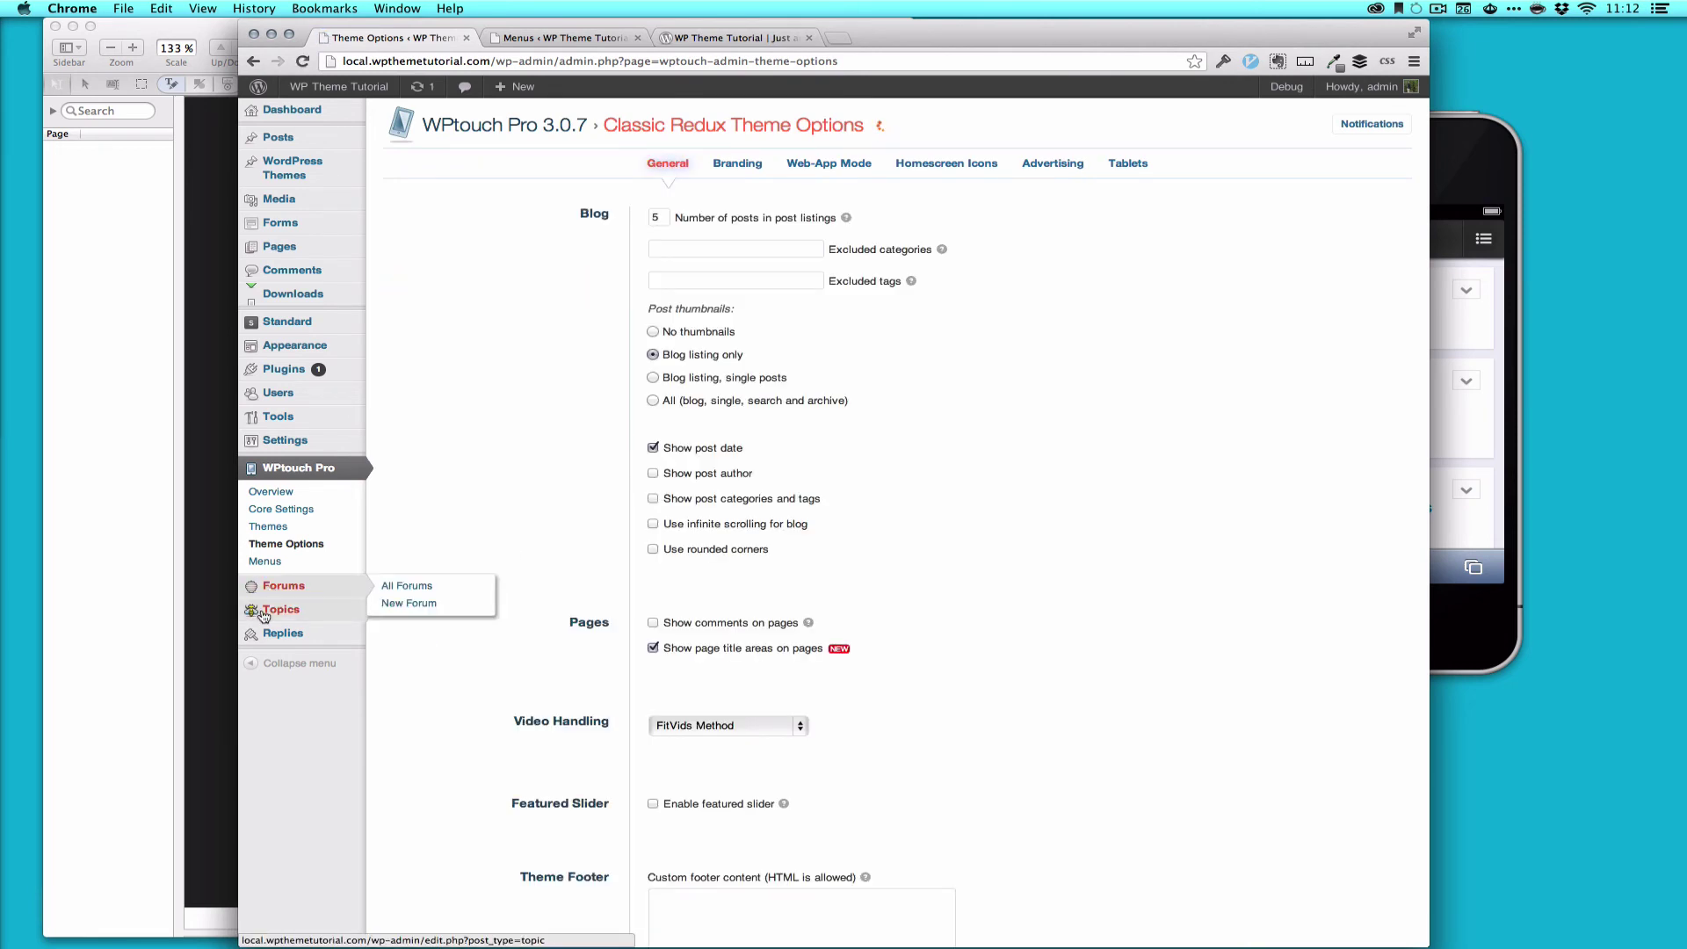
{"action": "mouse_move", "coordinate": [261, 642]}
{"action": "scroll", "coordinate": [964, 641], "scroll_direction": "down", "scroll_amount": 5}
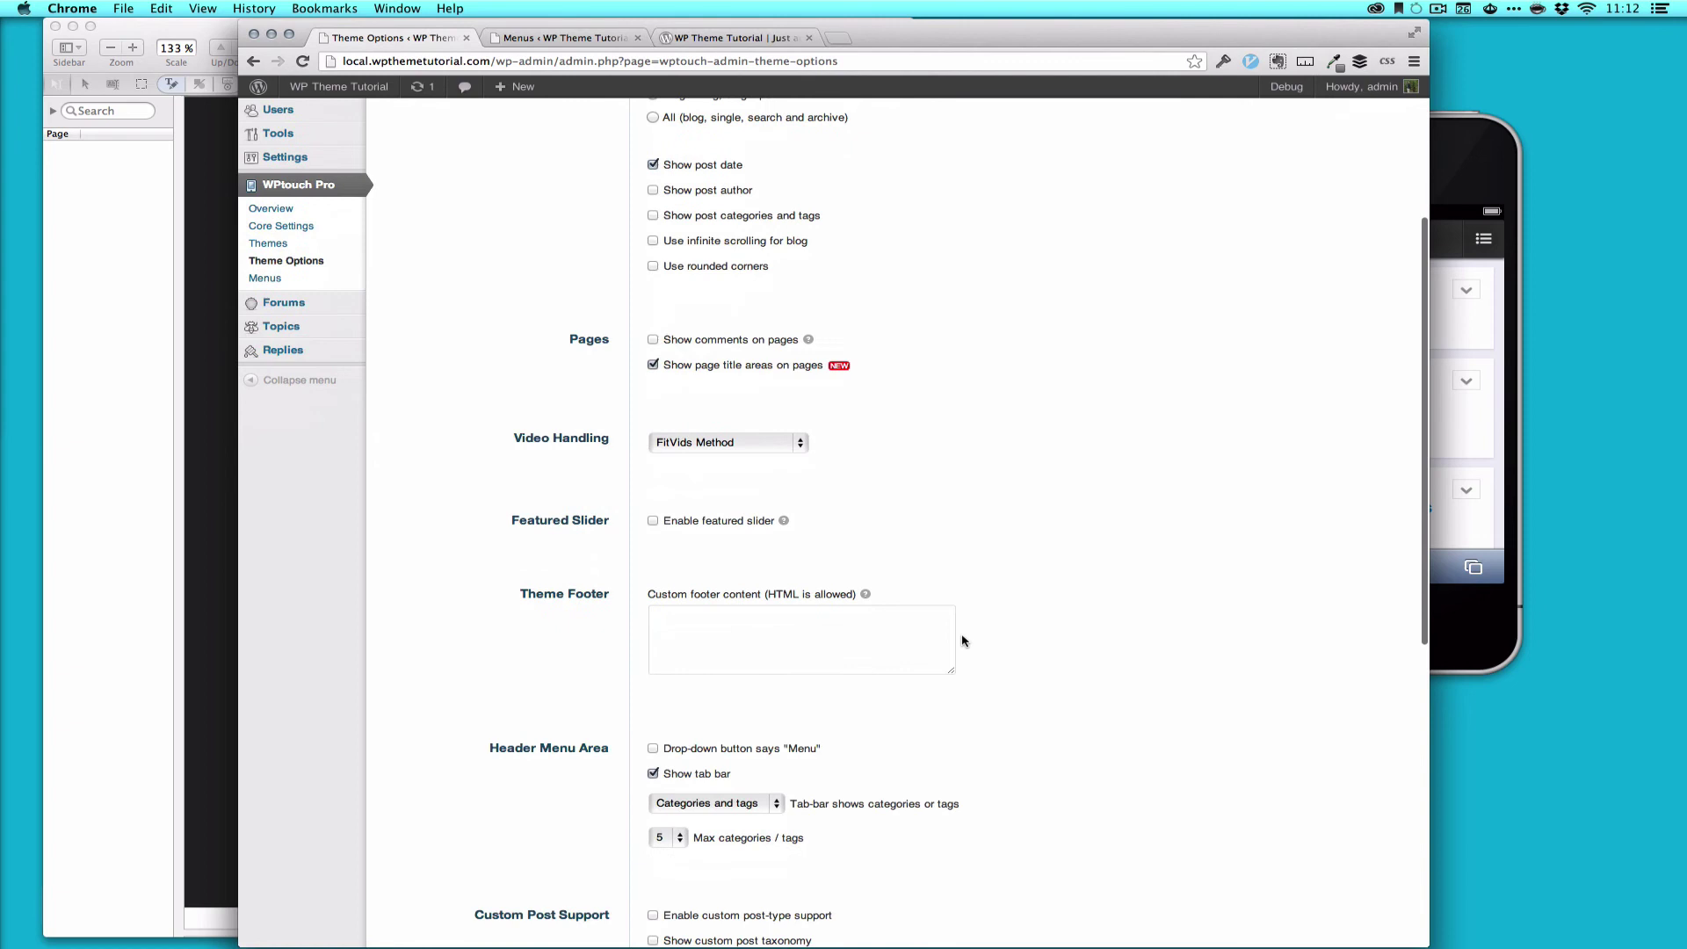
{"action": "scroll", "coordinate": [1006, 636], "scroll_direction": "down", "scroll_amount": 10}
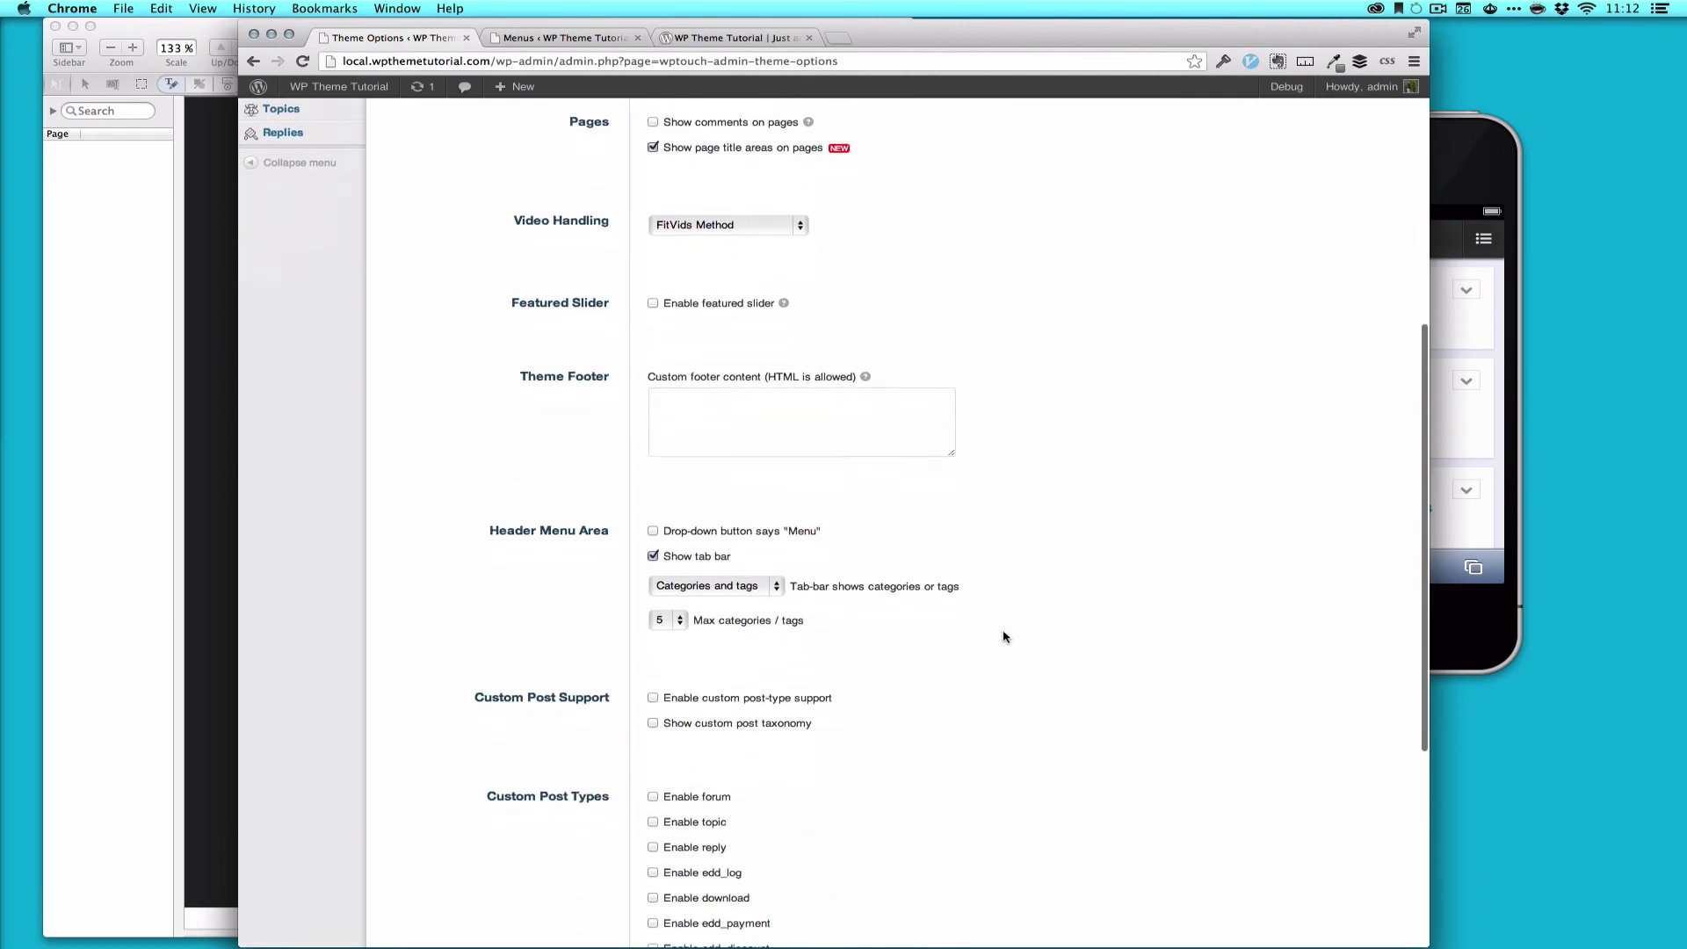
{"action": "left_click", "coordinate": [669, 431]}
{"action": "left_click", "coordinate": [690, 456]}
{"action": "left_click", "coordinate": [690, 482]}
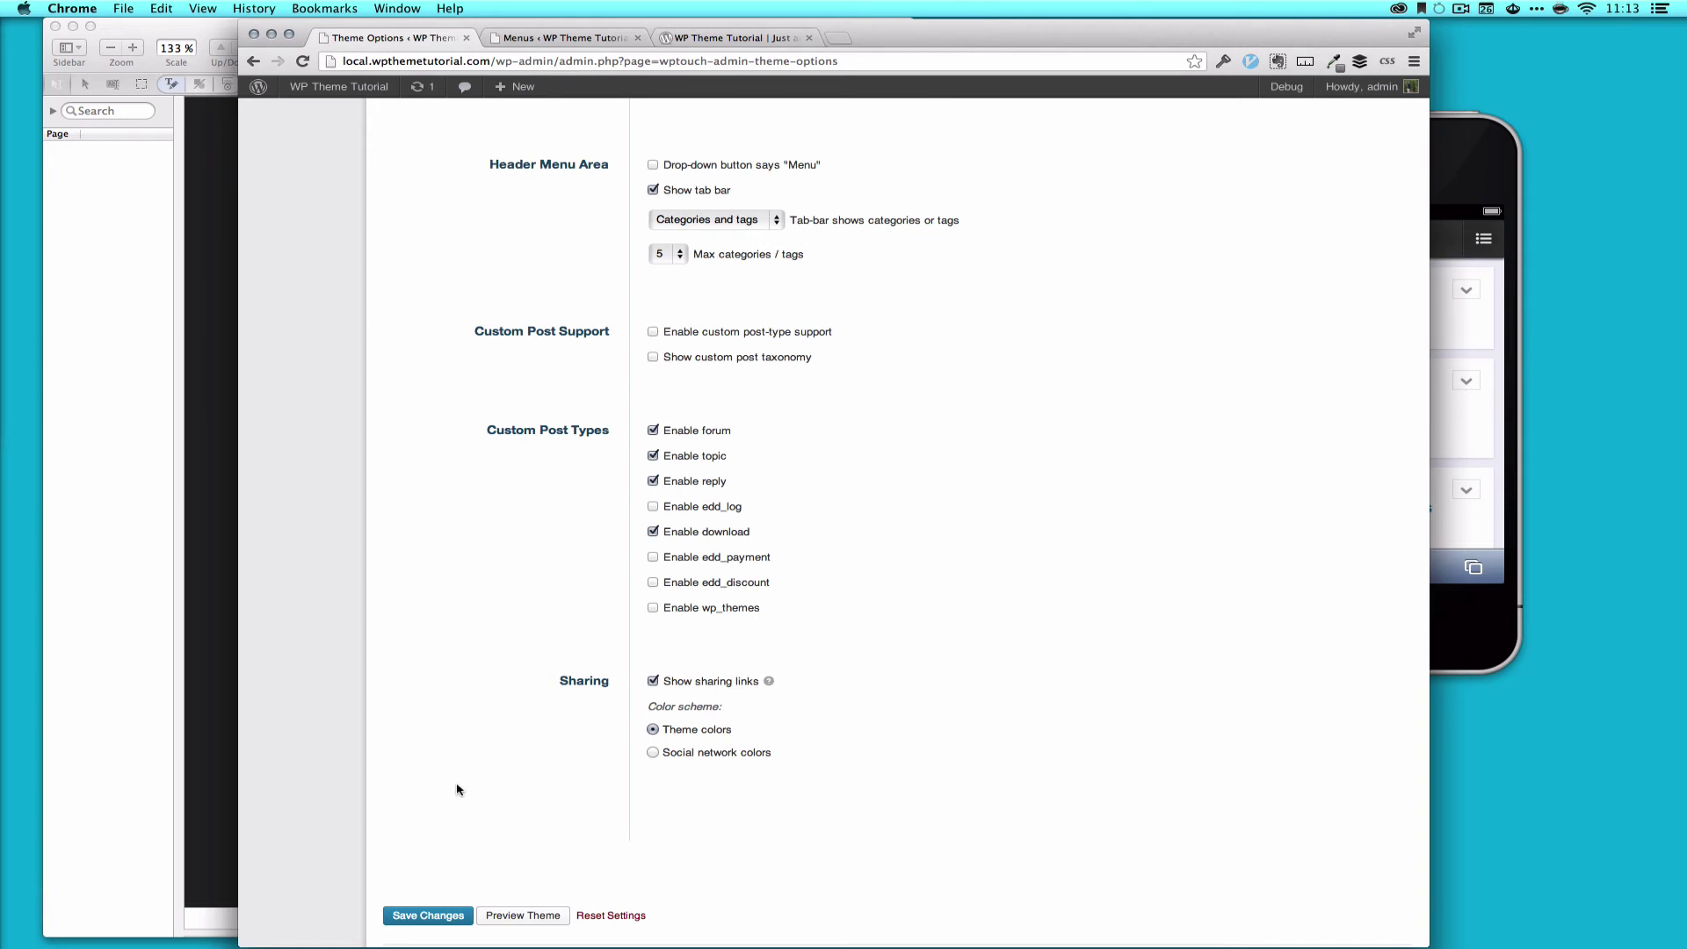
{"action": "left_click", "coordinate": [398, 916]}
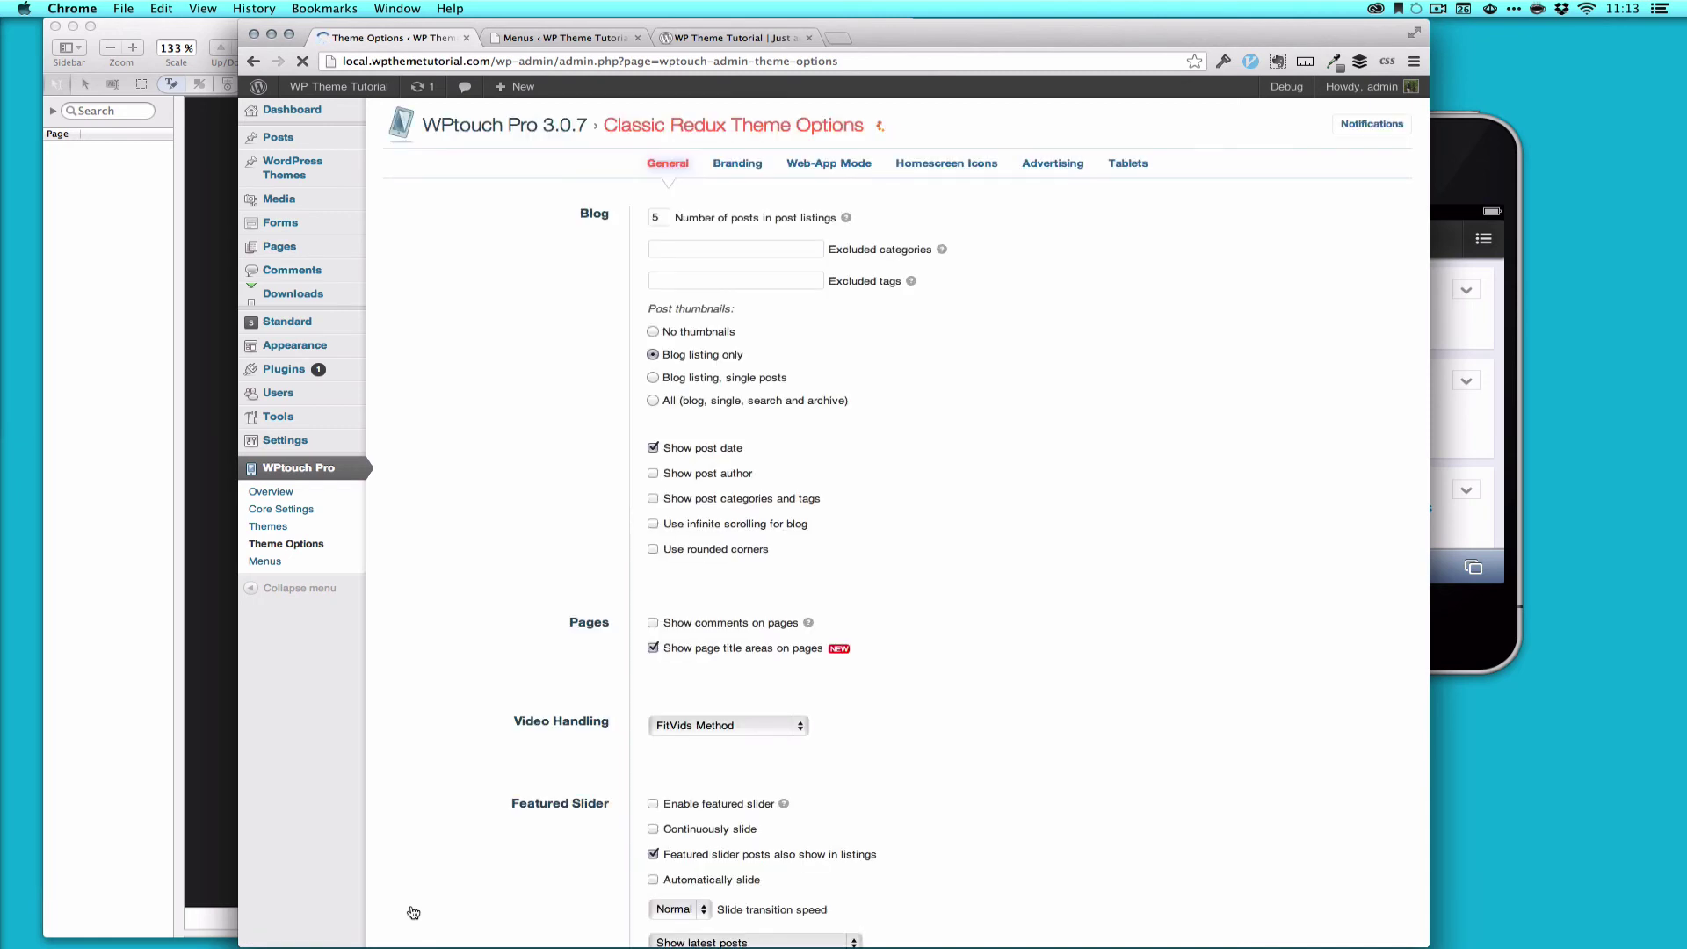
{"action": "scroll", "coordinate": [439, 834], "scroll_direction": "down", "scroll_amount": 15}
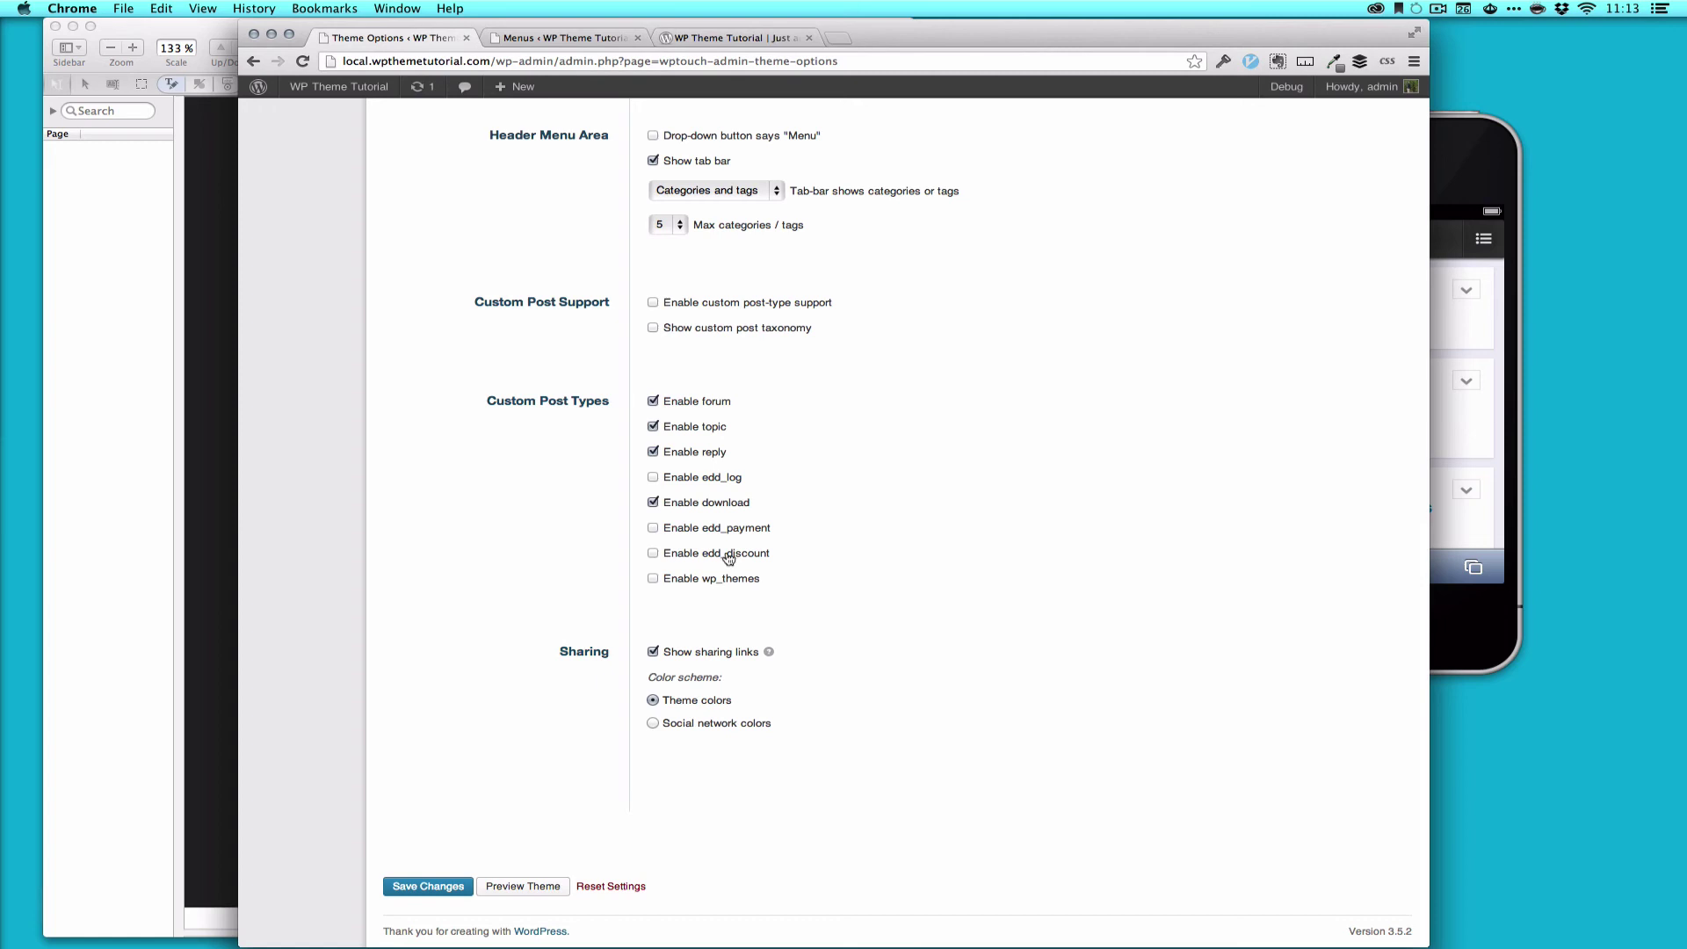
Step: Reload the mobile site in the simulator and open the Store page from its menu
{"action": "left_click", "coordinate": [1459, 182]}
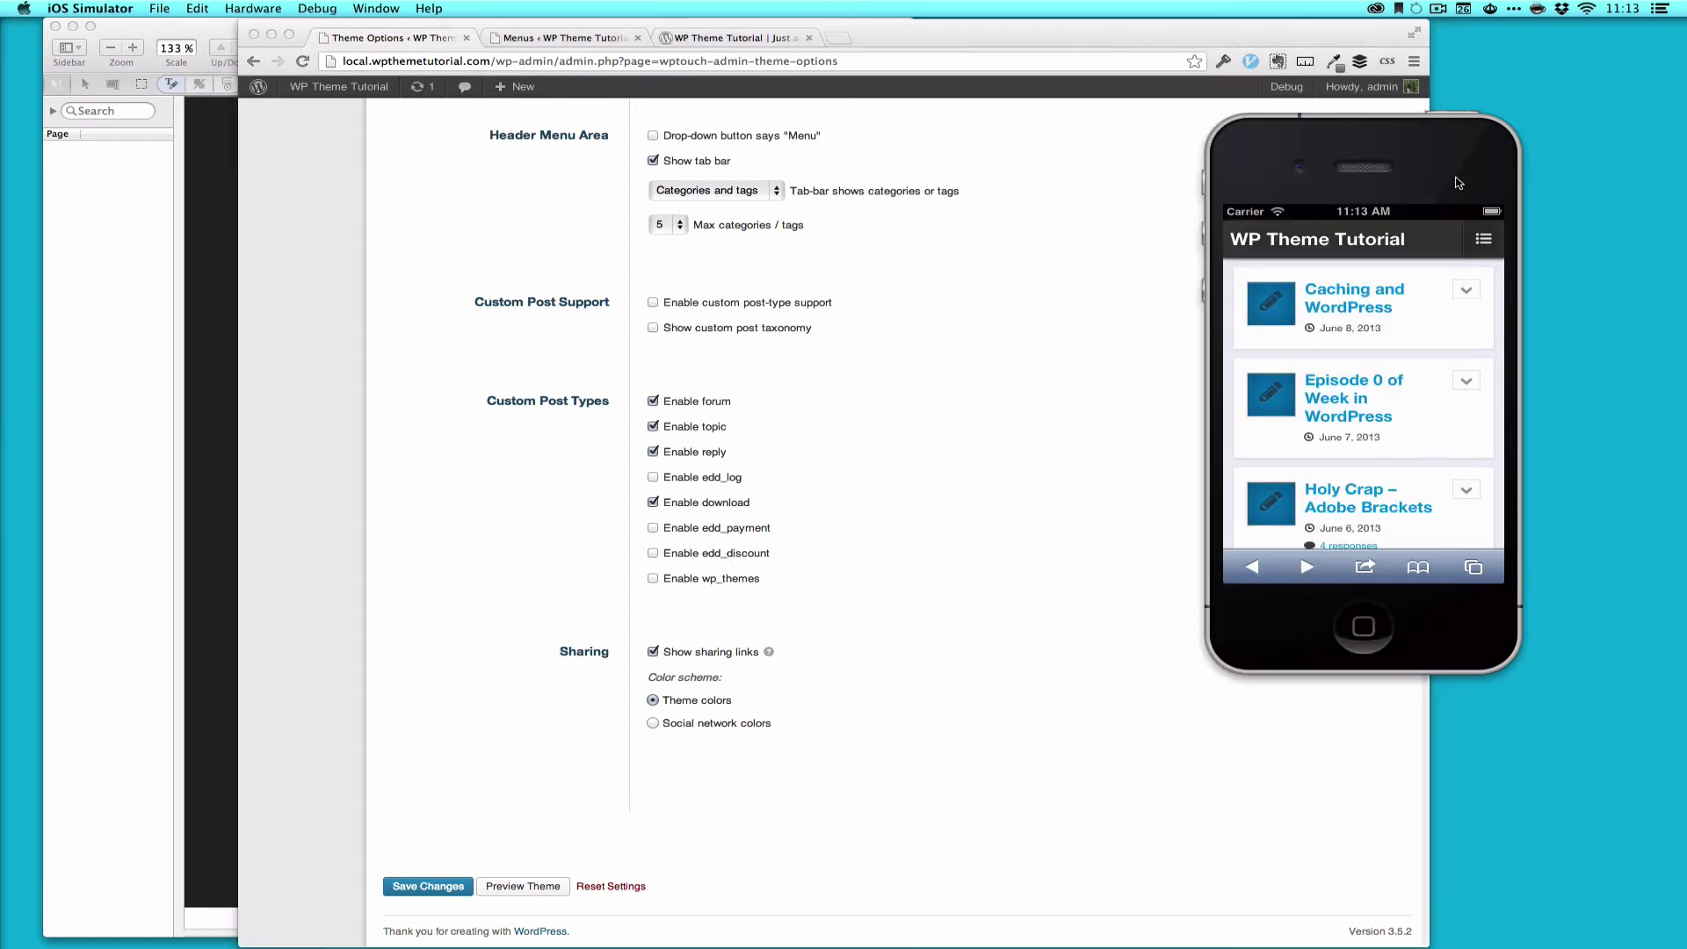
{"action": "left_click", "coordinate": [1410, 215]}
{"action": "left_click", "coordinate": [1390, 250]}
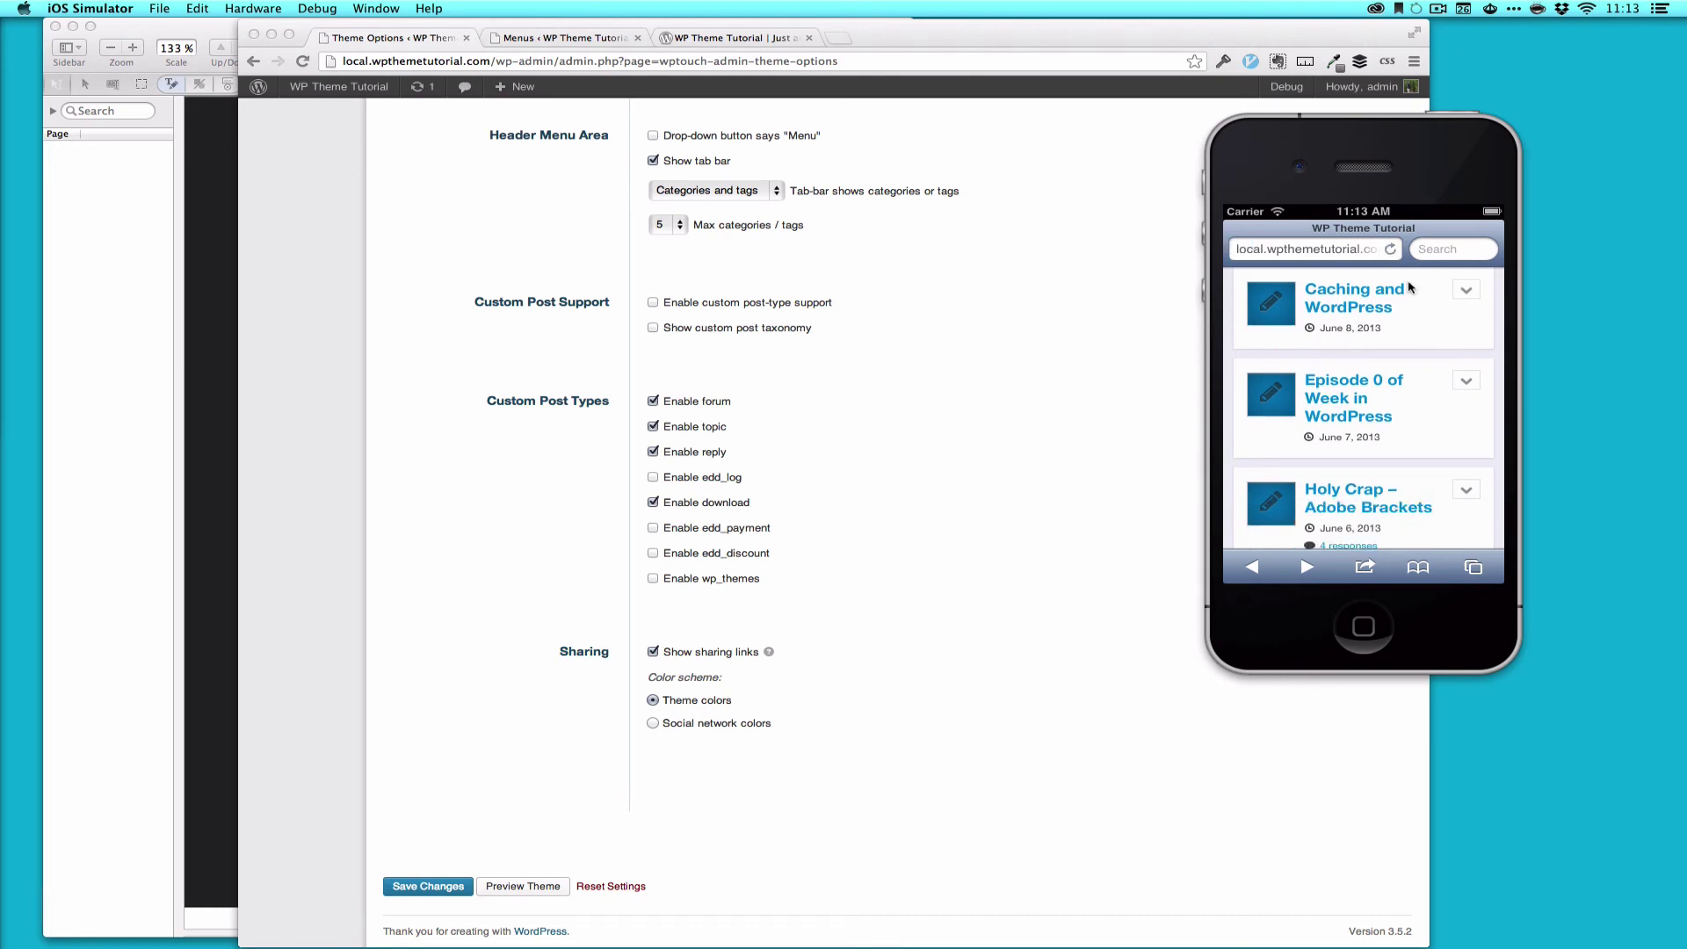
{"action": "left_click", "coordinate": [1483, 239]}
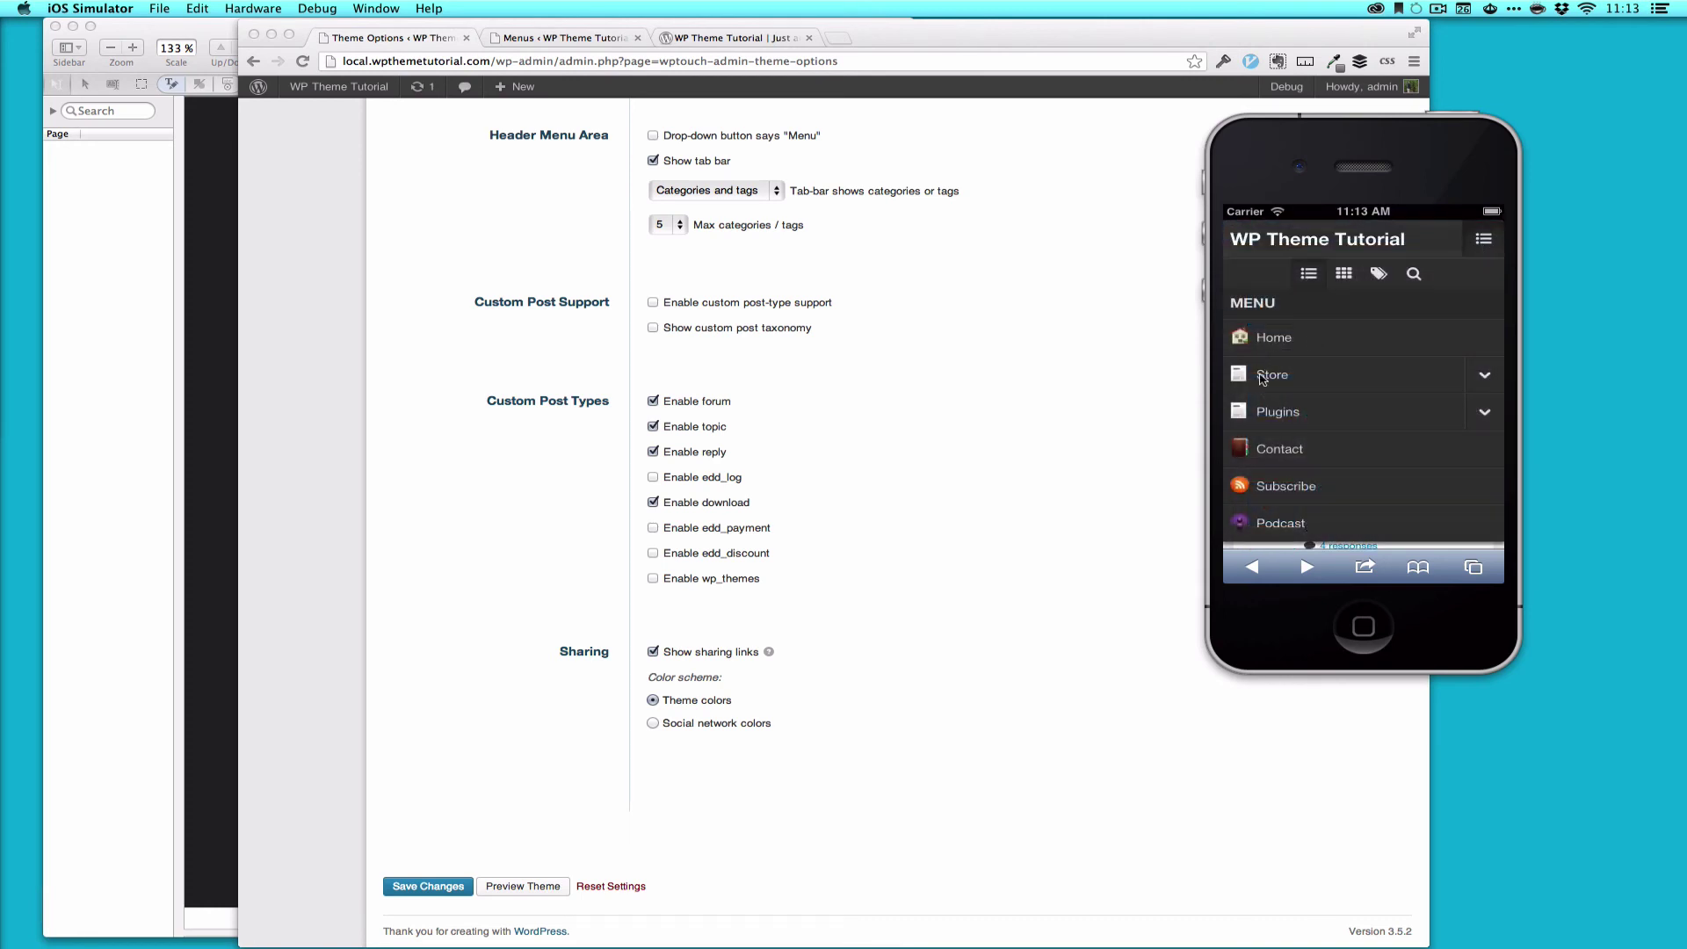
{"action": "left_click", "coordinate": [1271, 376]}
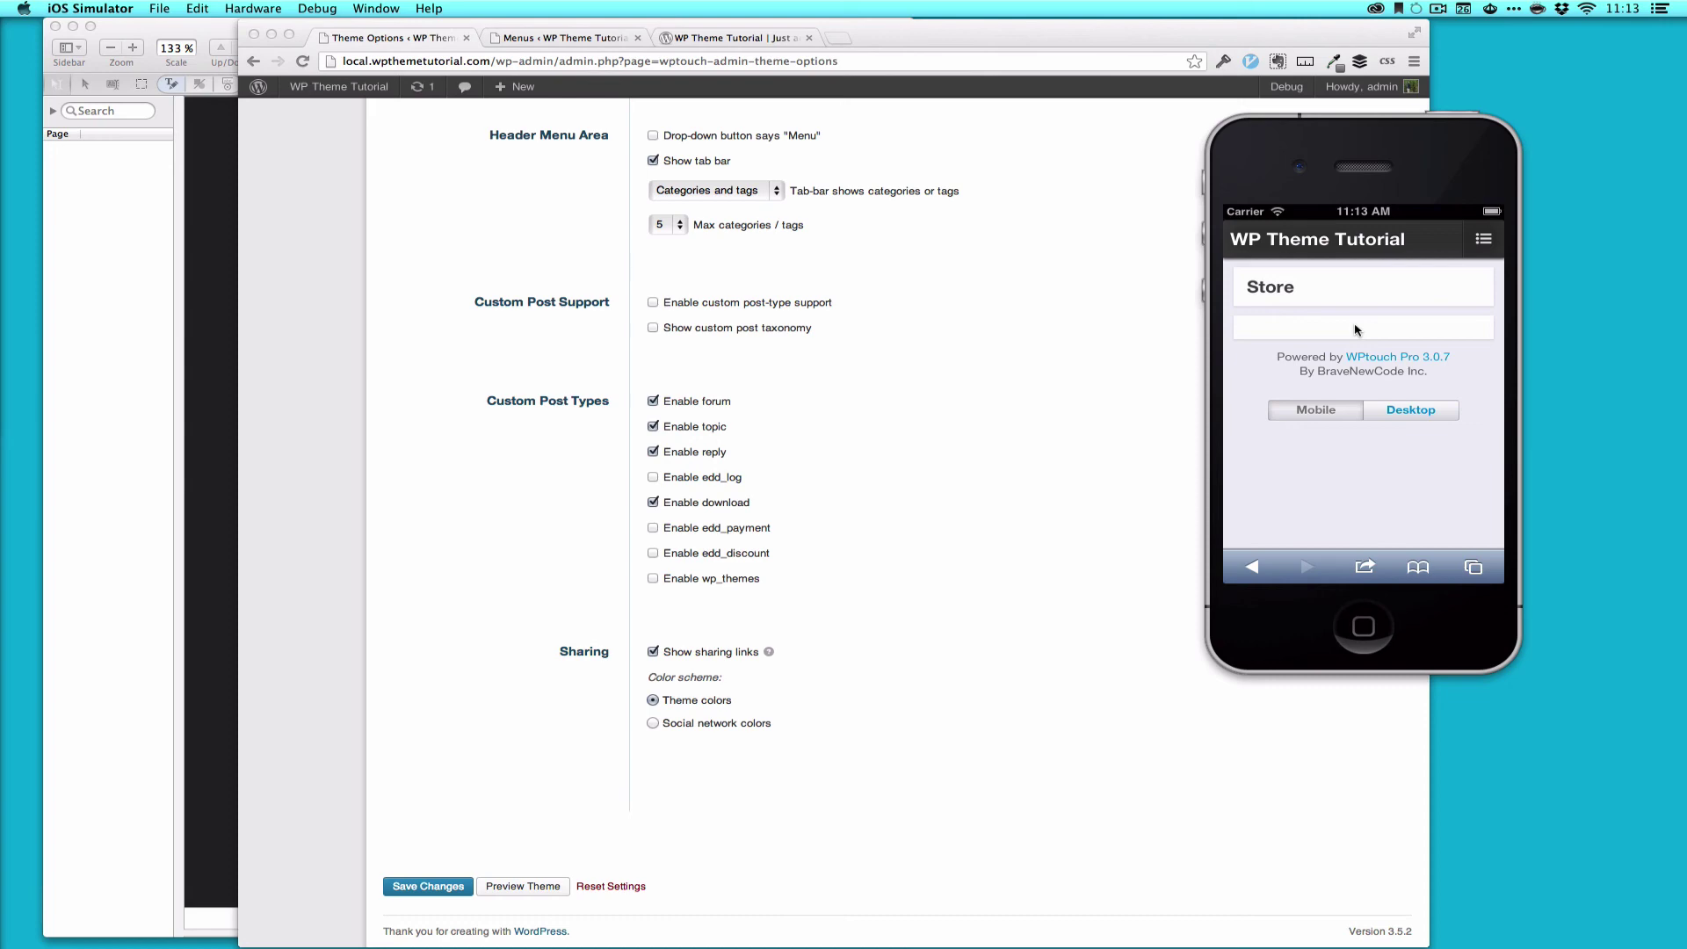
Step: Open the Store page on the desktop blog in Chrome
{"action": "left_click", "coordinate": [733, 38]}
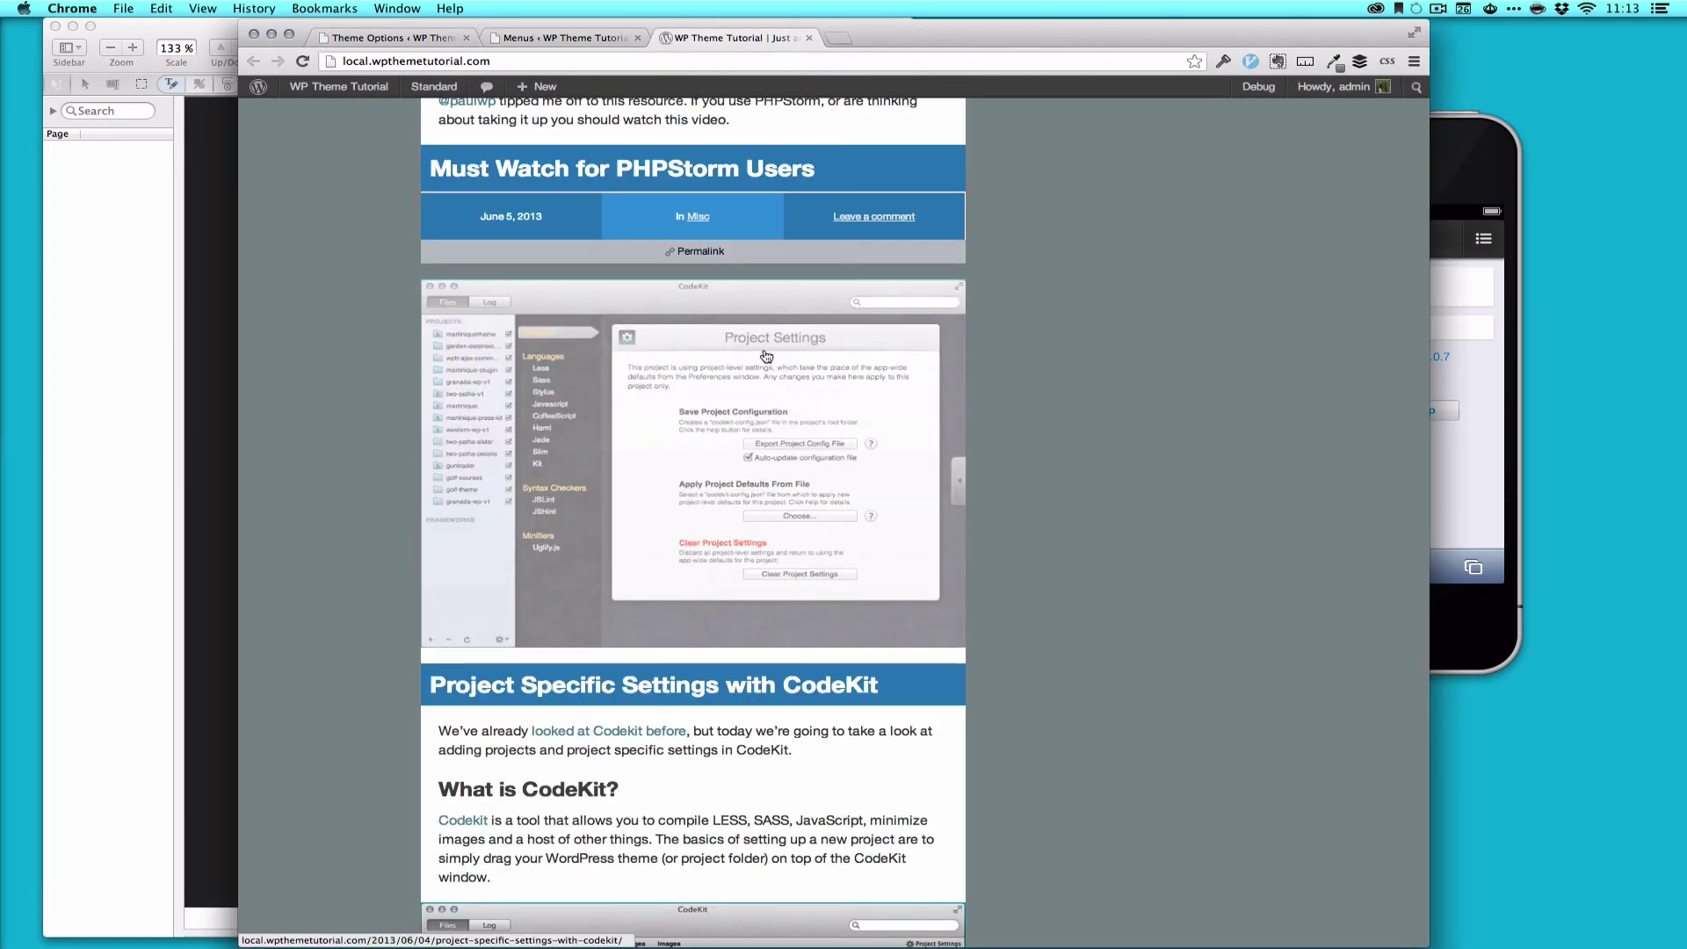
{"action": "scroll", "coordinate": [763, 360], "scroll_direction": "up", "scroll_amount": 10}
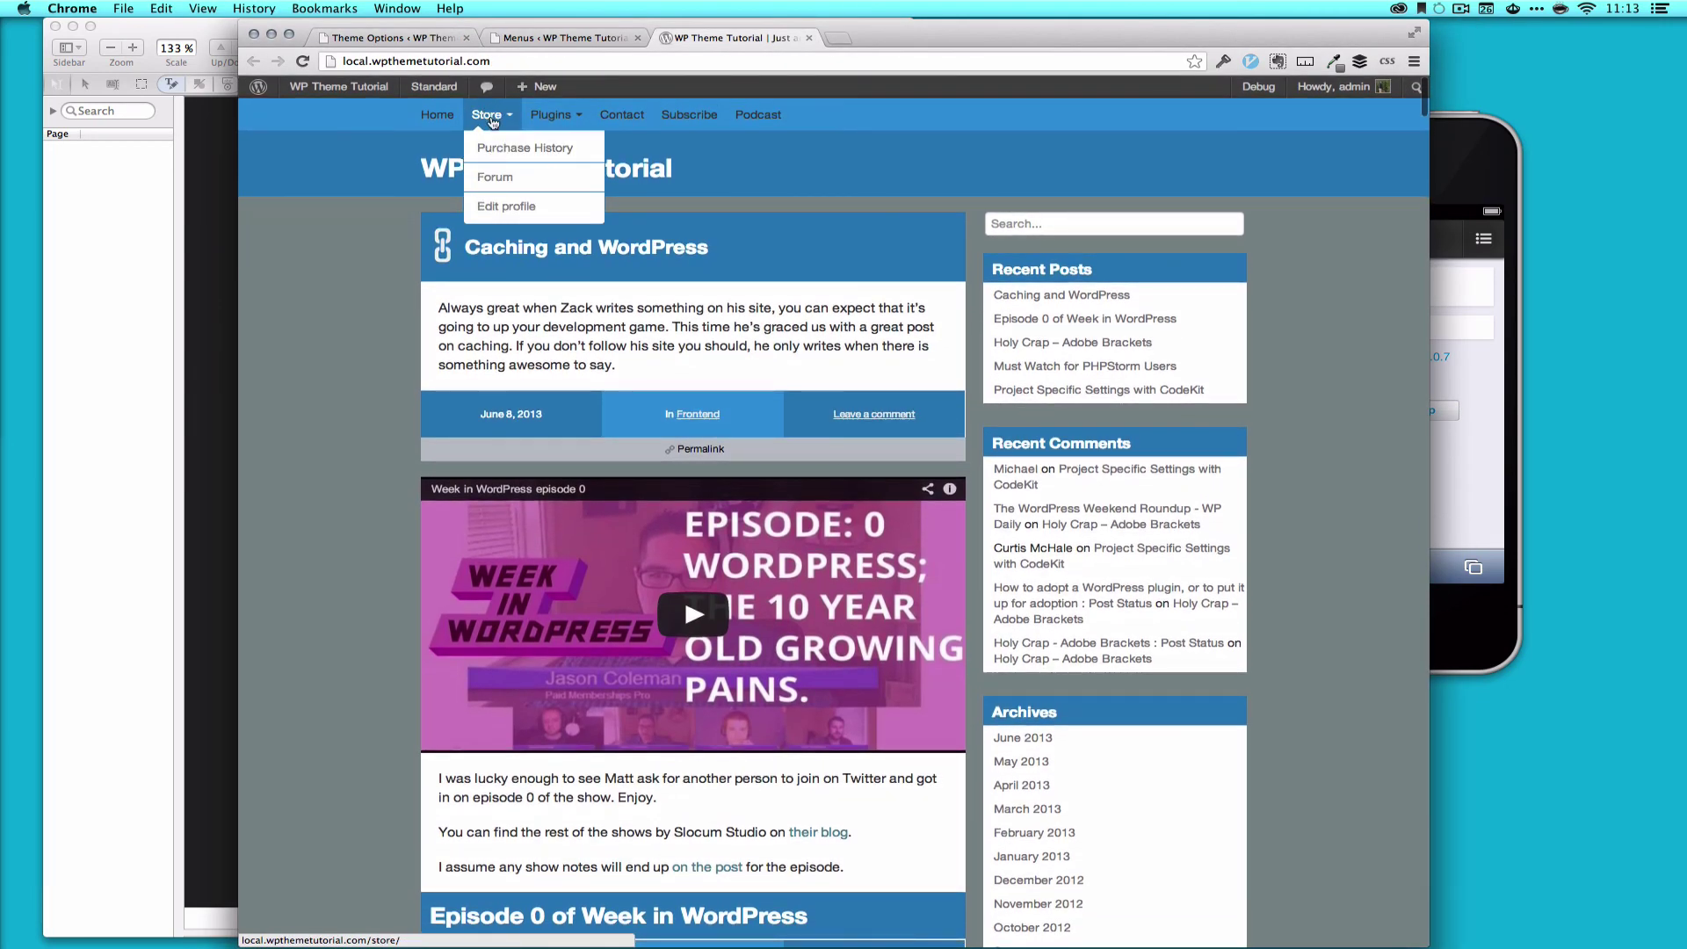
{"action": "left_click", "coordinate": [490, 117]}
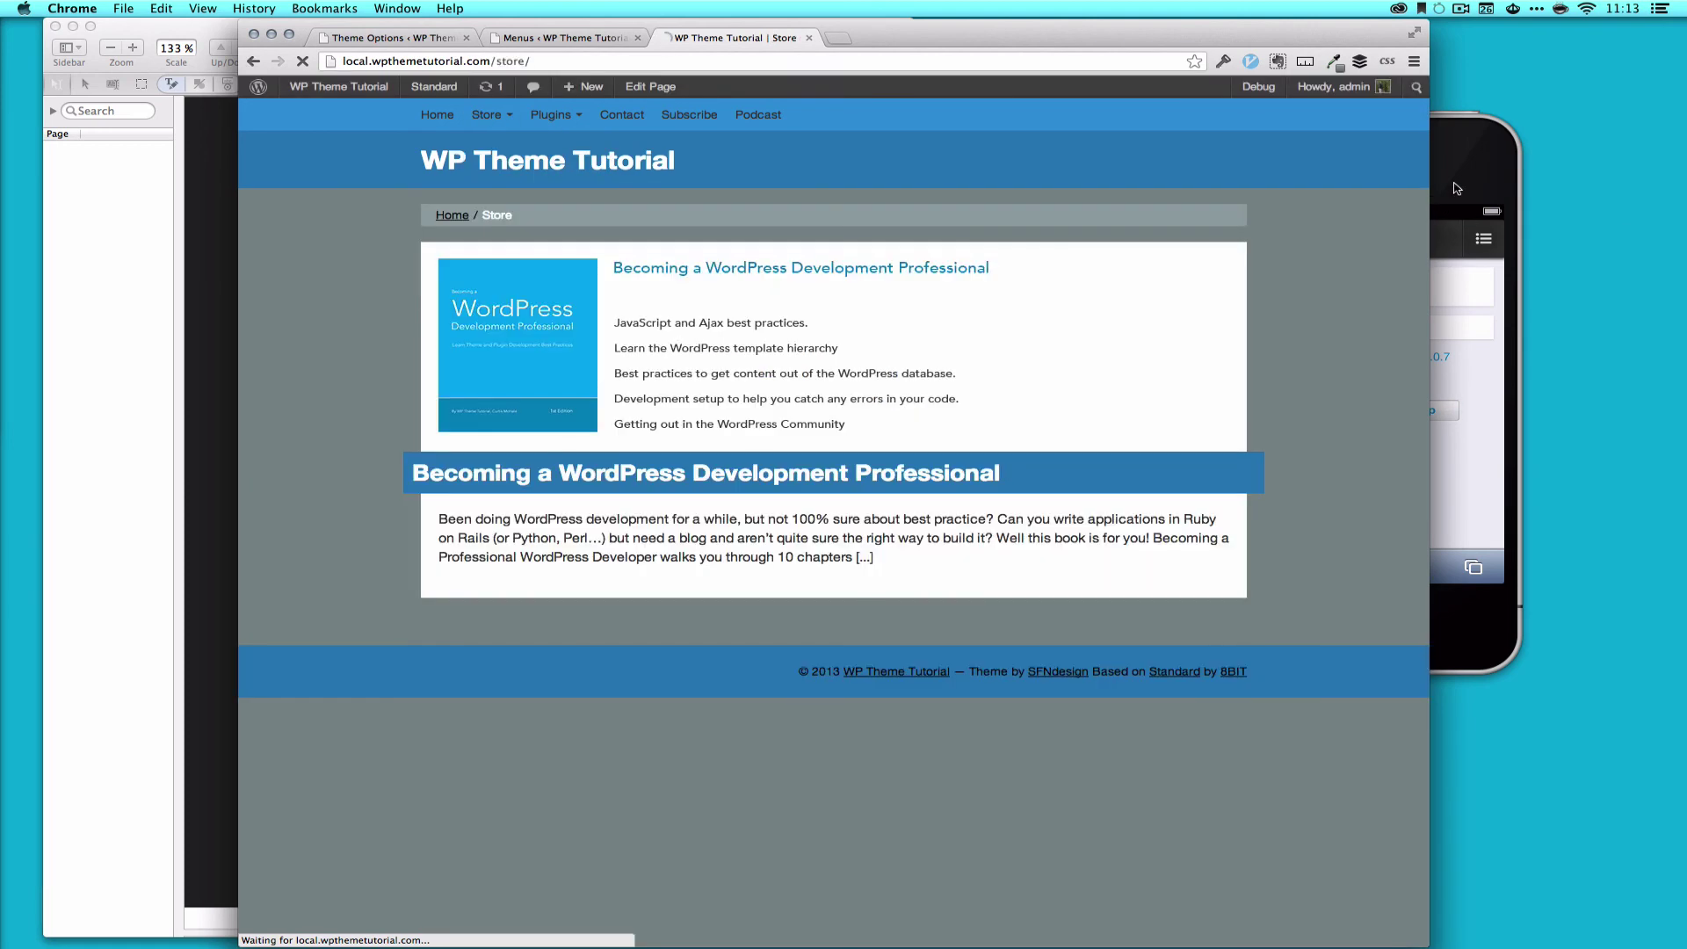
Step: In the simulator, expand Store in the mobile menu and open the Forum page
{"action": "left_click", "coordinate": [1461, 186]}
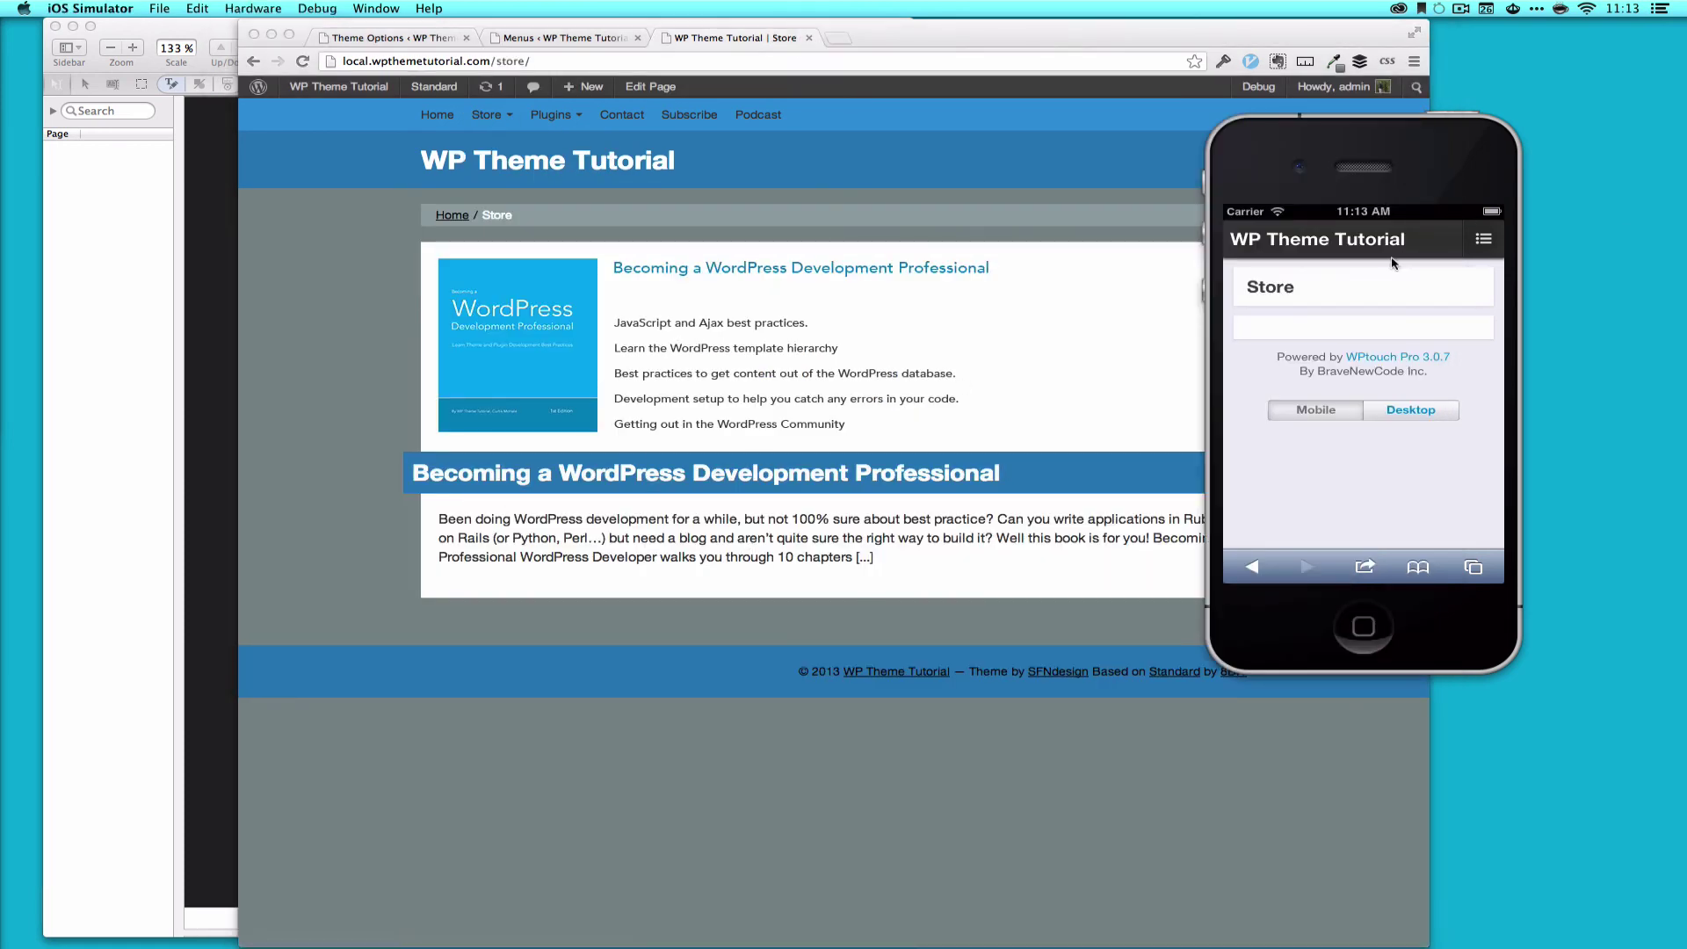
{"action": "left_click", "coordinate": [1481, 241]}
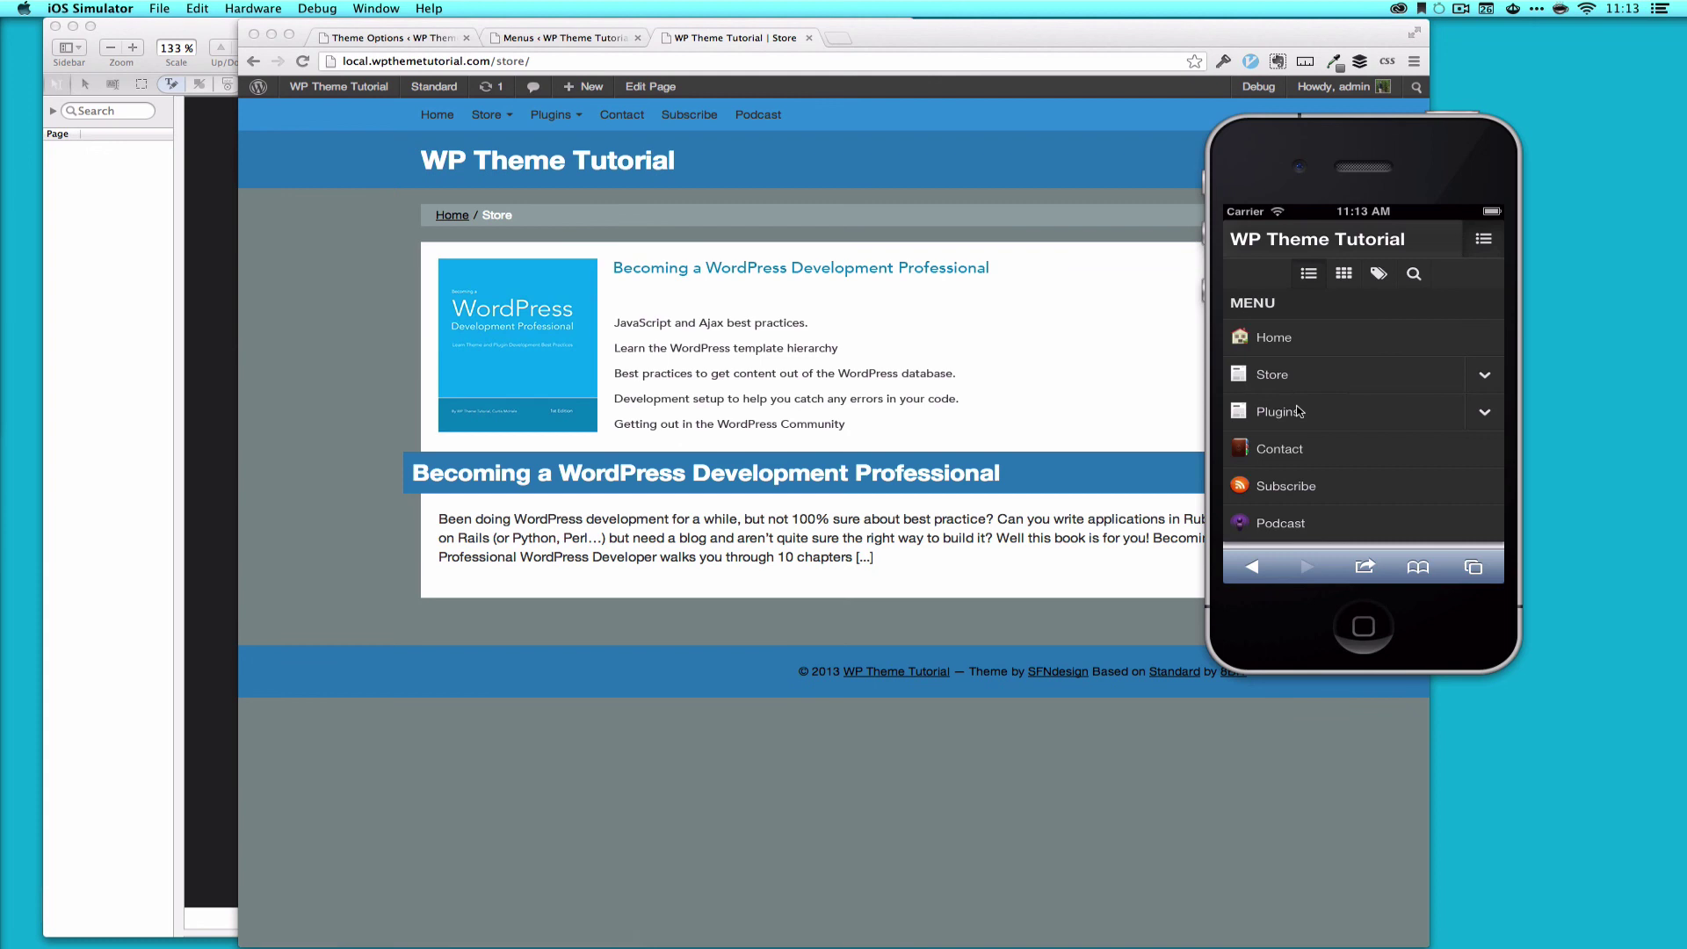
{"action": "left_click", "coordinate": [1484, 378]}
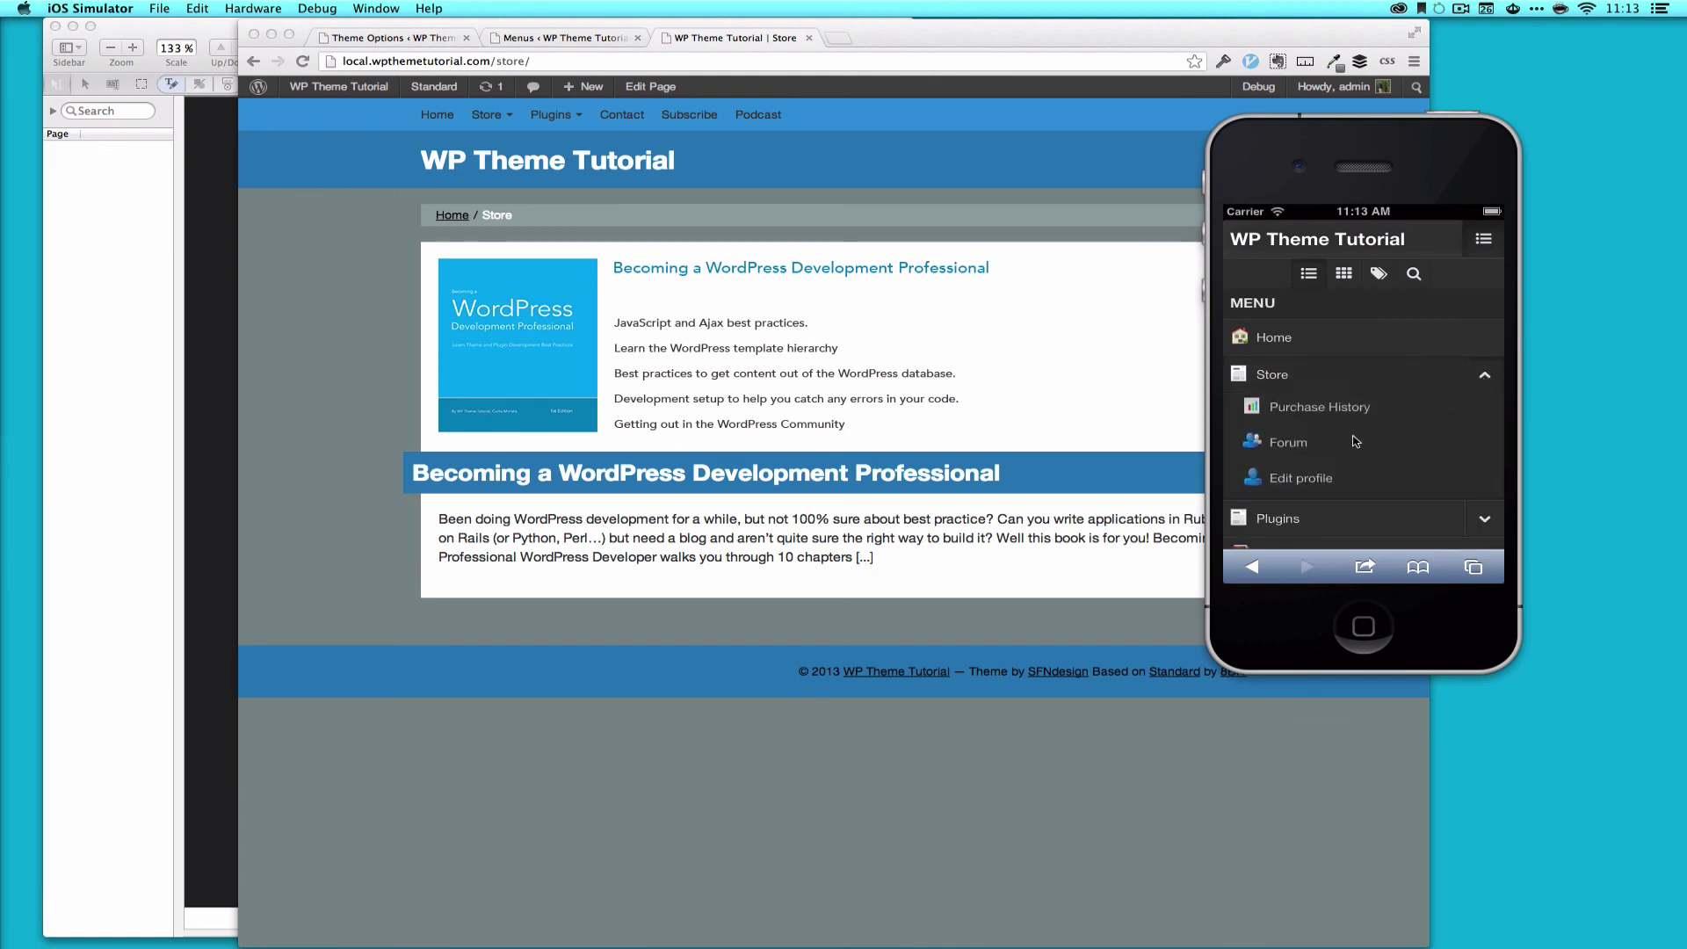
{"action": "left_click", "coordinate": [1293, 455]}
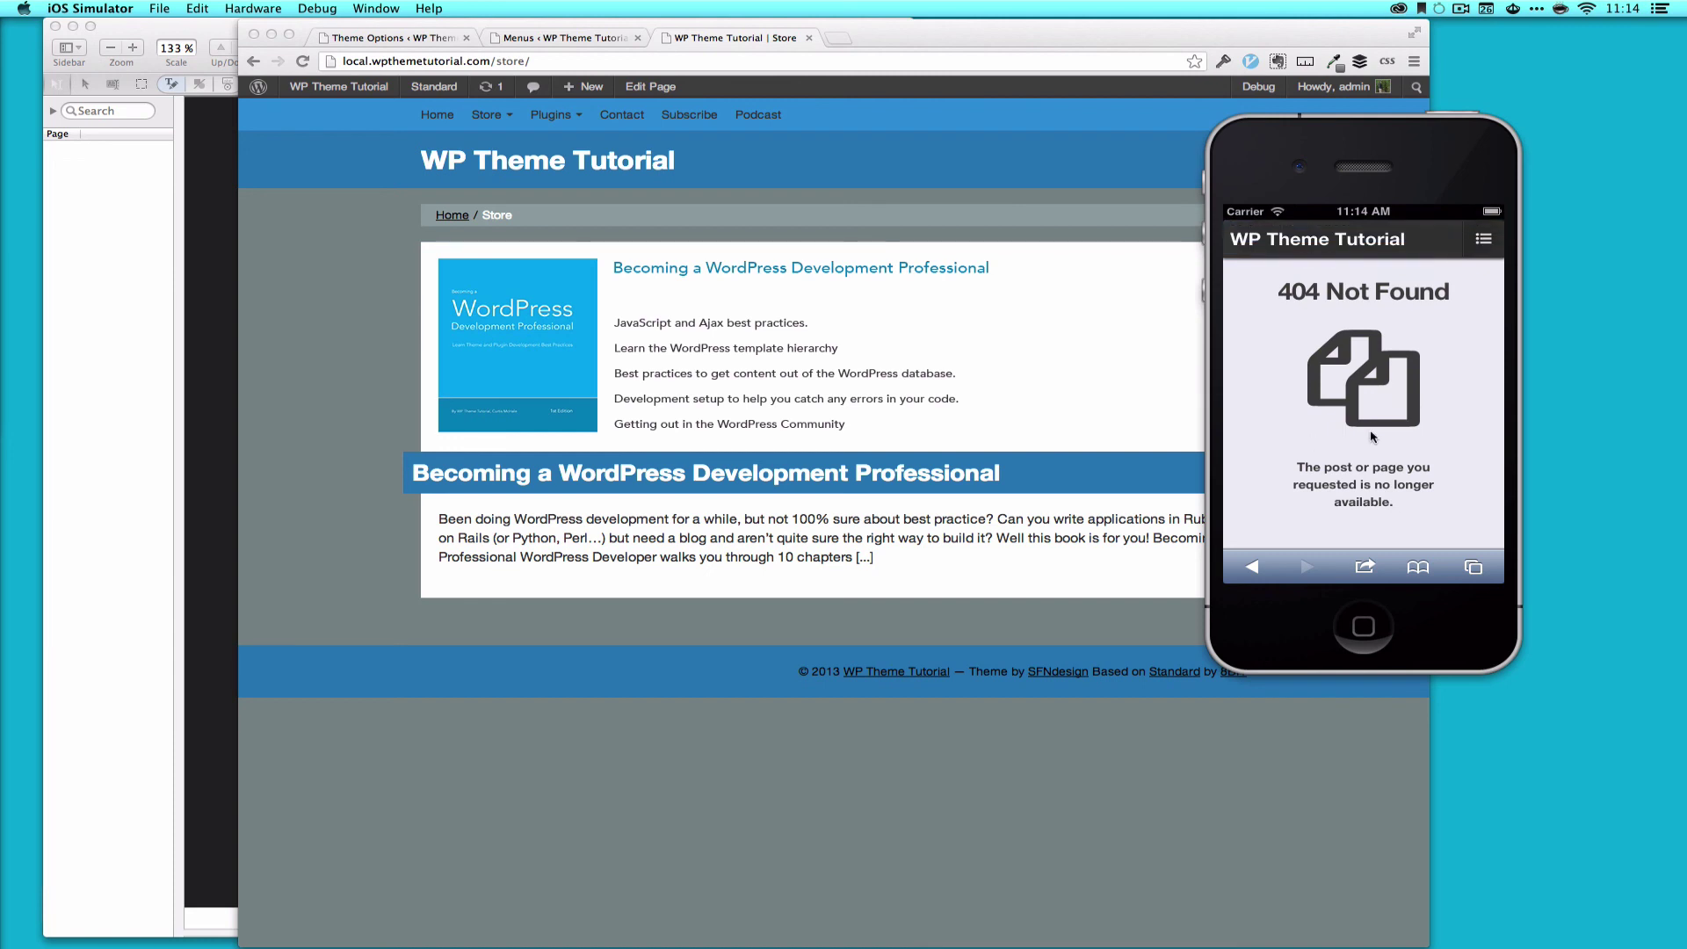
Step: Open Edit profile from the Store submenu, then return to the mobile home page
{"action": "left_click", "coordinate": [1485, 240]}
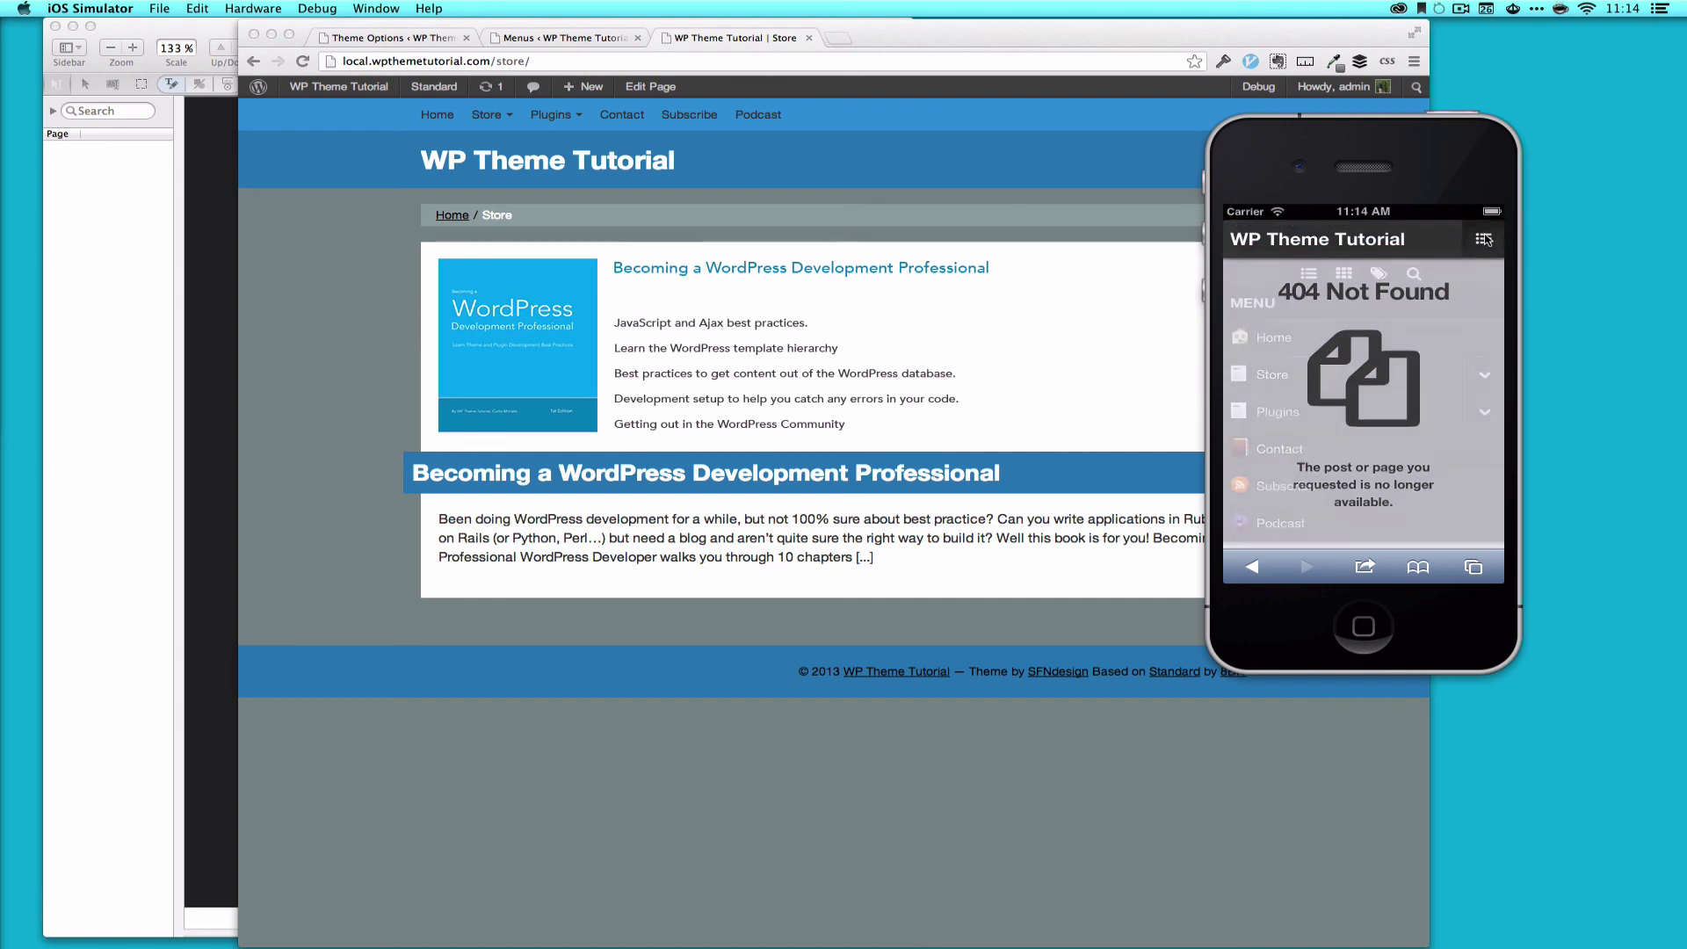
{"action": "left_click", "coordinate": [1487, 382]}
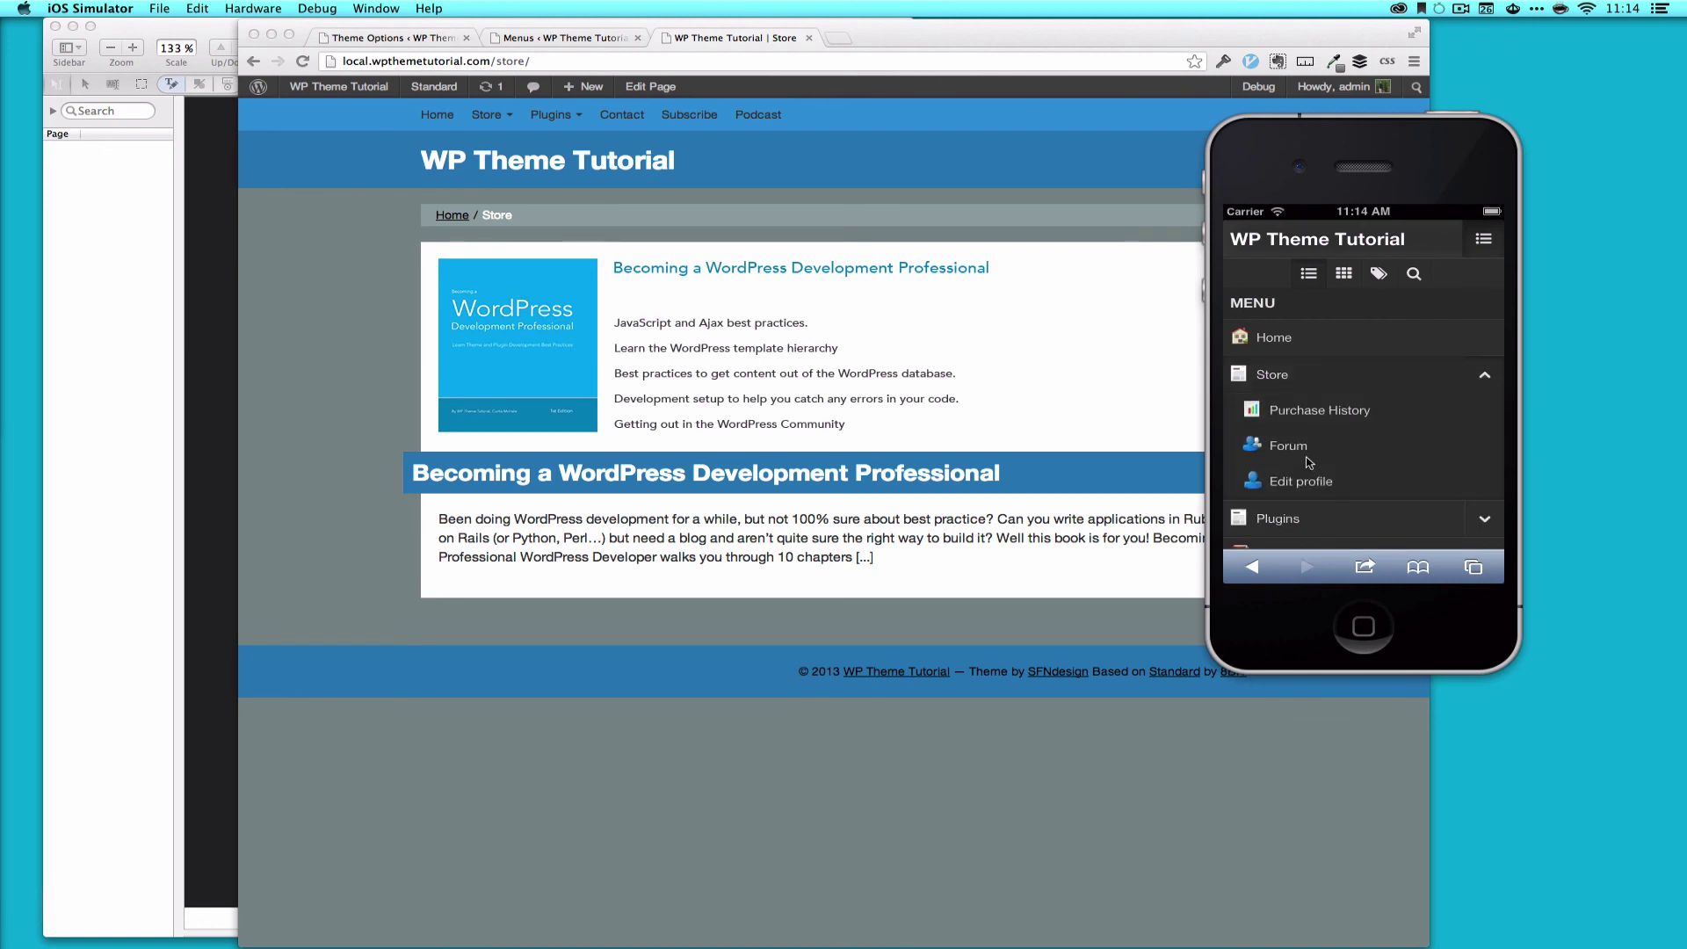
{"action": "left_click", "coordinate": [1295, 485]}
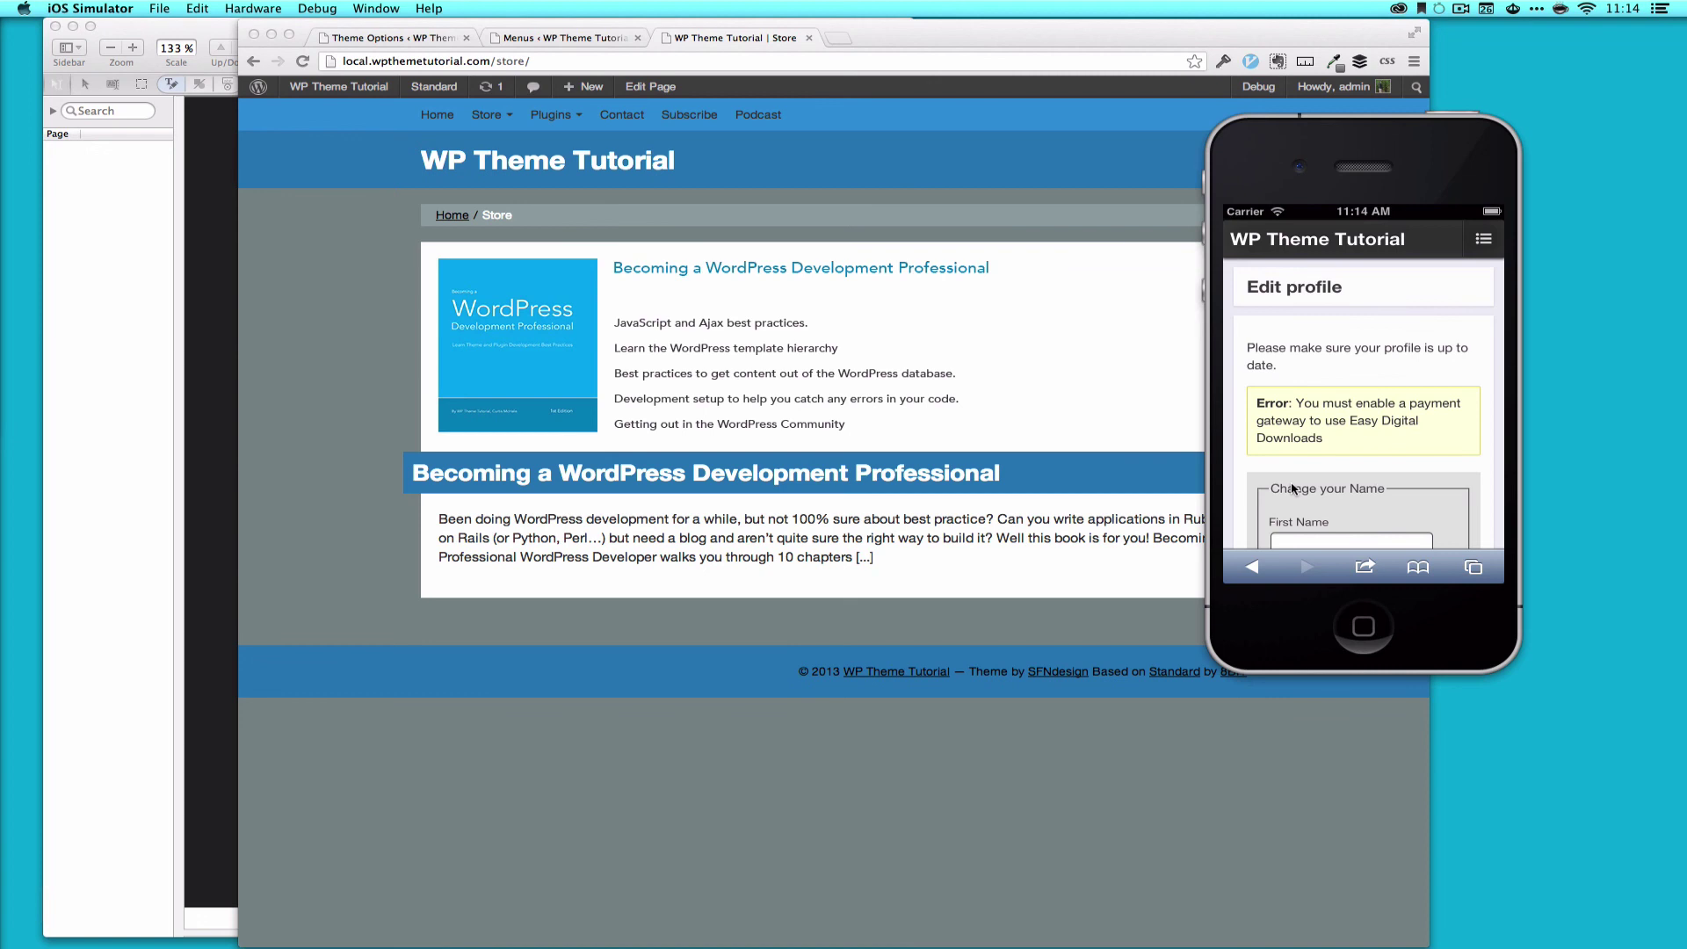
{"action": "left_click_drag", "start_coordinate": [1409, 489], "coordinate": [1422, 499]}
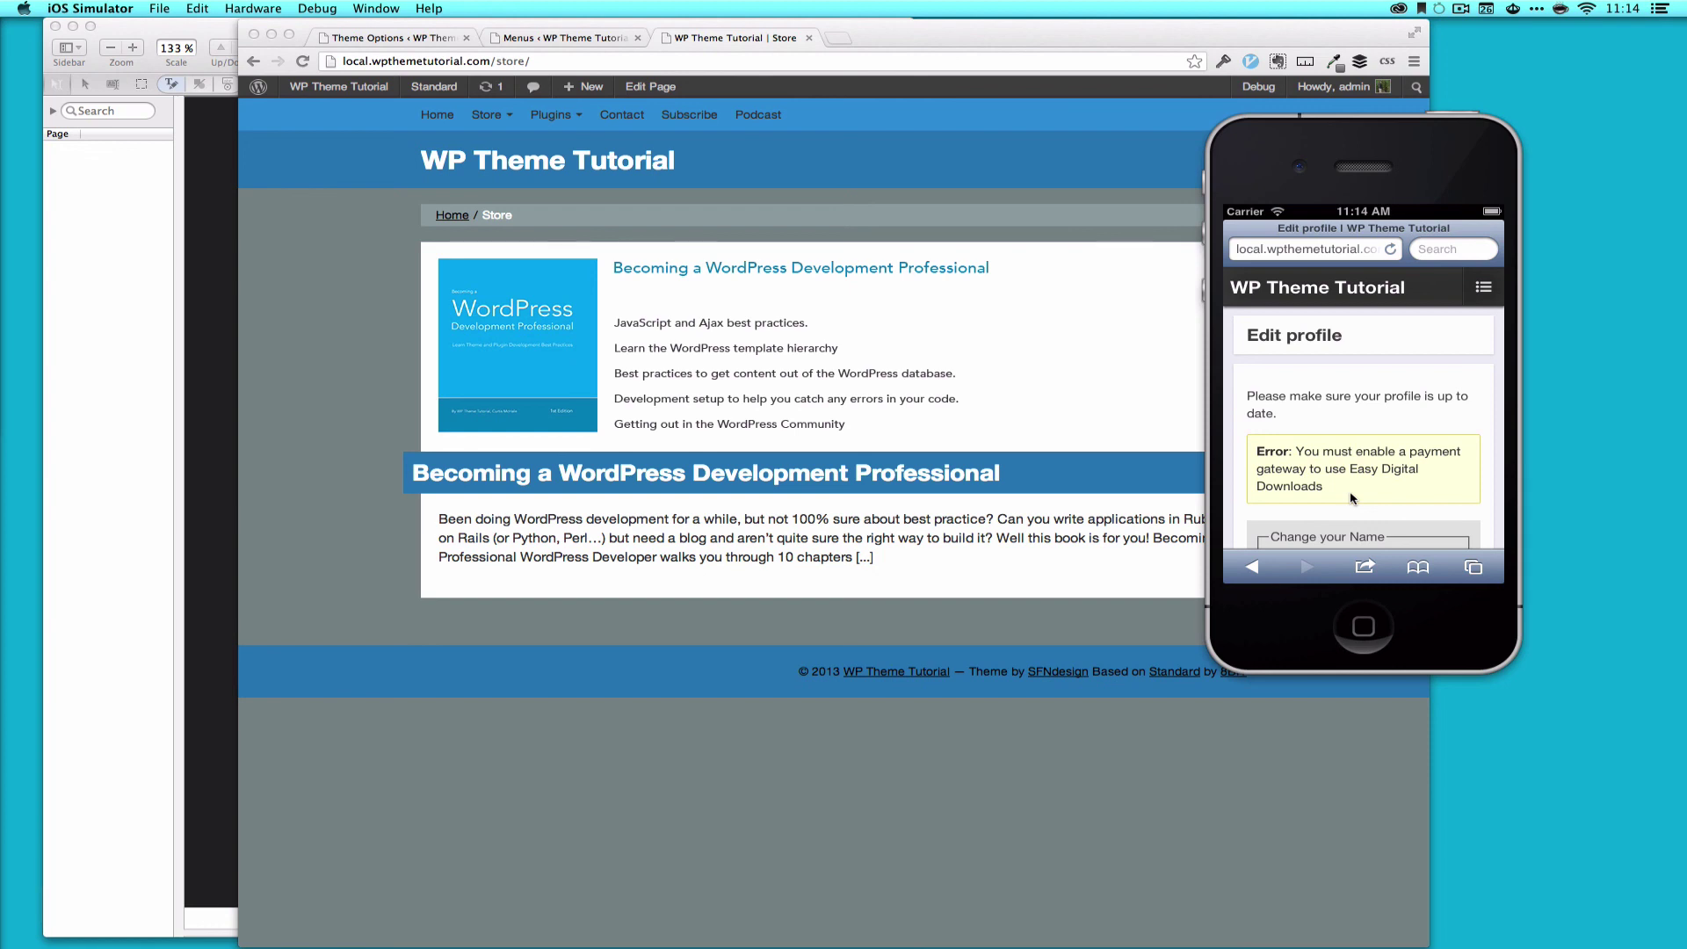
{"action": "left_click", "coordinate": [1372, 293]}
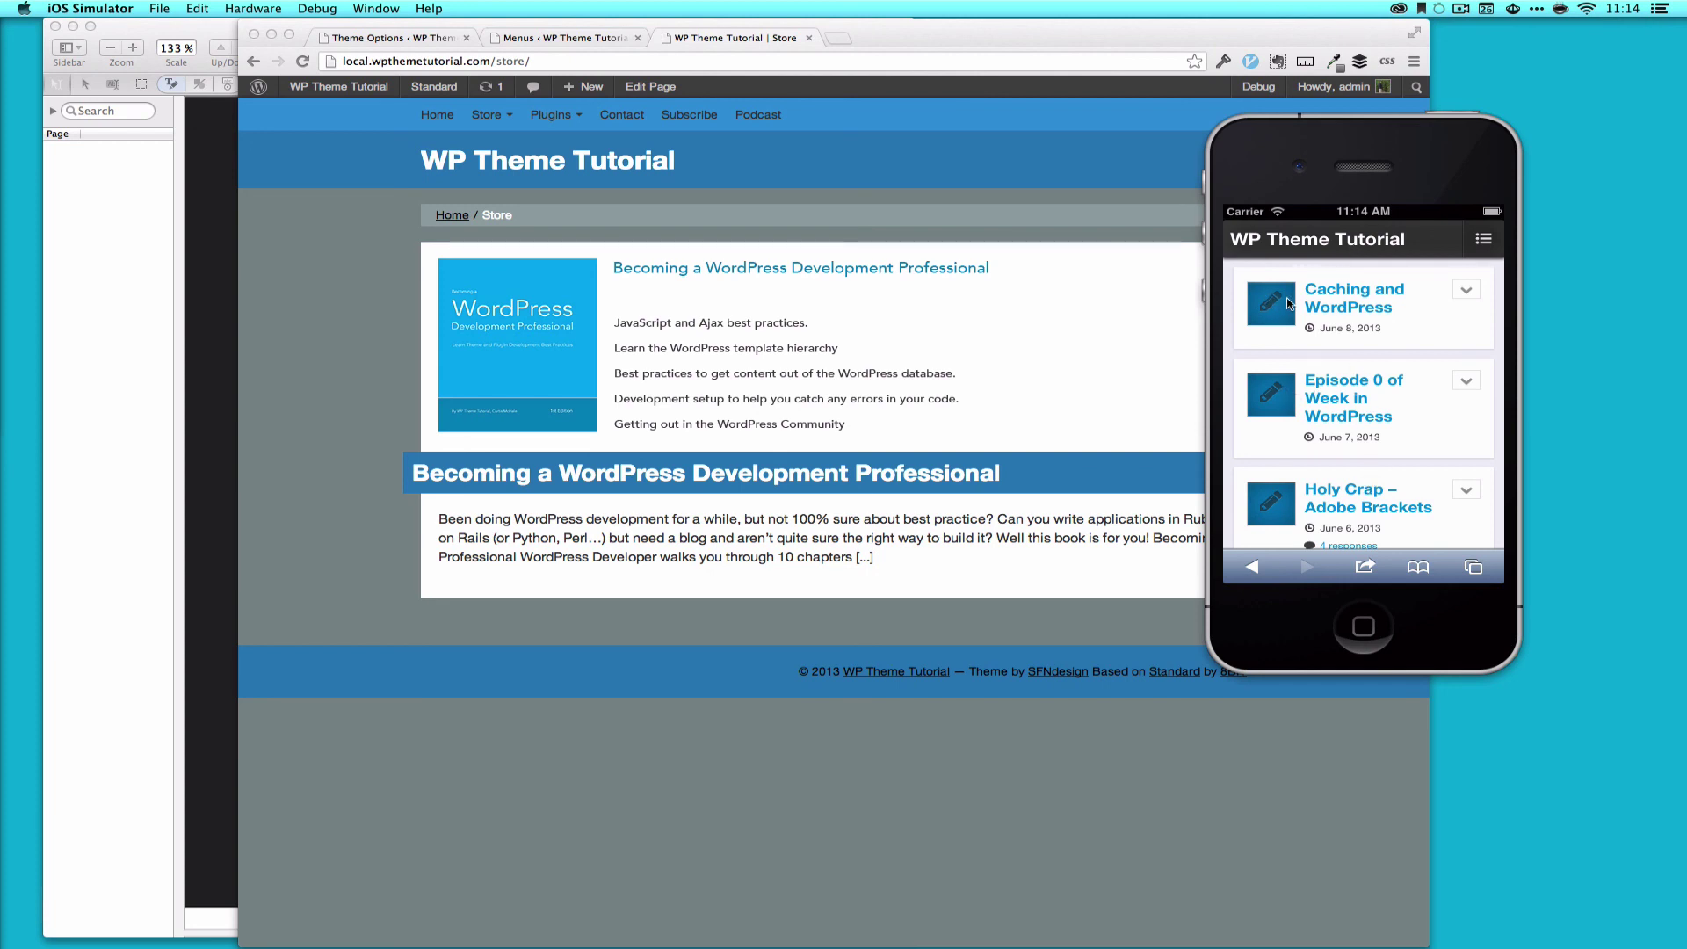
Step: Return the desktop blog to Home and scroll the mobile post list to Load More Entries
{"action": "mouse_move", "coordinate": [339, 87]}
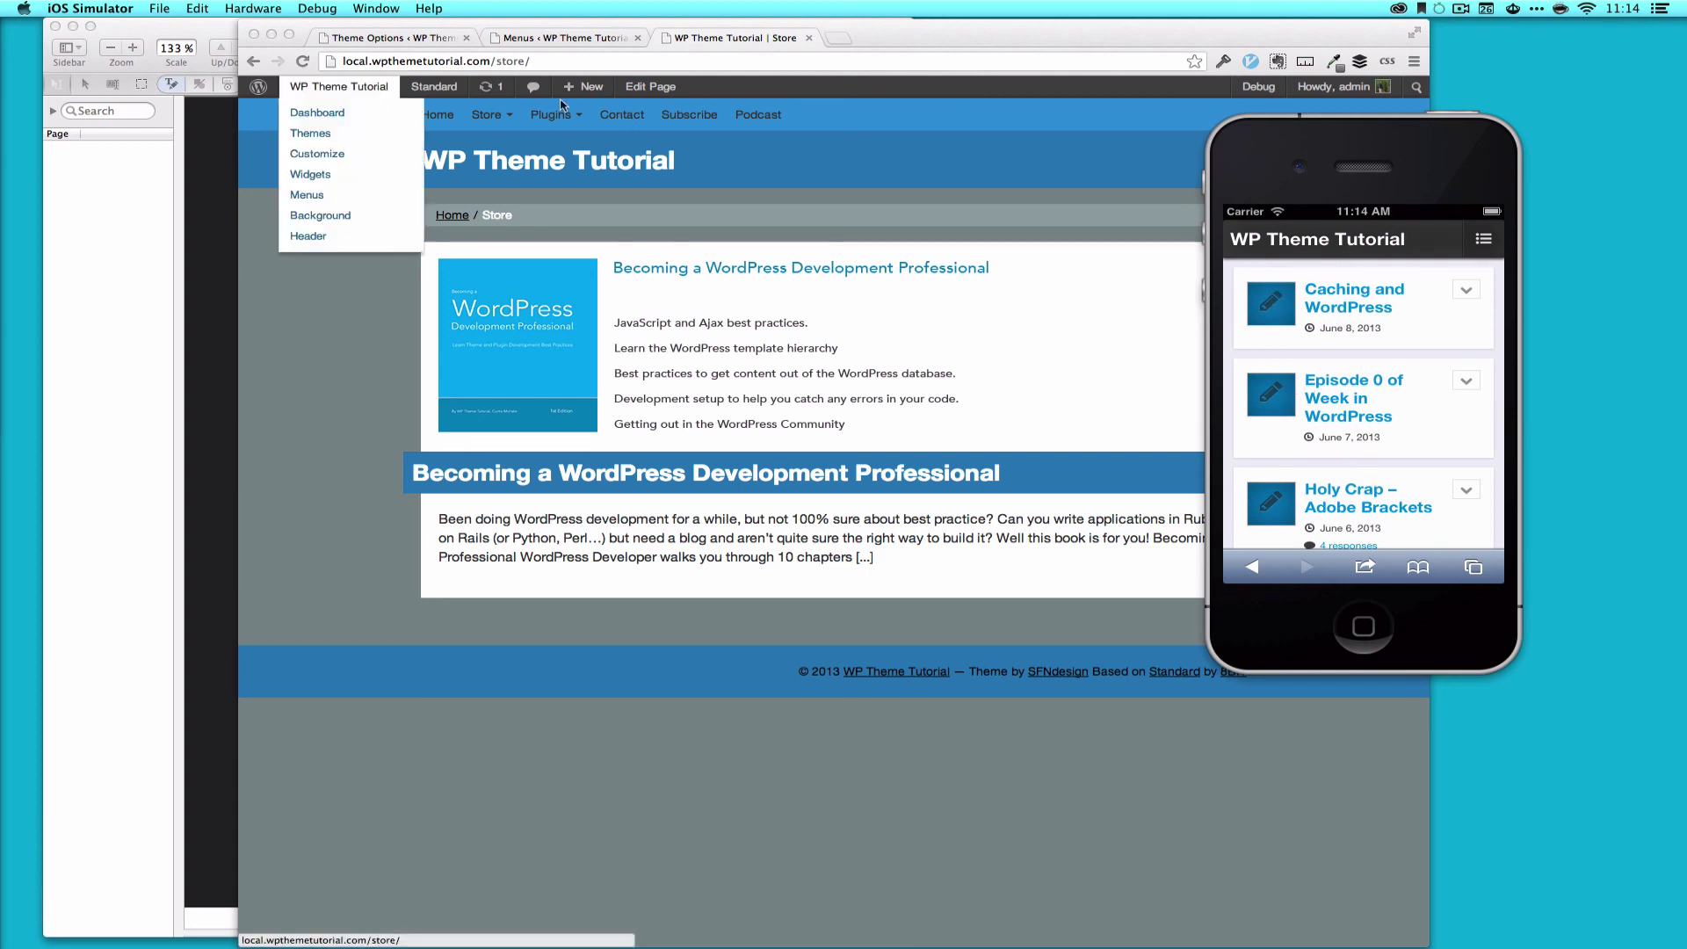
{"action": "left_click", "coordinate": [433, 117]}
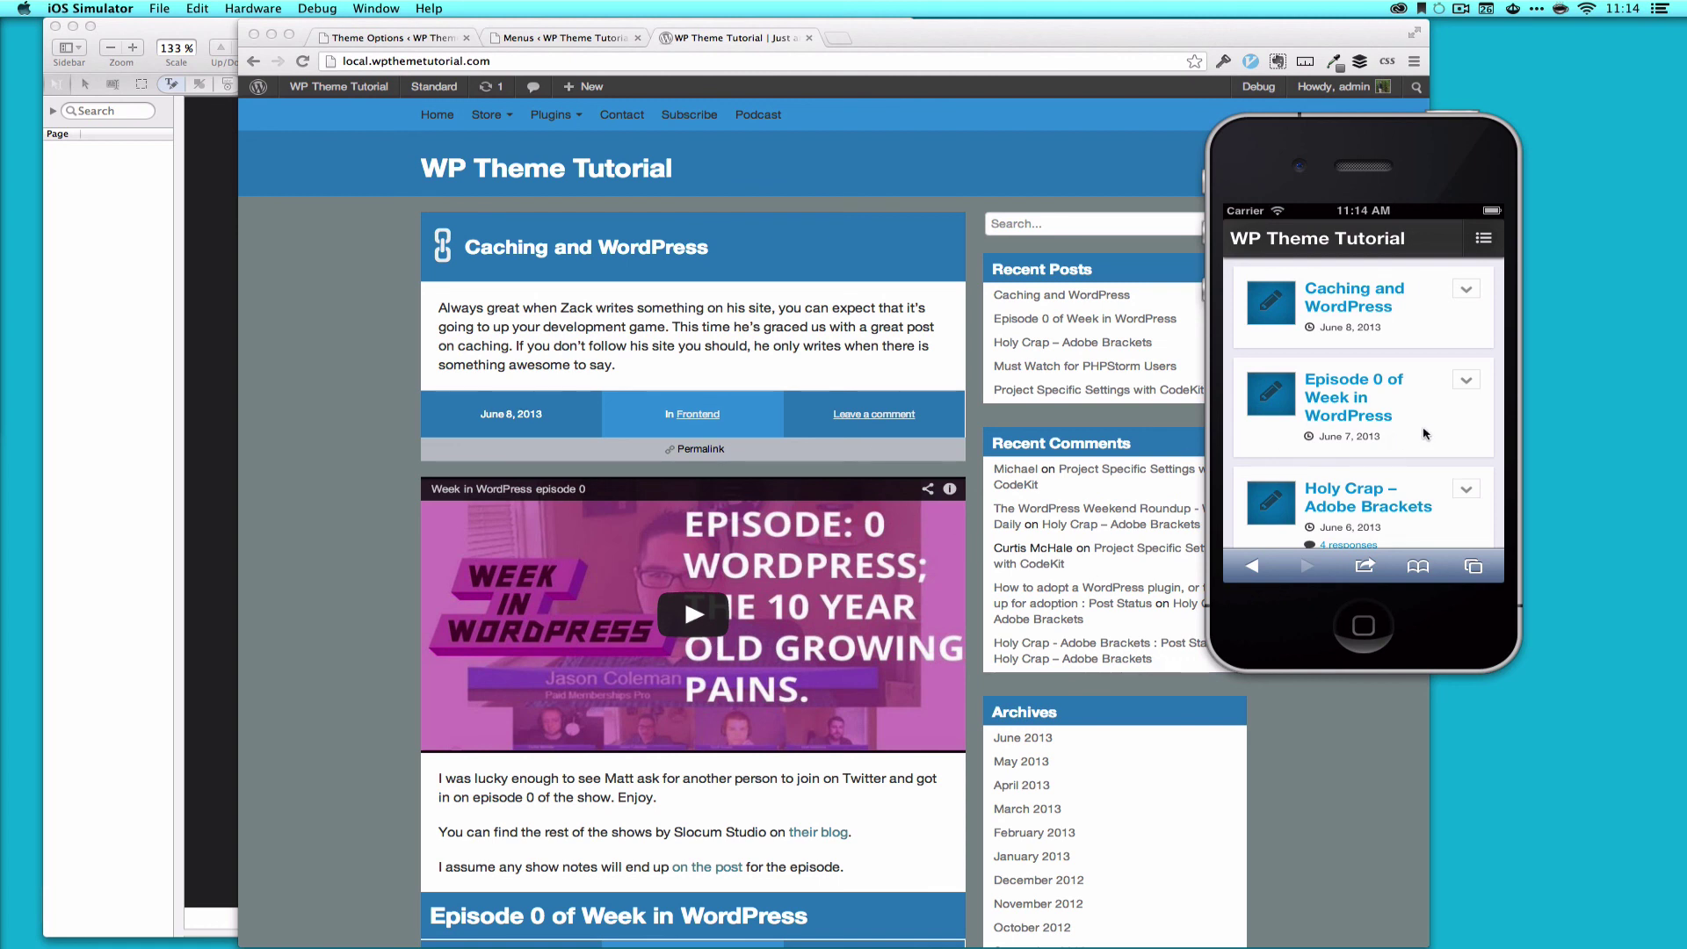
{"action": "scroll", "coordinate": [1424, 433], "scroll_direction": "down", "scroll_amount": 3}
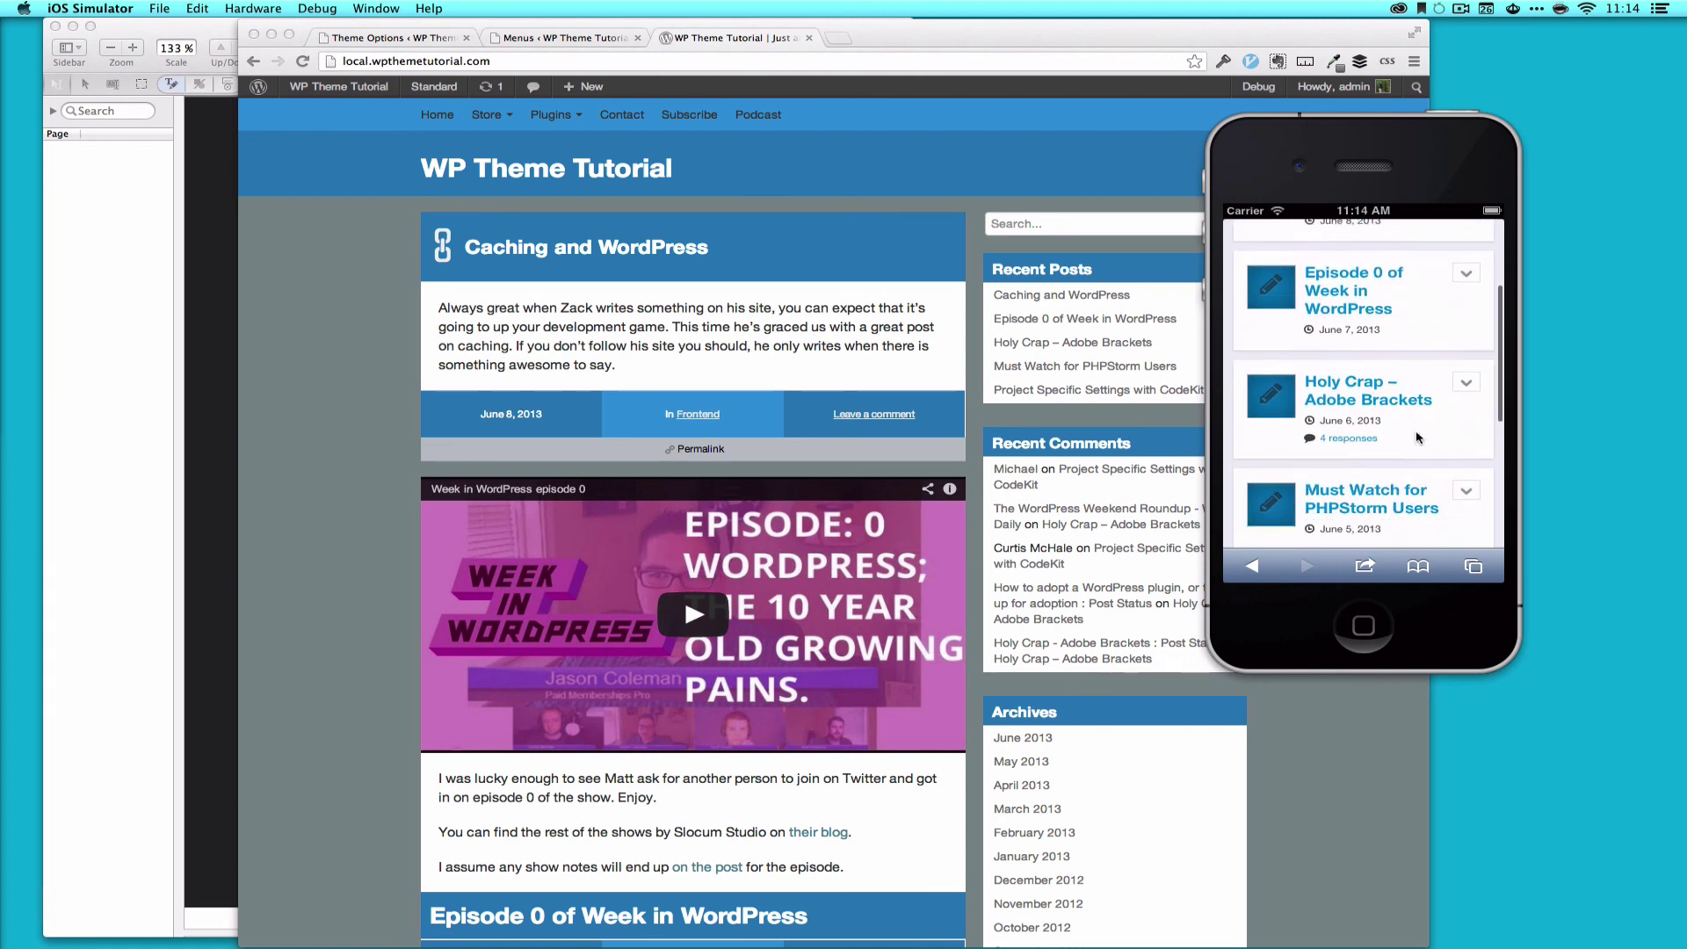
{"action": "scroll", "coordinate": [1418, 437], "scroll_direction": "down", "scroll_amount": 3}
{"action": "scroll", "coordinate": [1418, 437], "scroll_direction": "down", "scroll_amount": 5}
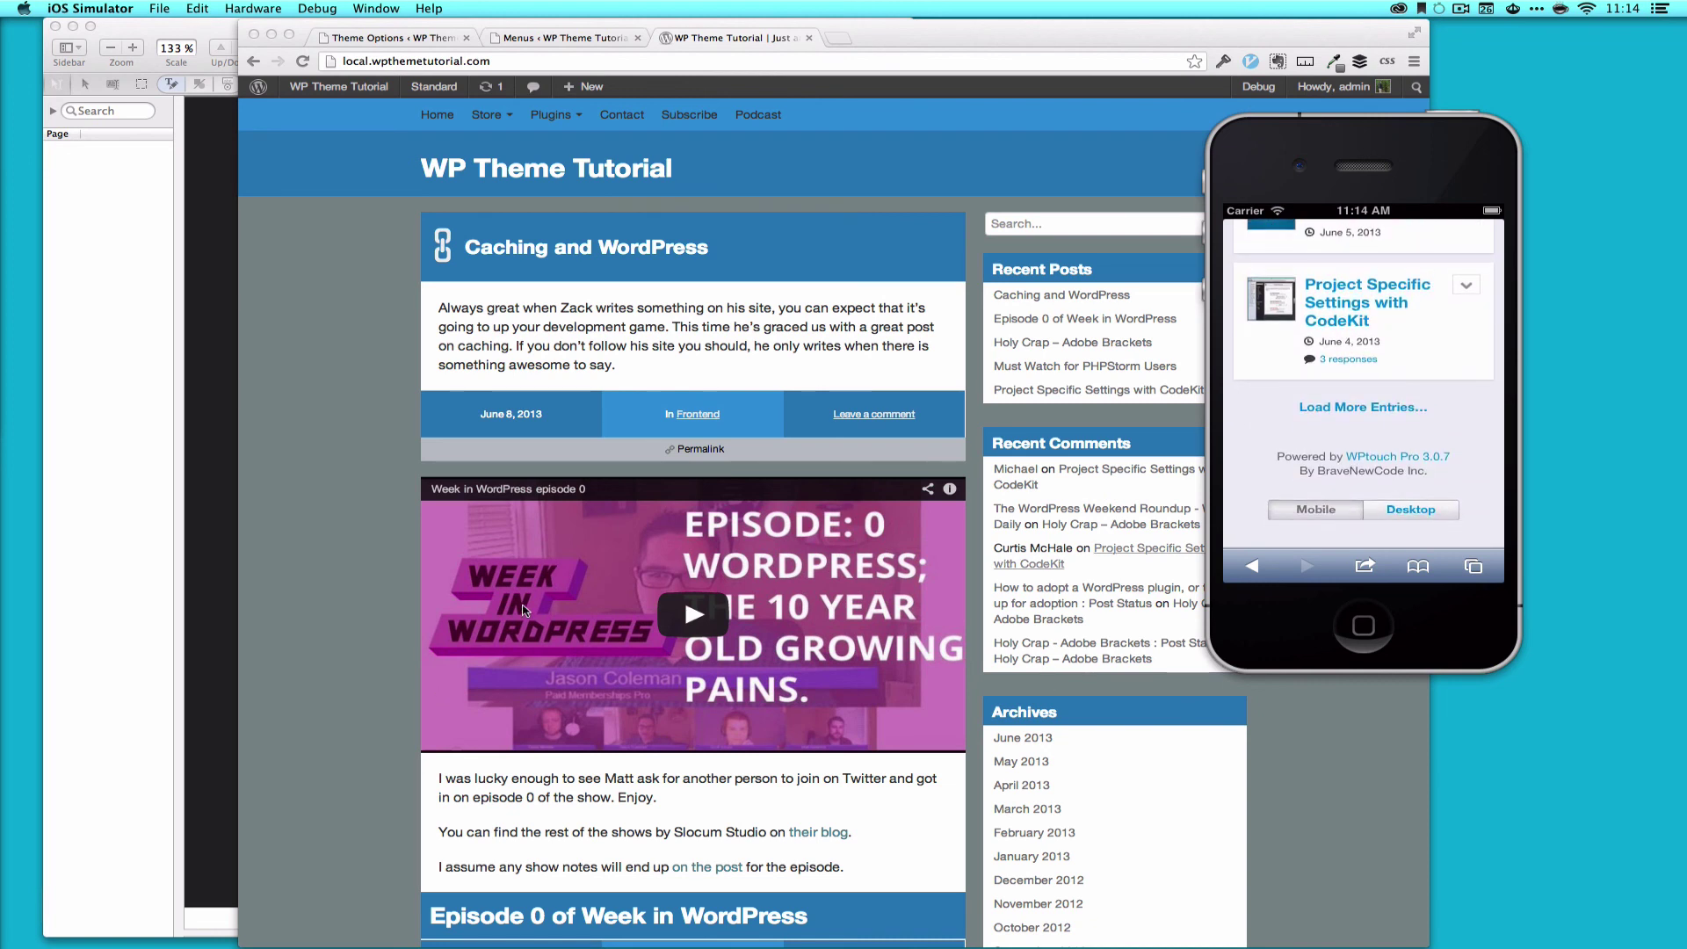